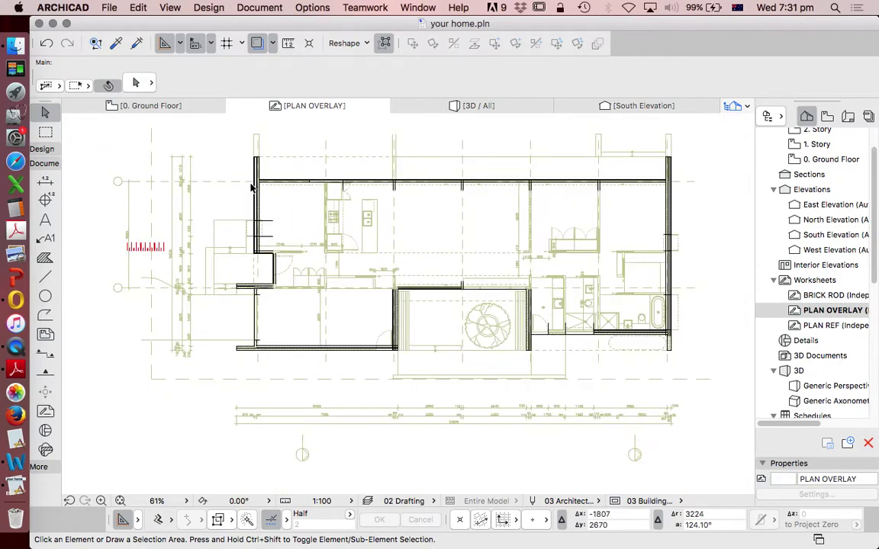
Step: Examine the walls across the plan overlay, ending at the bathroom wall beside the courtyard
{"action": "scroll", "coordinate": [262, 161], "scroll_direction": "up", "scroll_amount": 3}
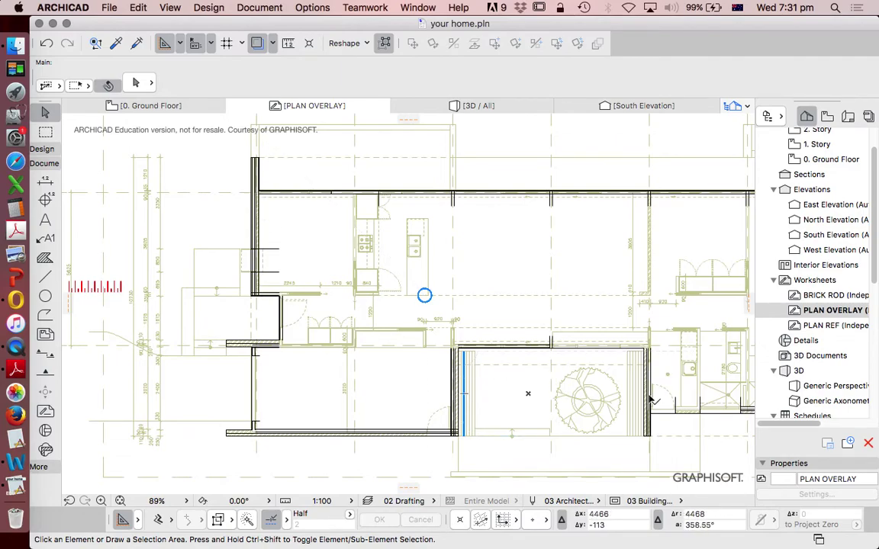
{"action": "scroll", "coordinate": [465, 371], "scroll_direction": "down", "scroll_amount": 2}
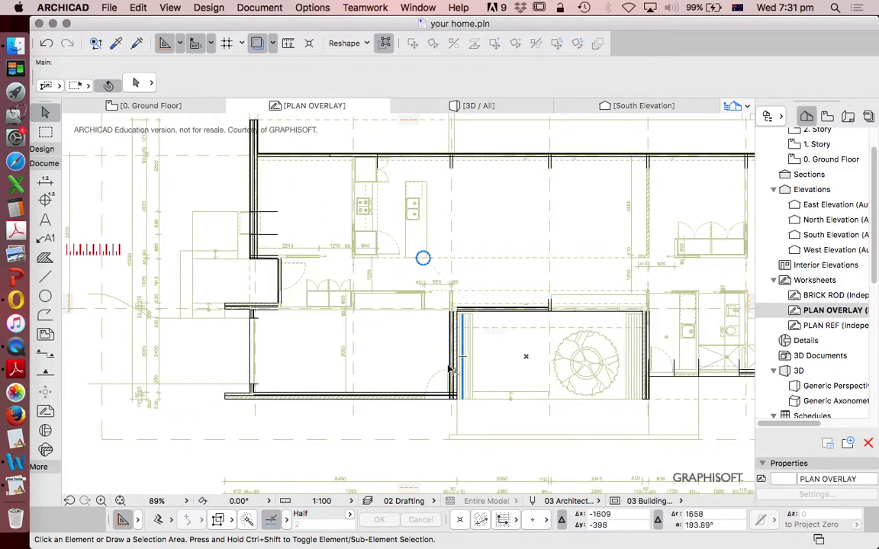
{"action": "scroll", "coordinate": [429, 349], "scroll_direction": "down", "scroll_amount": 2}
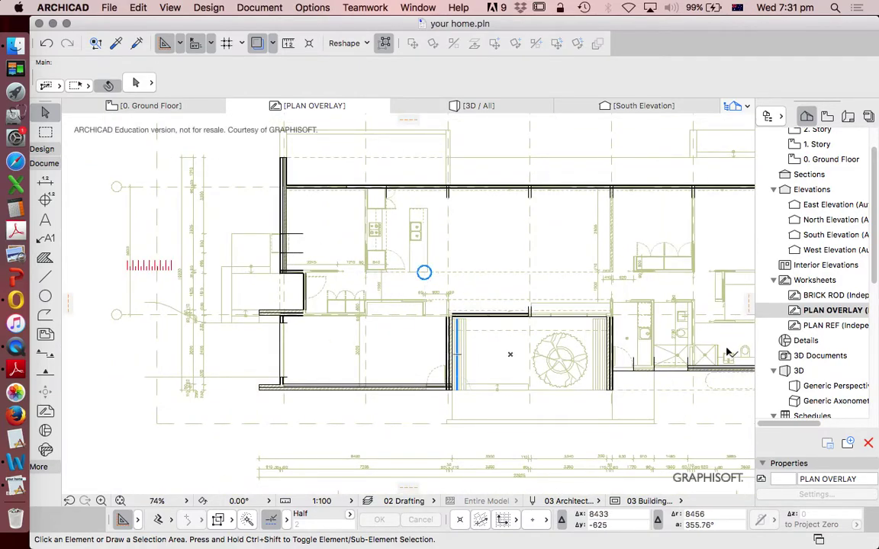
{"action": "scroll", "coordinate": [427, 324], "scroll_direction": "down", "scroll_amount": 2}
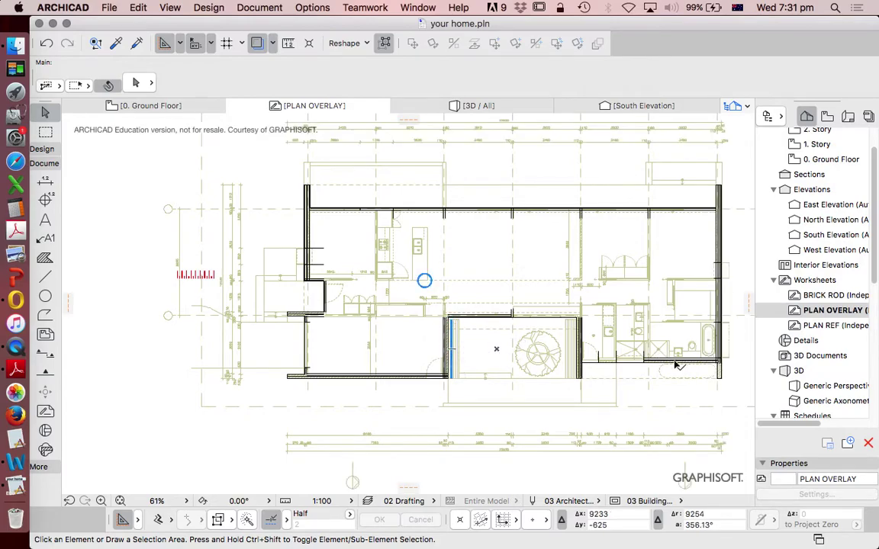
{"action": "scroll", "coordinate": [675, 366], "scroll_direction": "up", "scroll_amount": 5}
{"action": "scroll", "coordinate": [663, 364], "scroll_direction": "up", "scroll_amount": 5}
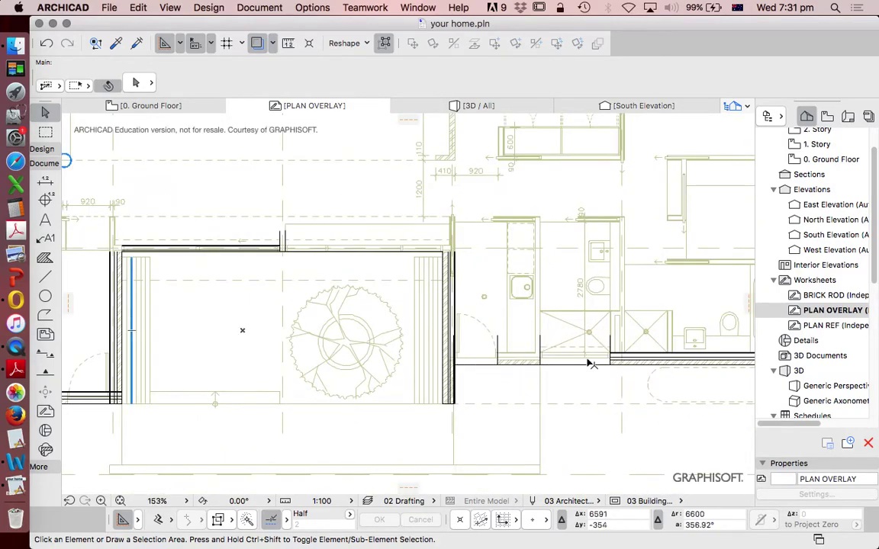
{"action": "scroll", "coordinate": [617, 363], "scroll_direction": "up", "scroll_amount": 4}
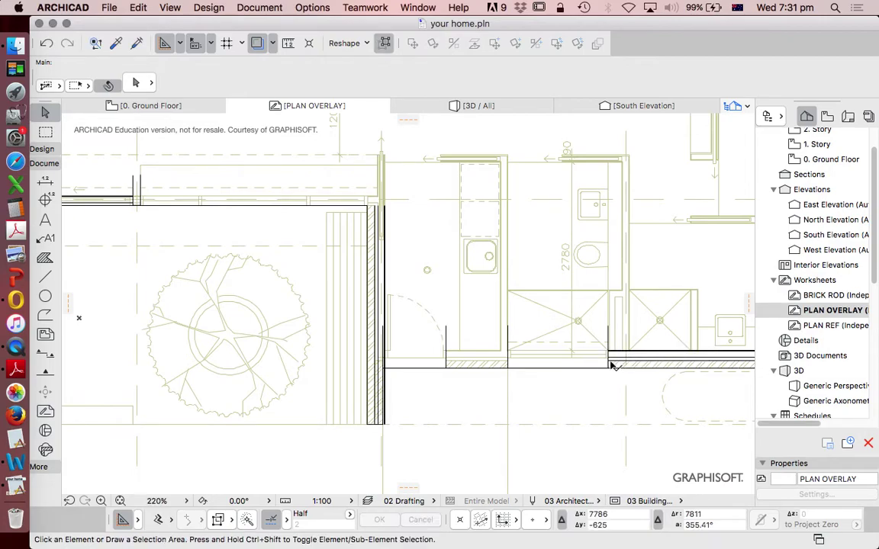
{"action": "left_click", "coordinate": [608, 361]}
{"action": "left_click", "coordinate": [608, 362]}
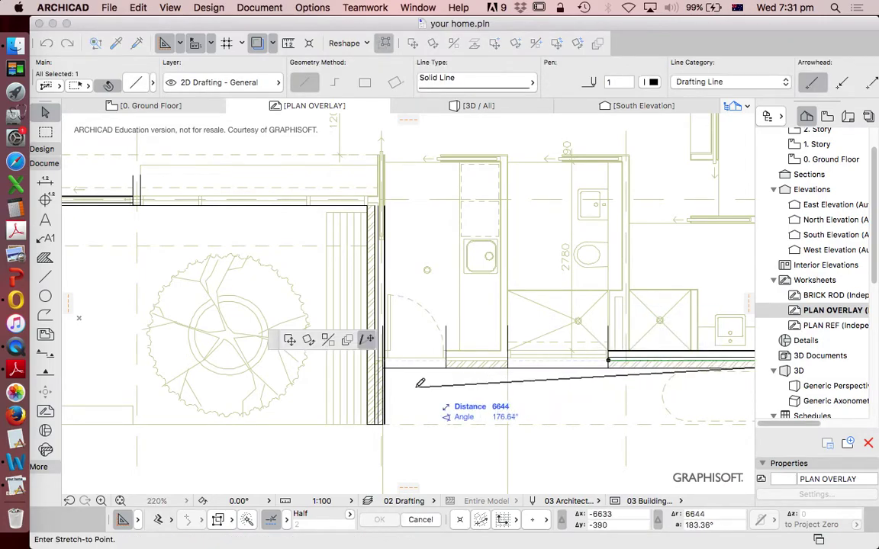
{"action": "key", "text": "Escape"}
Step: Turn off Suspend Groups and deselect the bathroom wall line
{"action": "scroll", "coordinate": [580, 373], "scroll_direction": "up", "scroll_amount": 4}
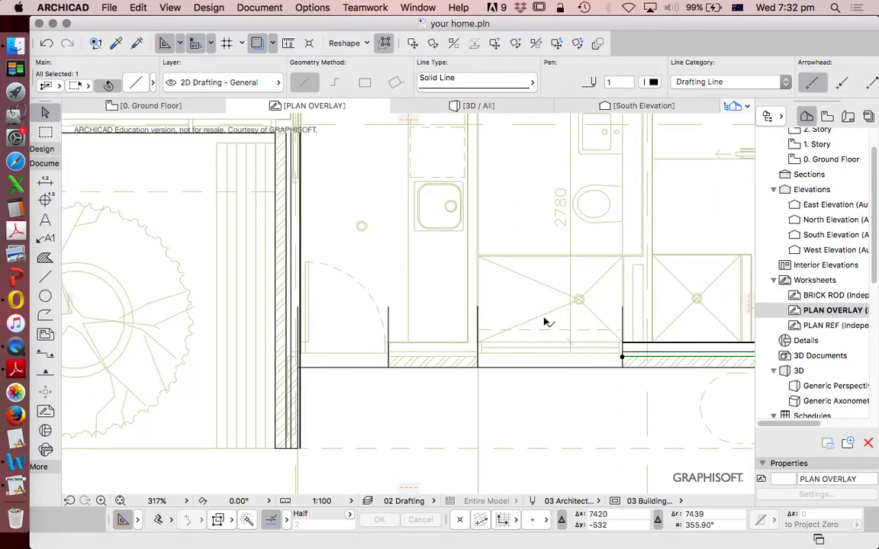
{"action": "left_click", "coordinate": [385, 46]}
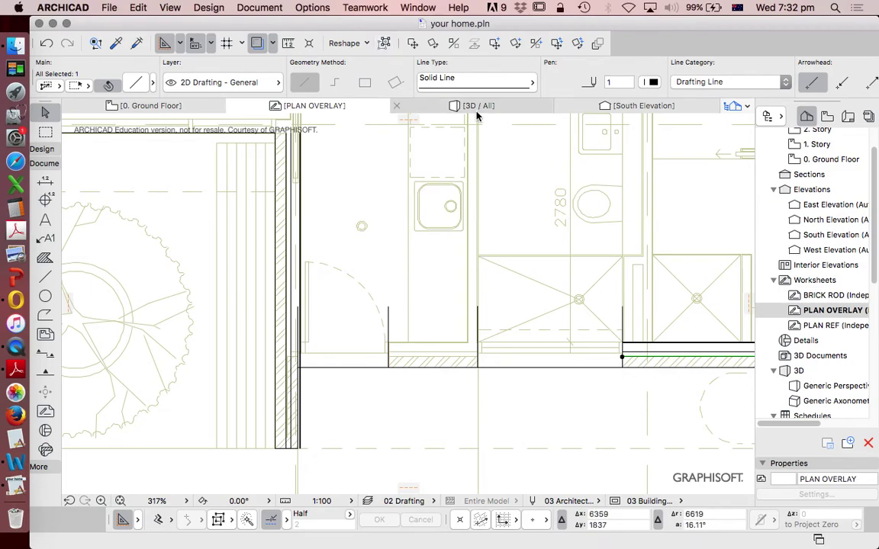
{"action": "key", "text": "Escape"}
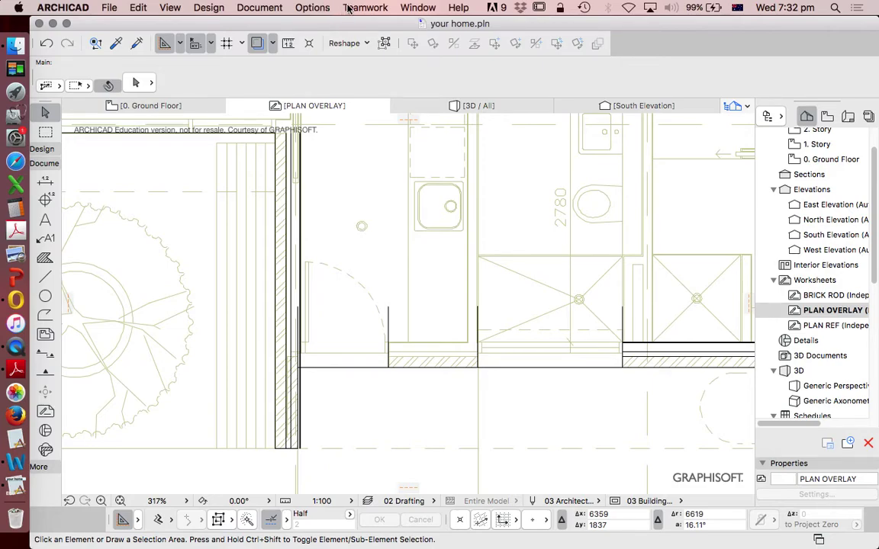
Step: Open the toolbar customization settings of the Work Environment
{"action": "left_click", "coordinate": [314, 8]}
{"action": "mouse_move", "coordinate": [271, 5]}
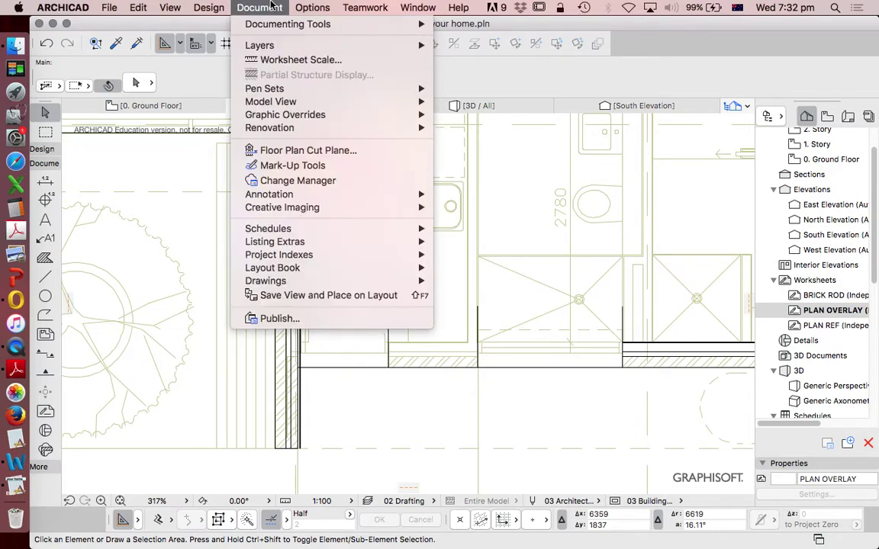
{"action": "mouse_move", "coordinate": [418, 8]}
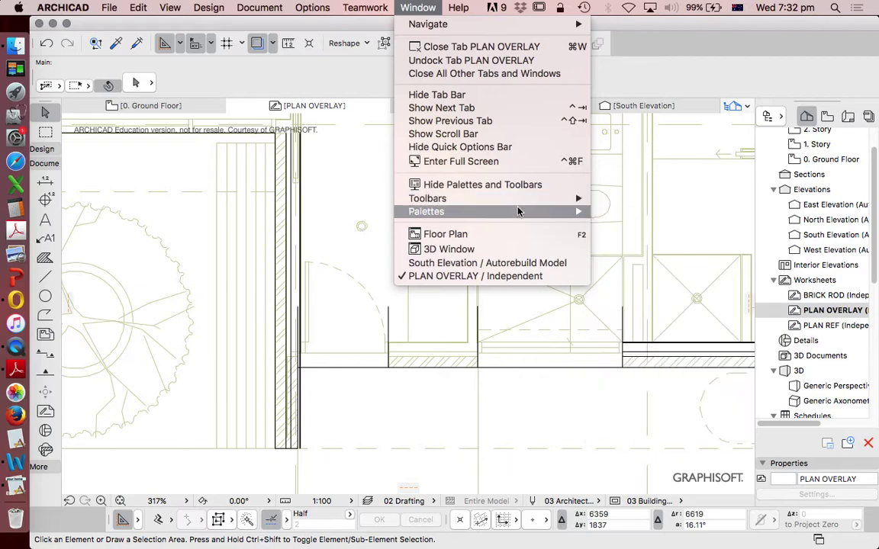
{"action": "mouse_move", "coordinate": [522, 199]}
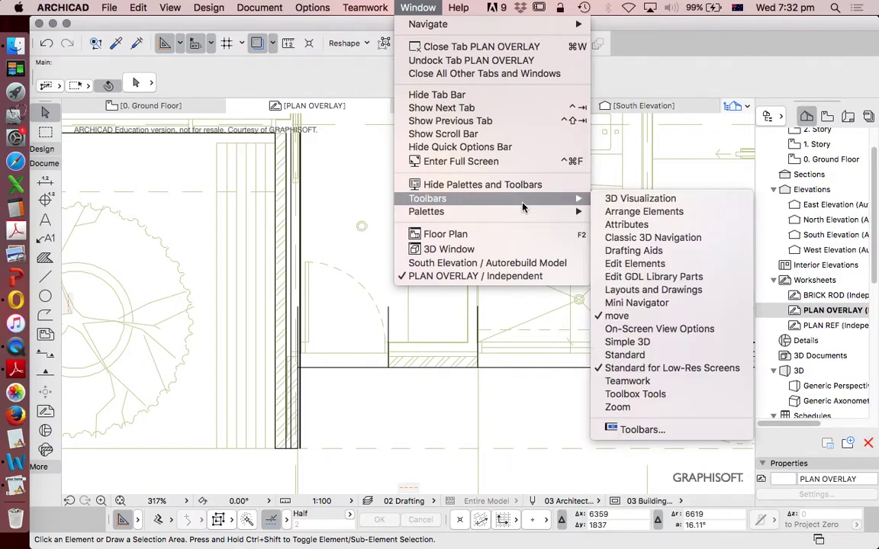
{"action": "left_click", "coordinate": [662, 430]}
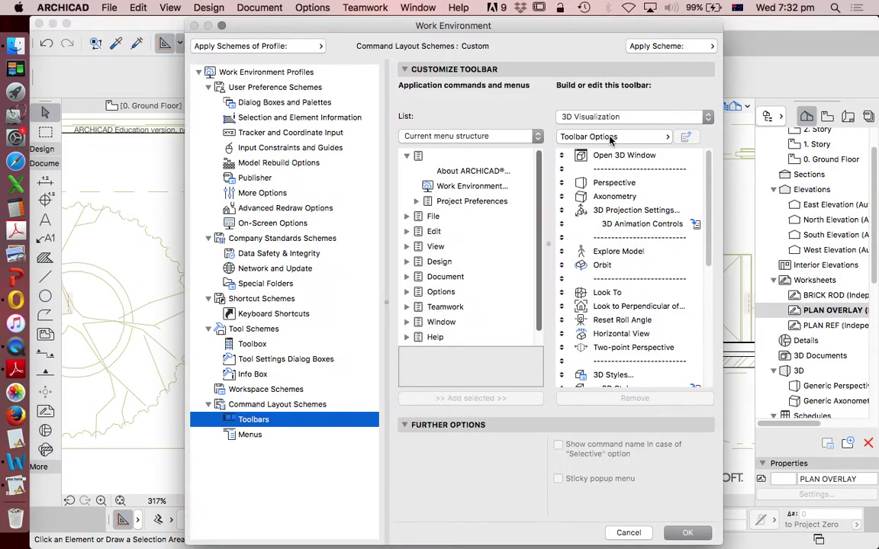
Step: Delete the existing custom toolbar named "move"
{"action": "left_click", "coordinate": [610, 137]}
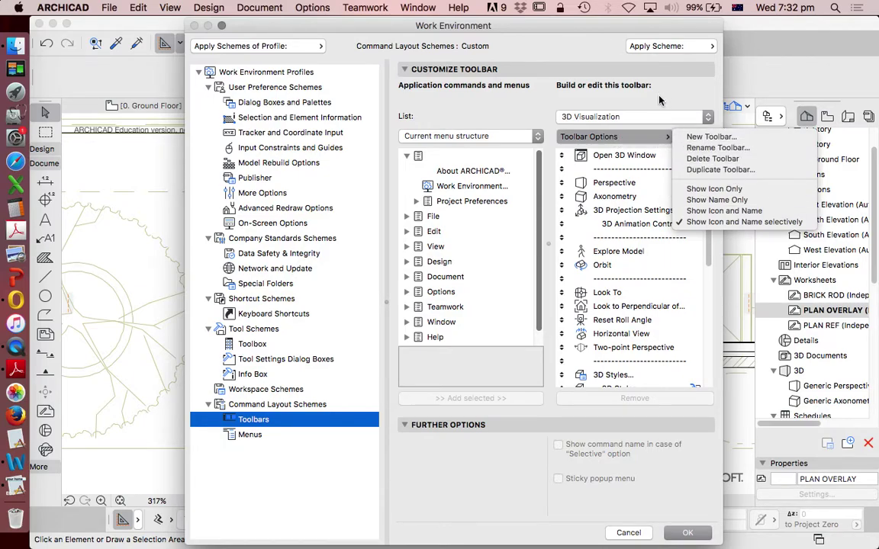
{"action": "left_click", "coordinate": [660, 100]}
{"action": "left_click", "coordinate": [645, 118]}
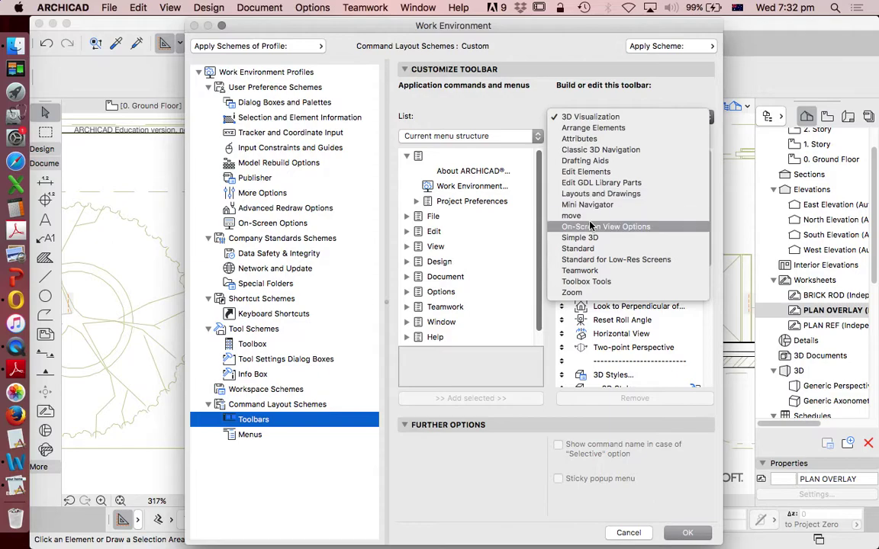
{"action": "scroll", "coordinate": [591, 221], "scroll_direction": "down", "scroll_amount": 1}
{"action": "left_click", "coordinate": [580, 205]}
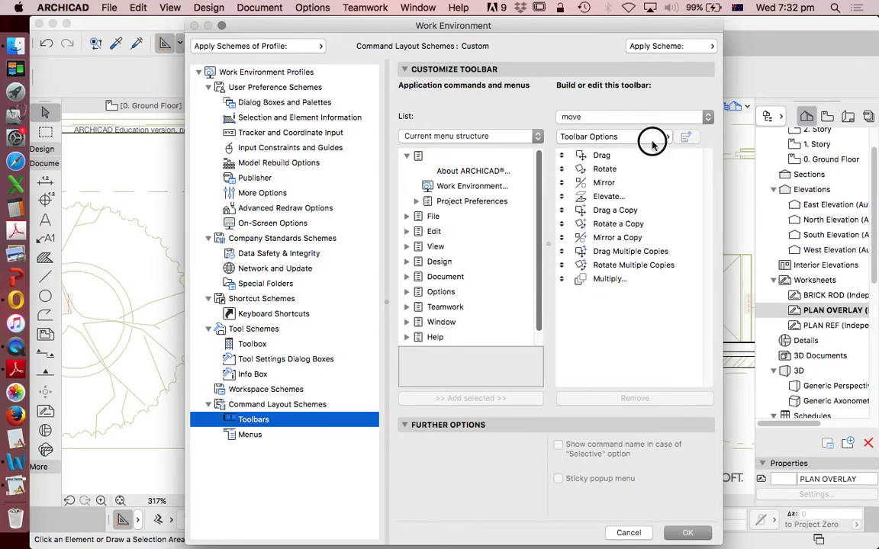
{"action": "left_click", "coordinate": [652, 142]}
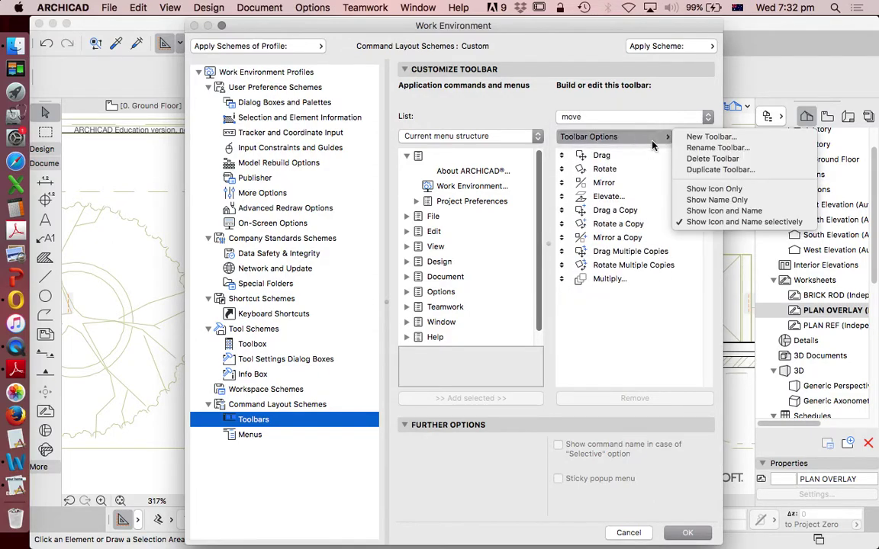
{"action": "left_click", "coordinate": [709, 160]}
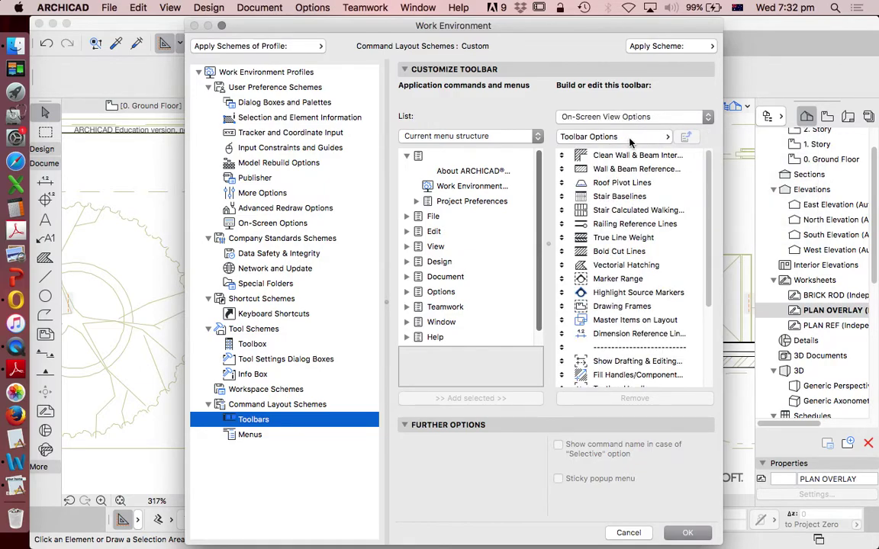
Step: Create a new toolbar named "MOVE"
{"action": "left_click", "coordinate": [630, 142]}
{"action": "left_click", "coordinate": [695, 136]}
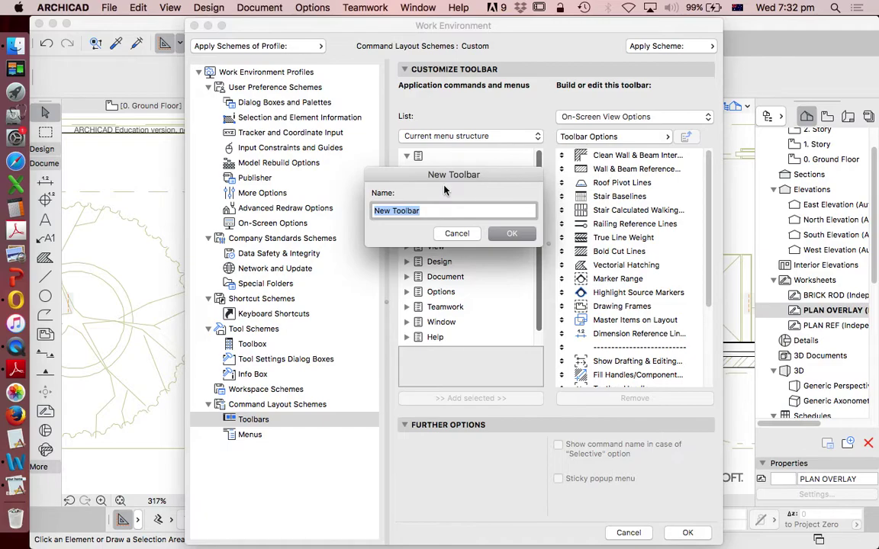
{"action": "type", "text": "MOVE"}
{"action": "left_click", "coordinate": [511, 234]}
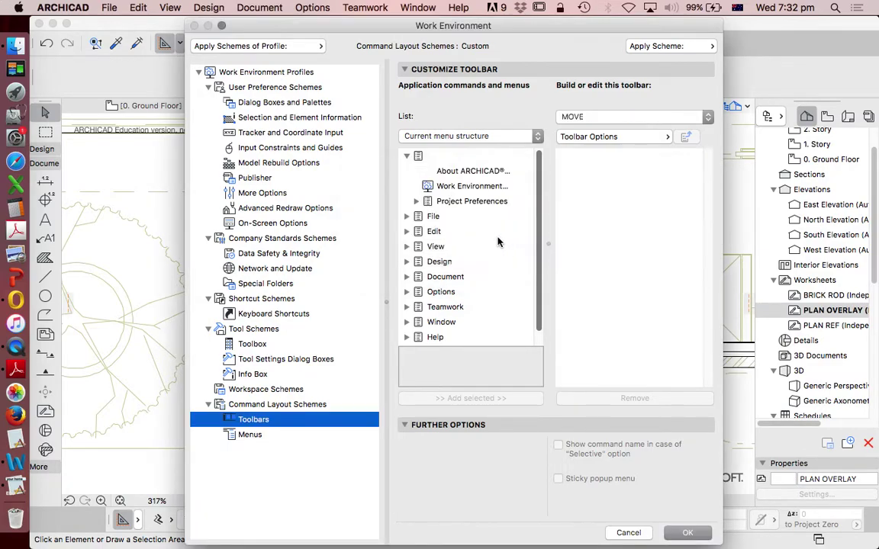
Step: Add all of the Edit menu's Move commands from Drag through Multiply to the MOVE toolbar
{"action": "left_click", "coordinate": [408, 232]}
{"action": "scroll", "coordinate": [473, 212], "scroll_direction": "down", "scroll_amount": 1}
{"action": "scroll", "coordinate": [467, 214], "scroll_direction": "down", "scroll_amount": 8}
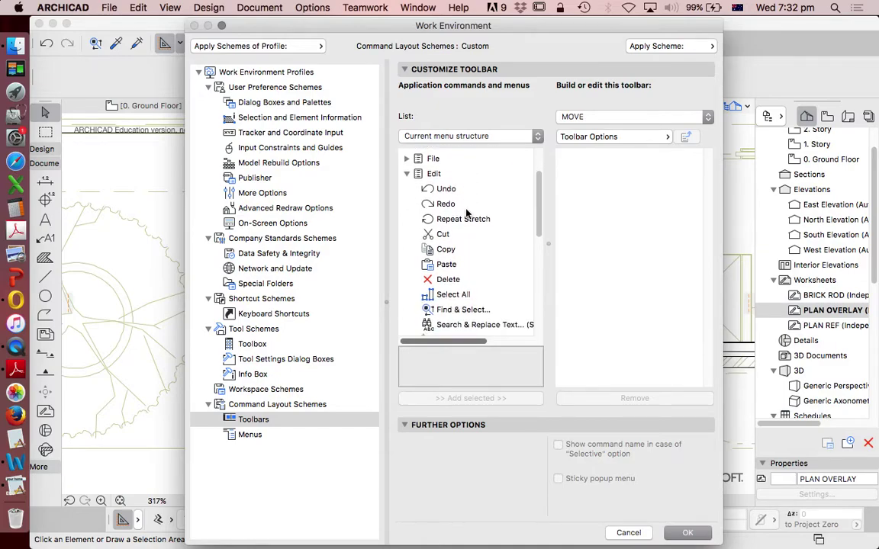
{"action": "left_click", "coordinate": [417, 270]}
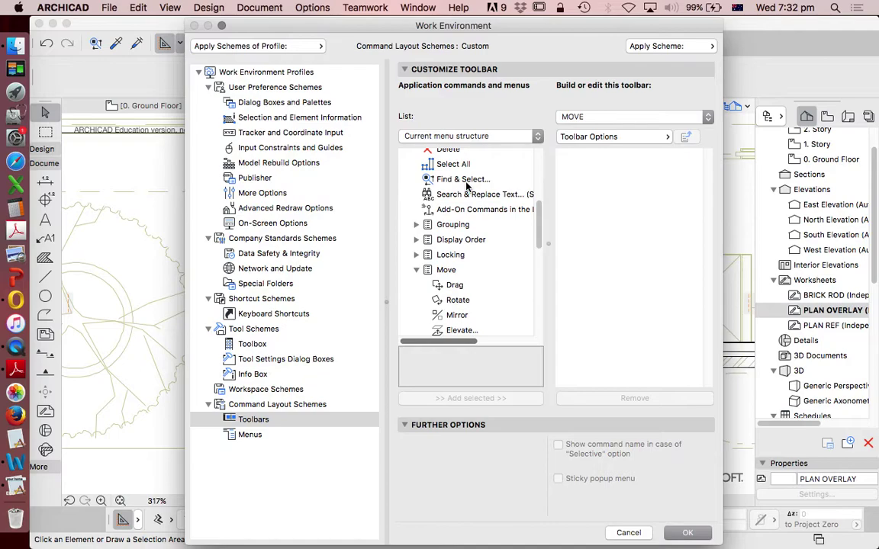
{"action": "scroll", "coordinate": [467, 192], "scroll_direction": "down", "scroll_amount": 4}
{"action": "left_click", "coordinate": [452, 223]}
{"action": "scroll", "coordinate": [465, 244], "scroll_direction": "down", "scroll_amount": 7}
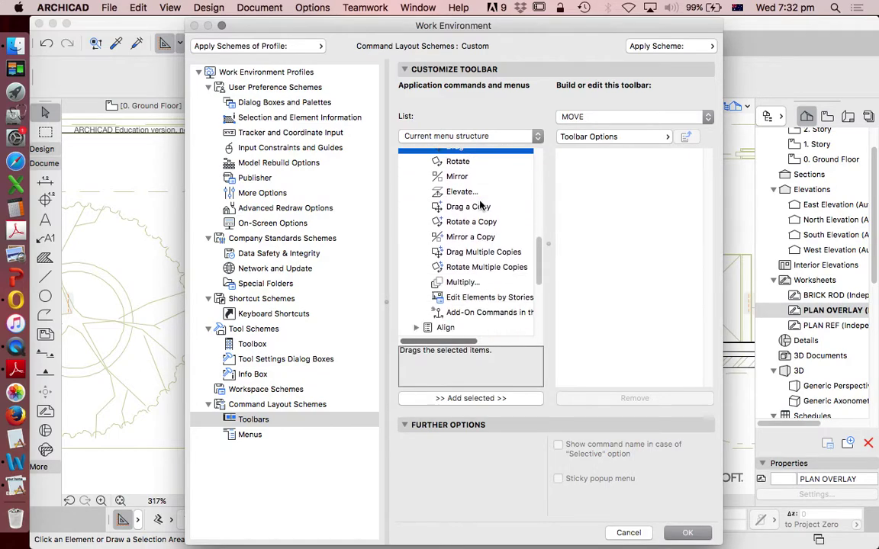
{"action": "left_click", "coordinate": [456, 252], "text": "shift"}
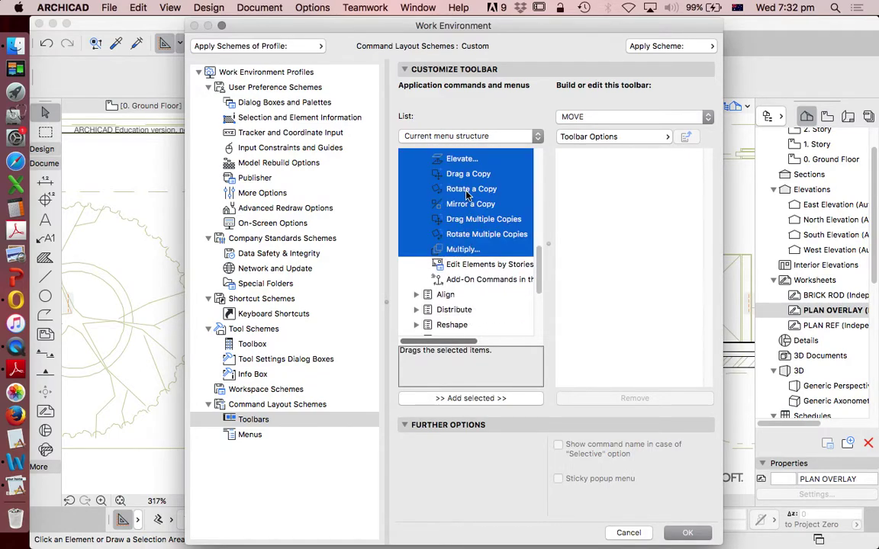
{"action": "left_click_drag", "start_coordinate": [456, 252], "coordinate": [621, 286]}
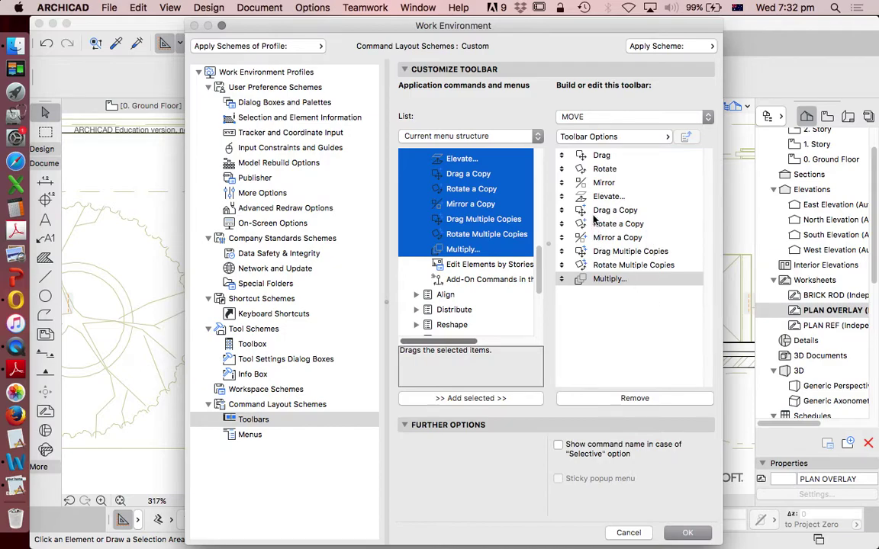
Step: Add the Reshape commands Stretch, Resize, Split, Fillet/Chamfer, Intersect and Explode into Current View to the MOVE toolbar
{"action": "scroll", "coordinate": [458, 214], "scroll_direction": "down", "scroll_amount": 3}
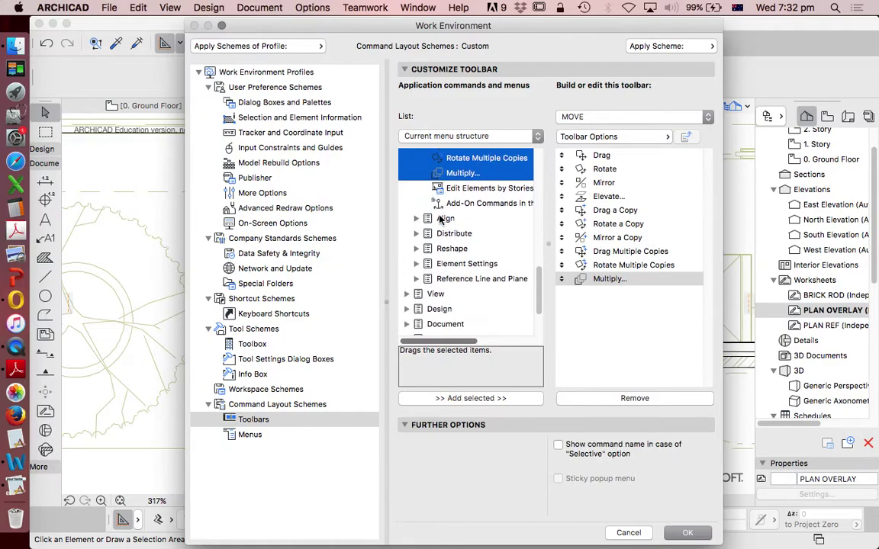
{"action": "left_click", "coordinate": [416, 241]}
{"action": "scroll", "coordinate": [454, 227], "scroll_direction": "down", "scroll_amount": 3}
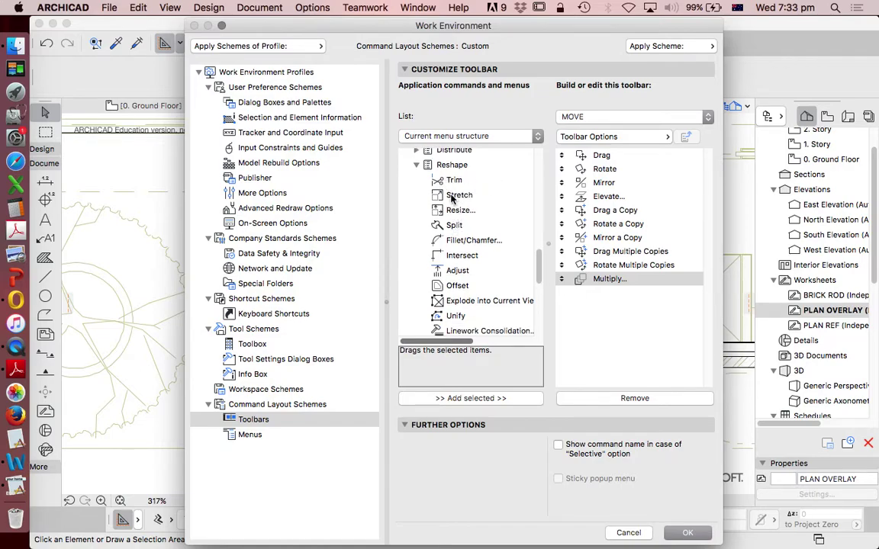
{"action": "left_click", "coordinate": [453, 196]}
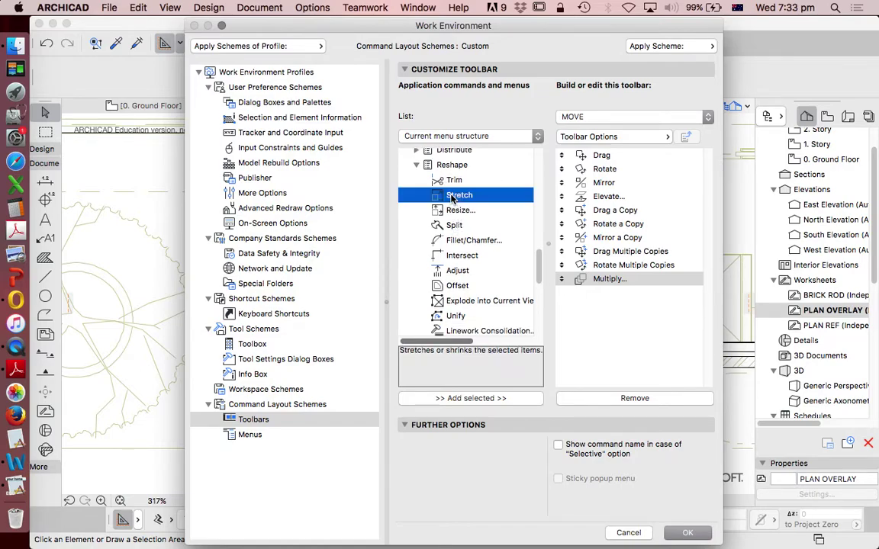
{"action": "left_click", "coordinate": [446, 257], "text": "shift"}
{"action": "left_click_drag", "start_coordinate": [448, 204], "coordinate": [618, 340]}
{"action": "left_click", "coordinate": [480, 300]}
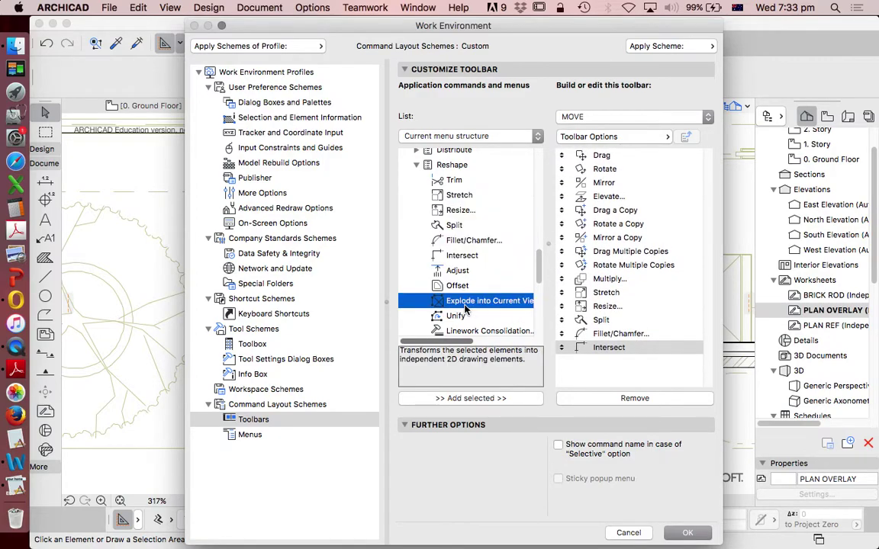
{"action": "left_click_drag", "start_coordinate": [480, 301], "coordinate": [607, 383]}
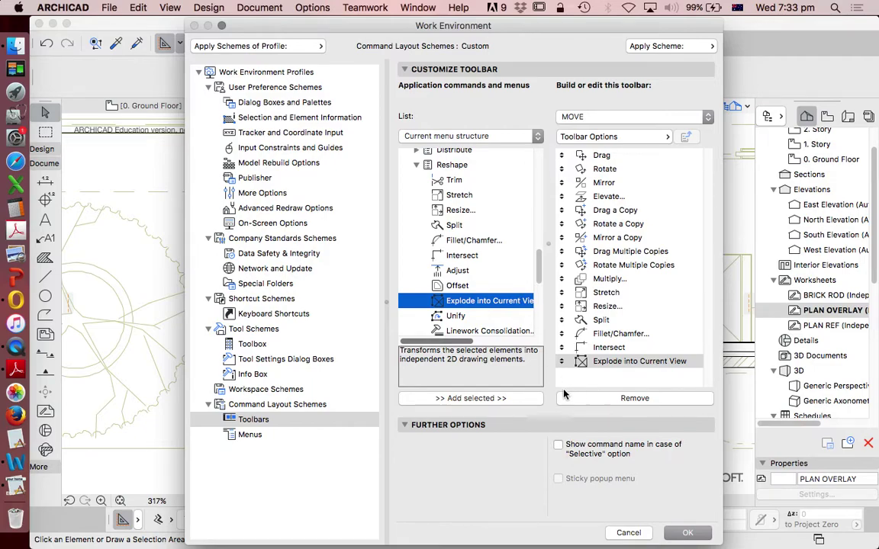
Step: Browse all commands in alphabetical order as far as the Offset commands and accept the customized MOVE toolbar
{"action": "left_click", "coordinate": [447, 136]}
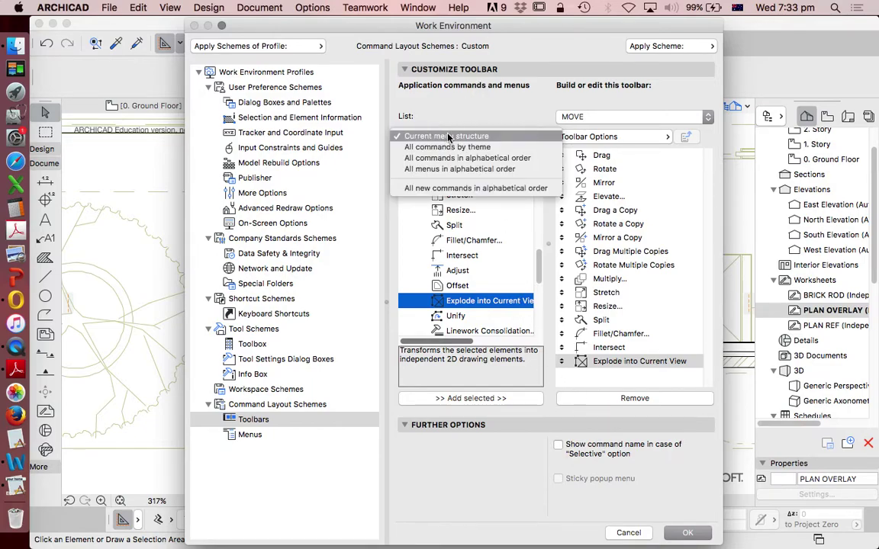
{"action": "left_click", "coordinate": [453, 160]}
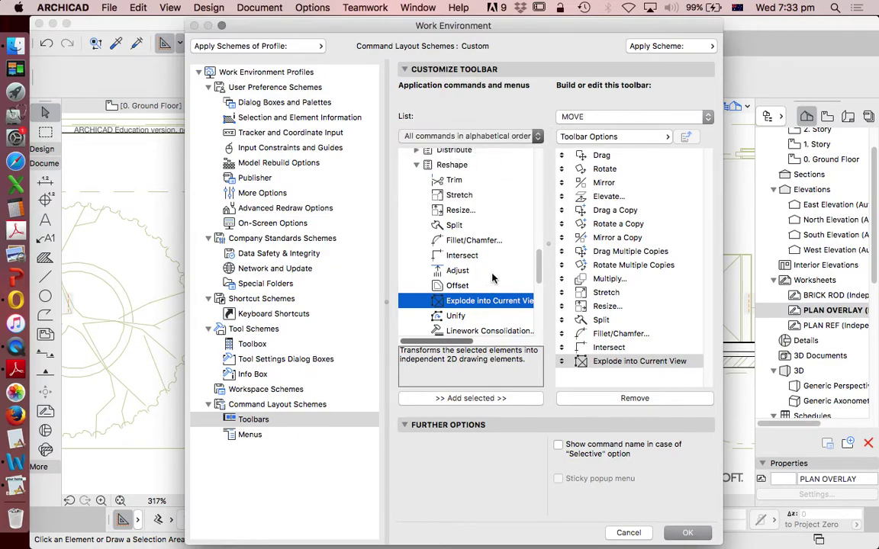
{"action": "left_click_drag", "start_coordinate": [538, 157], "coordinate": [532, 250]}
{"action": "scroll", "coordinate": [532, 249], "scroll_direction": "down", "scroll_amount": 3}
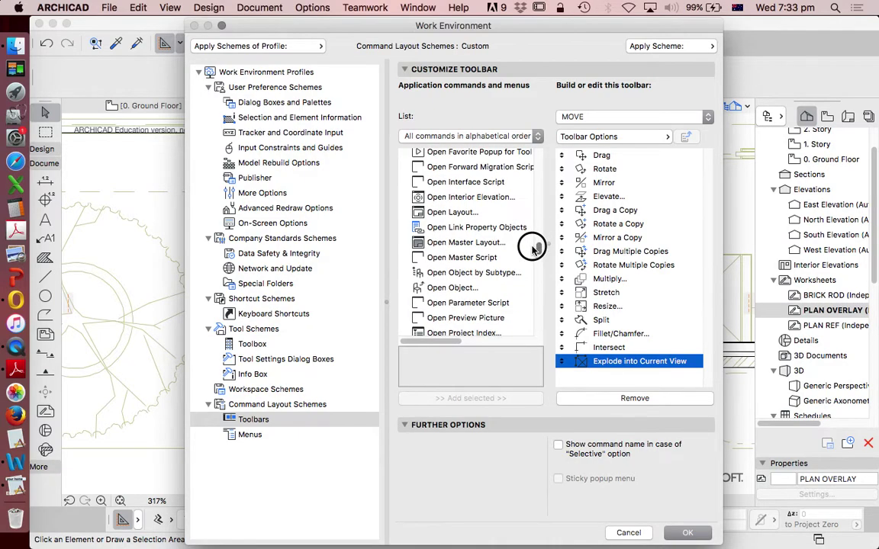
{"action": "scroll", "coordinate": [486, 211], "scroll_direction": "up", "scroll_amount": 10}
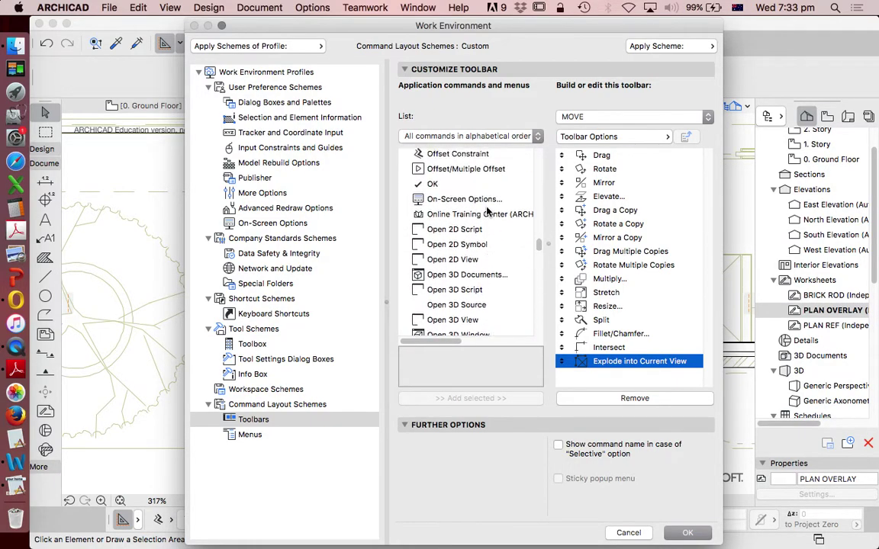
{"action": "left_click", "coordinate": [472, 212]}
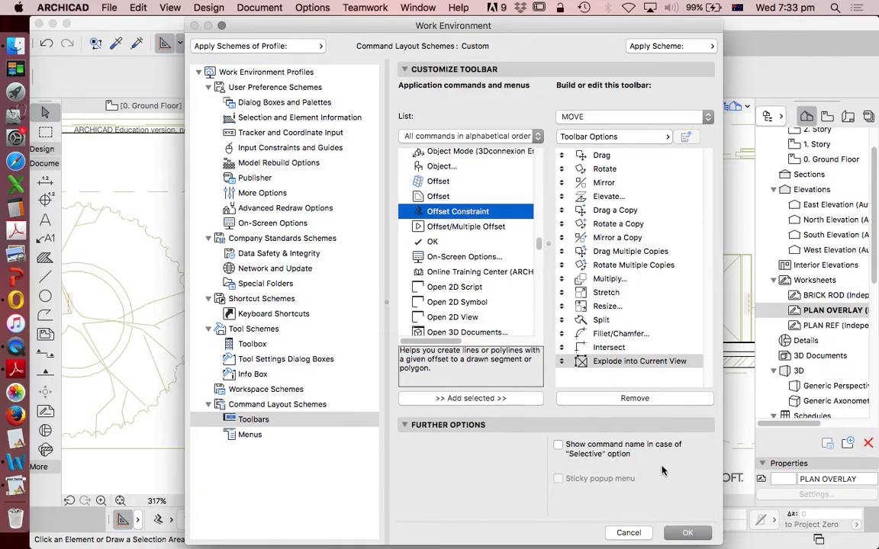
{"action": "left_click", "coordinate": [686, 532]}
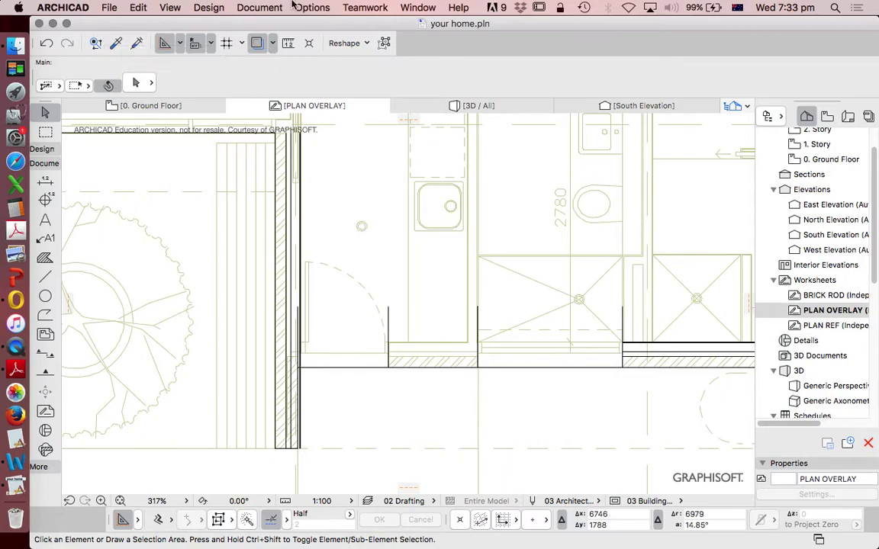
Step: Show the MOVE toolbar and dock it in the toolbar row after the Reshape controls
{"action": "left_click", "coordinate": [430, 10]}
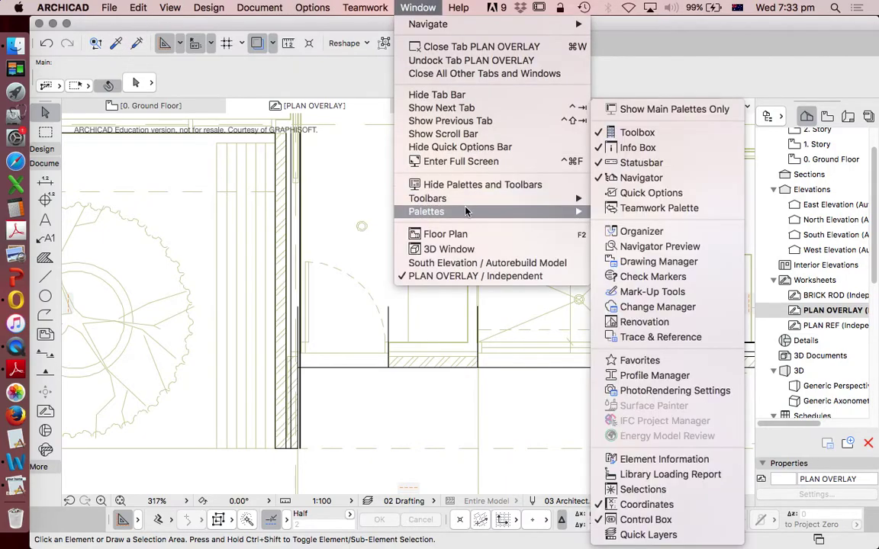
{"action": "left_click", "coordinate": [640, 315]}
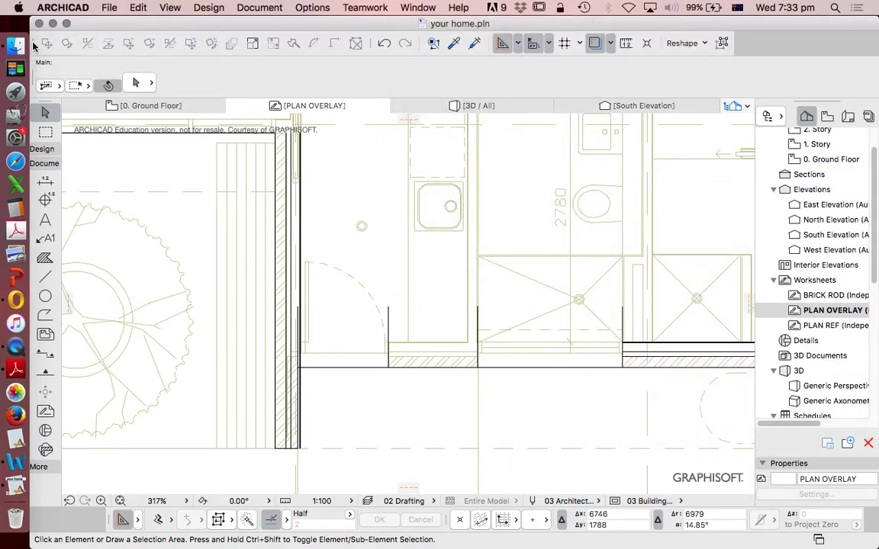
{"action": "left_click_drag", "start_coordinate": [34, 46], "coordinate": [442, 150]}
{"action": "left_click_drag", "start_coordinate": [350, 44], "coordinate": [31, 35]}
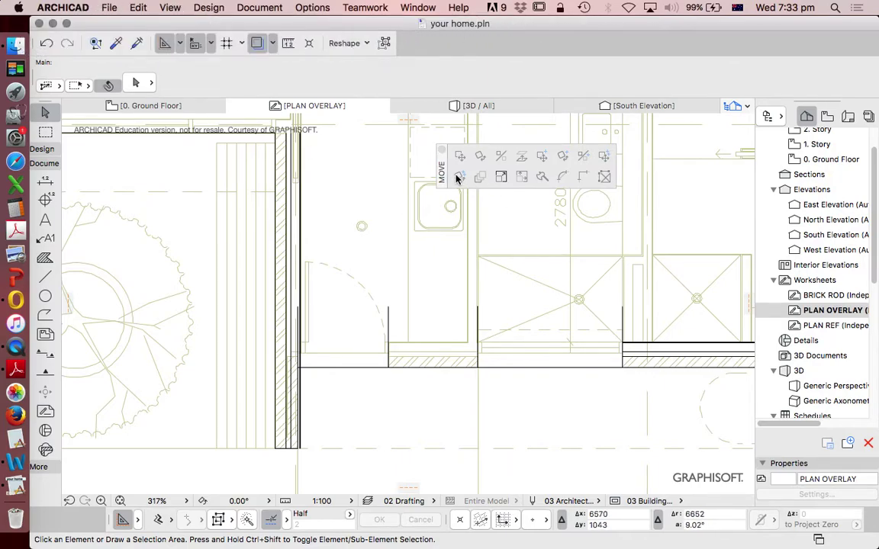
{"action": "left_click_drag", "start_coordinate": [440, 171], "coordinate": [401, 48]}
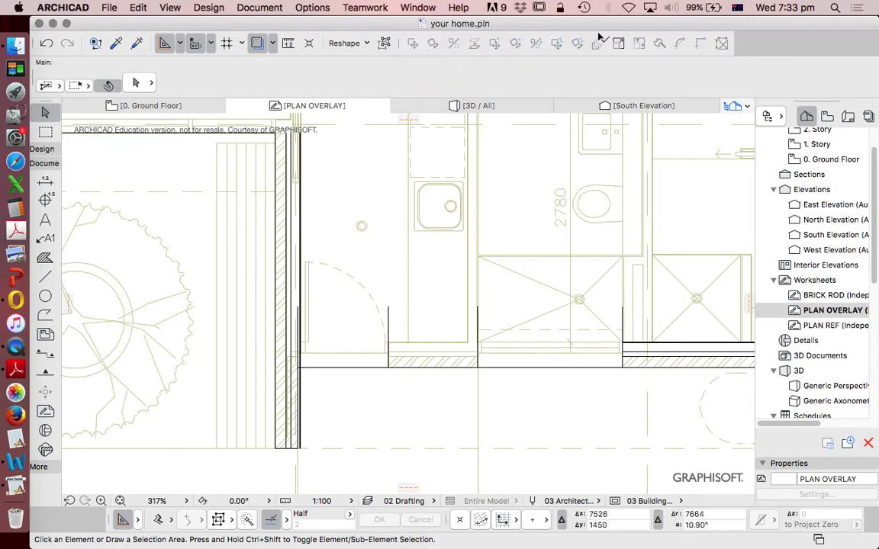
Step: Intersect the innermost horizontal line of the bathroom wall with the innermost vertical wall line beside the door to form a corner
{"action": "scroll", "coordinate": [385, 373], "scroll_direction": "down", "scroll_amount": 5}
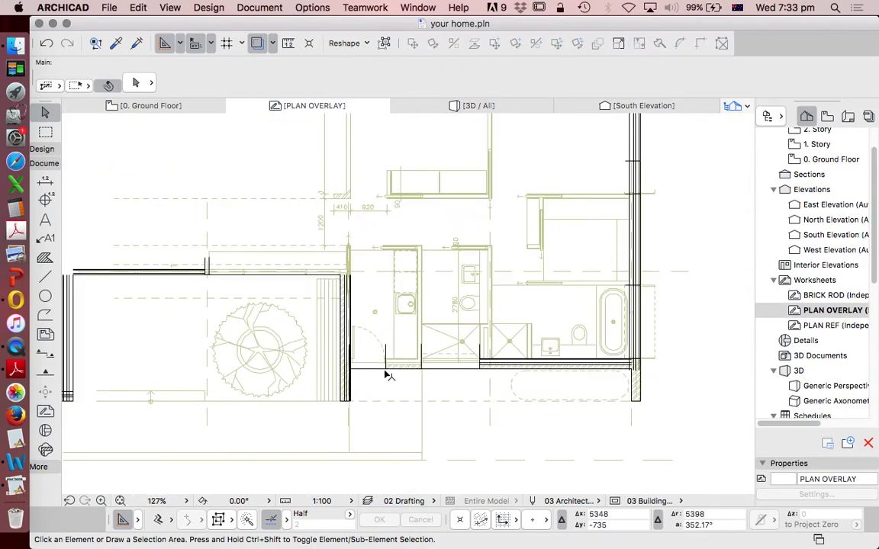
{"action": "scroll", "coordinate": [485, 376], "scroll_direction": "up", "scroll_amount": 3}
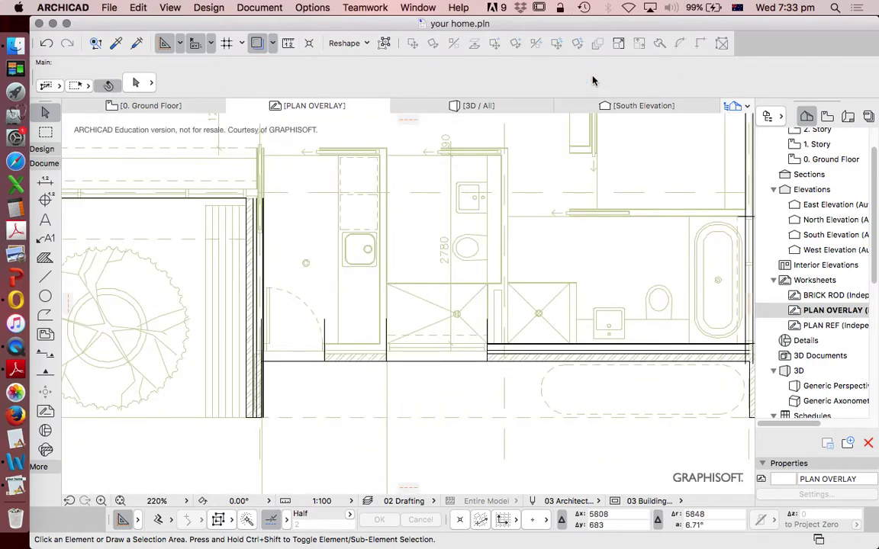
{"action": "scroll", "coordinate": [480, 353], "scroll_direction": "up", "scroll_amount": 15}
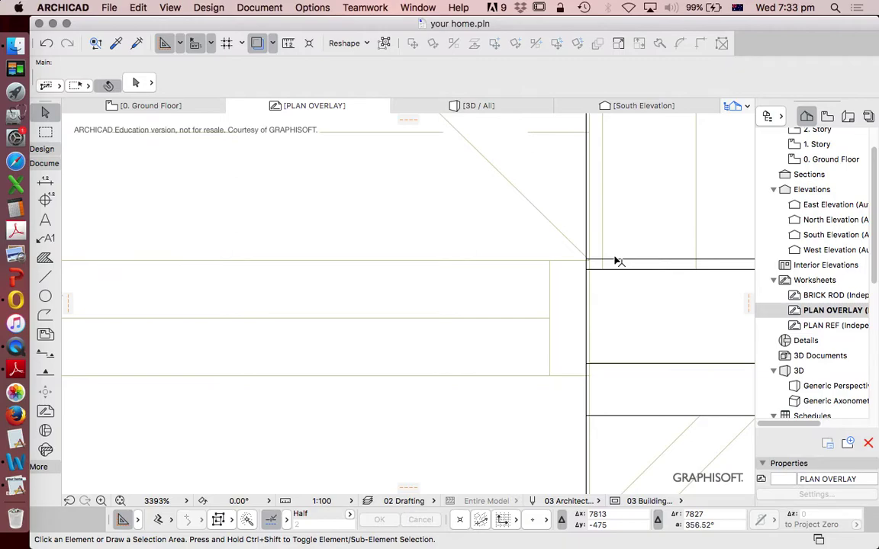
{"action": "left_click", "coordinate": [614, 261]}
{"action": "scroll", "coordinate": [614, 261], "scroll_direction": "down", "scroll_amount": 10}
{"action": "scroll", "coordinate": [245, 214], "scroll_direction": "up", "scroll_amount": 5}
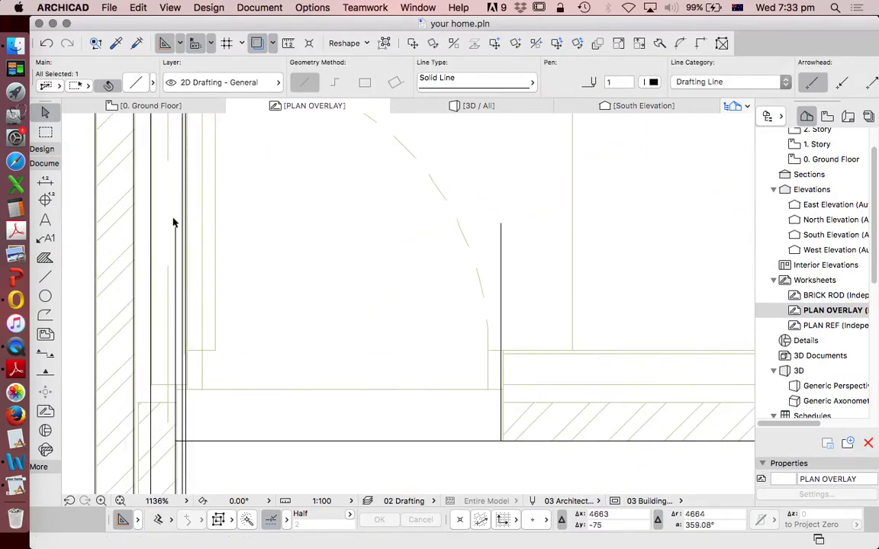
{"action": "left_click", "coordinate": [185, 216], "text": "shift"}
{"action": "scroll", "coordinate": [264, 322], "scroll_direction": "down", "scroll_amount": 6}
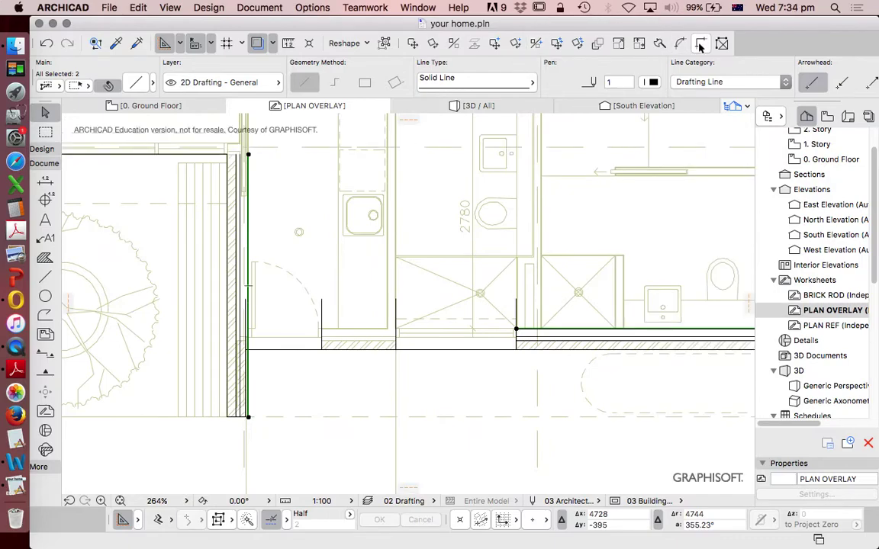
{"action": "scroll", "coordinate": [525, 347], "scroll_direction": "up", "scroll_amount": 5}
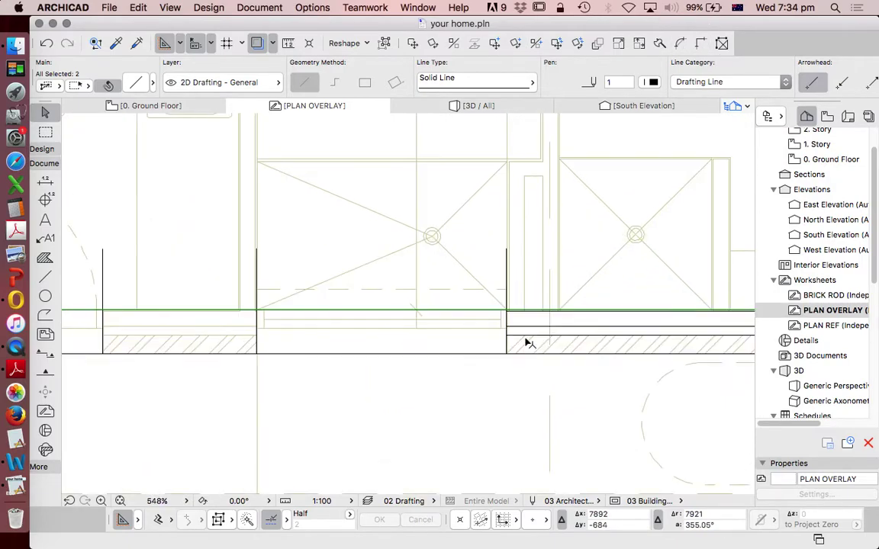
Step: Intersect the second, closely parallel horizontal wall line with the second vertical wall line just outside the first corner
{"action": "key", "text": "Escape"}
{"action": "left_click", "coordinate": [512, 292]}
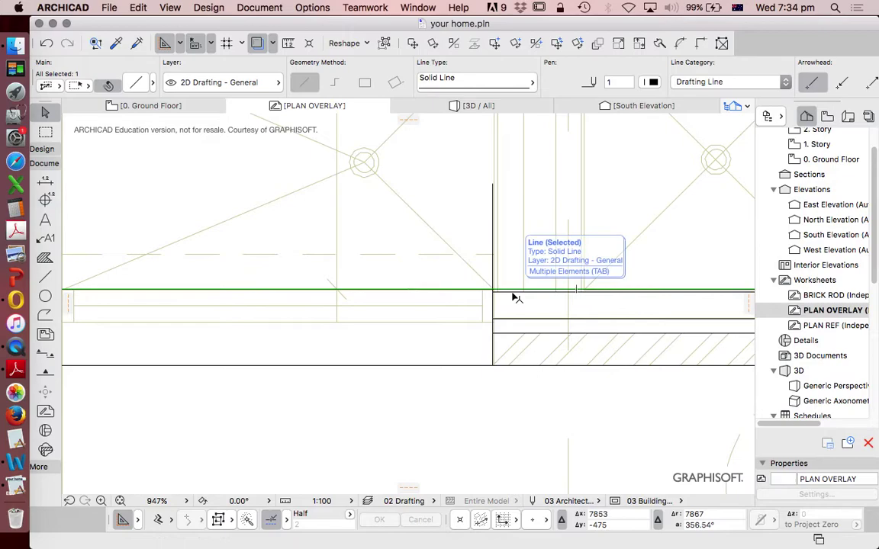
{"action": "scroll", "coordinate": [507, 283], "scroll_direction": "down", "scroll_amount": 10}
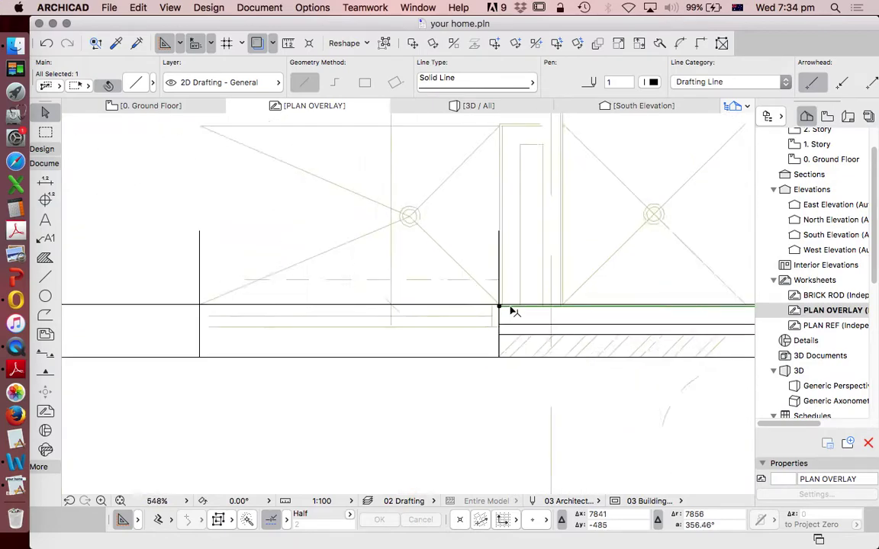
{"action": "scroll", "coordinate": [409, 304], "scroll_direction": "up", "scroll_amount": 3}
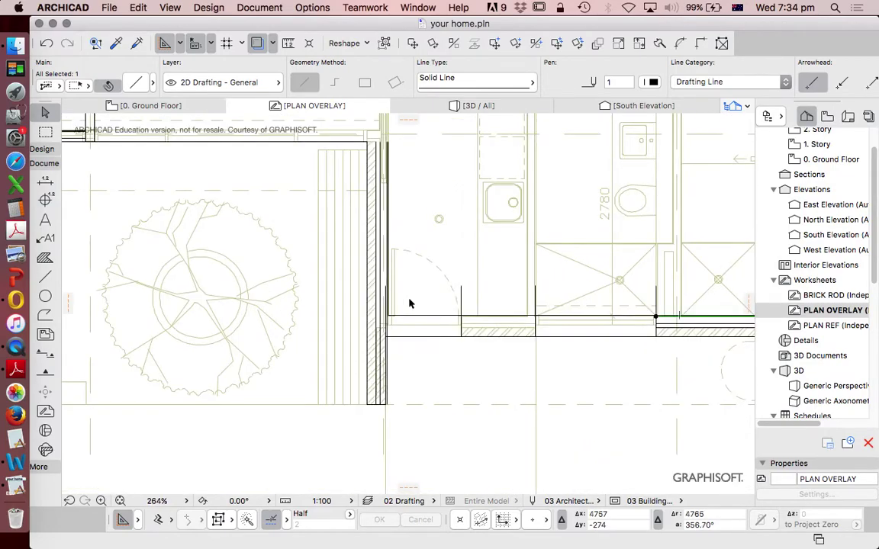
{"action": "scroll", "coordinate": [408, 304], "scroll_direction": "up", "scroll_amount": 3}
{"action": "scroll", "coordinate": [370, 284], "scroll_direction": "up", "scroll_amount": 2}
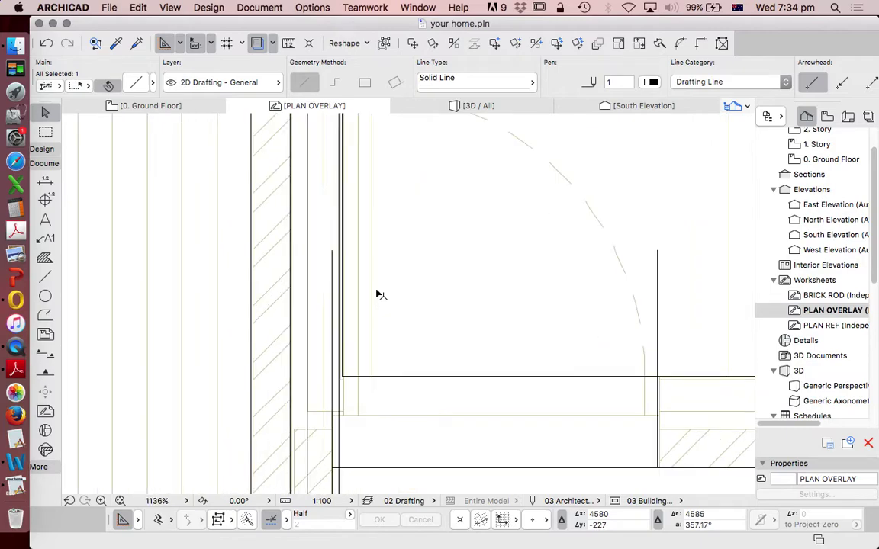
{"action": "left_click", "coordinate": [338, 398], "text": "shift"}
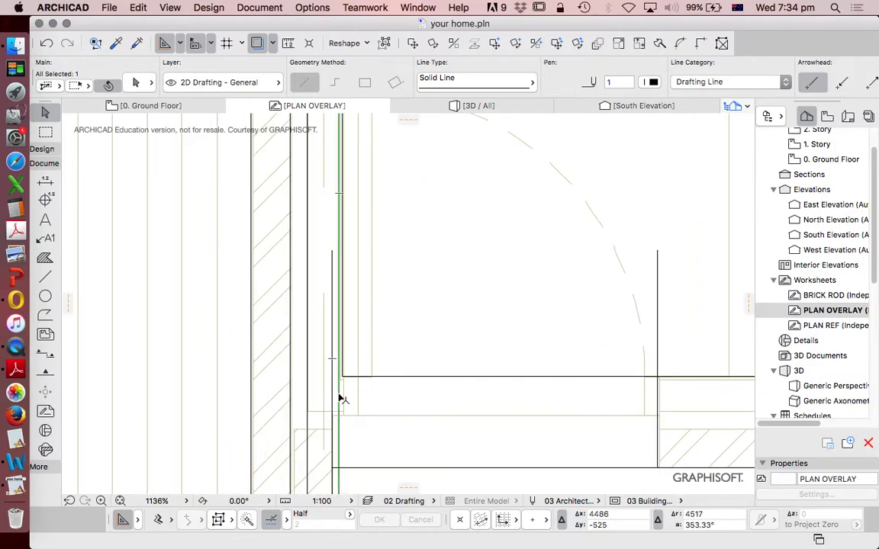
{"action": "left_click", "coordinate": [694, 47]}
{"action": "scroll", "coordinate": [326, 267], "scroll_direction": "down", "scroll_amount": 1}
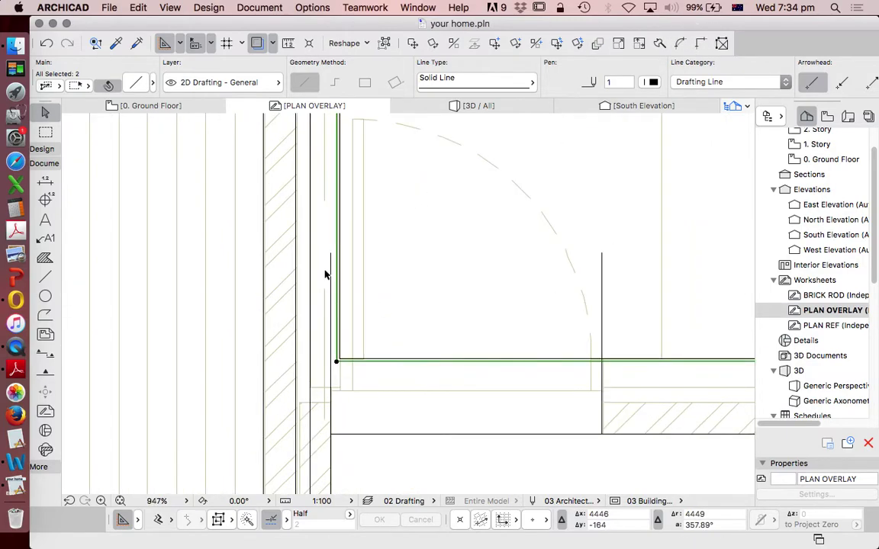
{"action": "left_click", "coordinate": [324, 333]}
{"action": "left_click", "coordinate": [331, 253]}
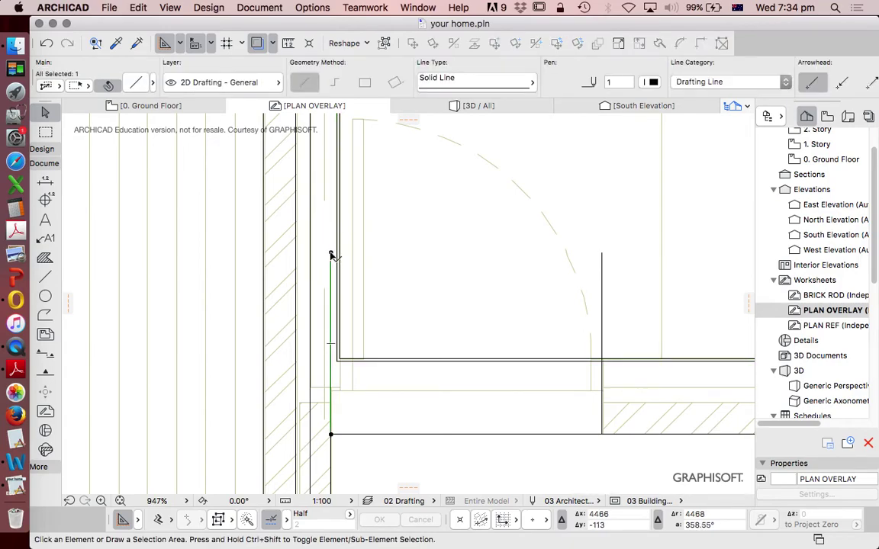
{"action": "left_click", "coordinate": [331, 253]}
{"action": "key", "text": "Escape"}
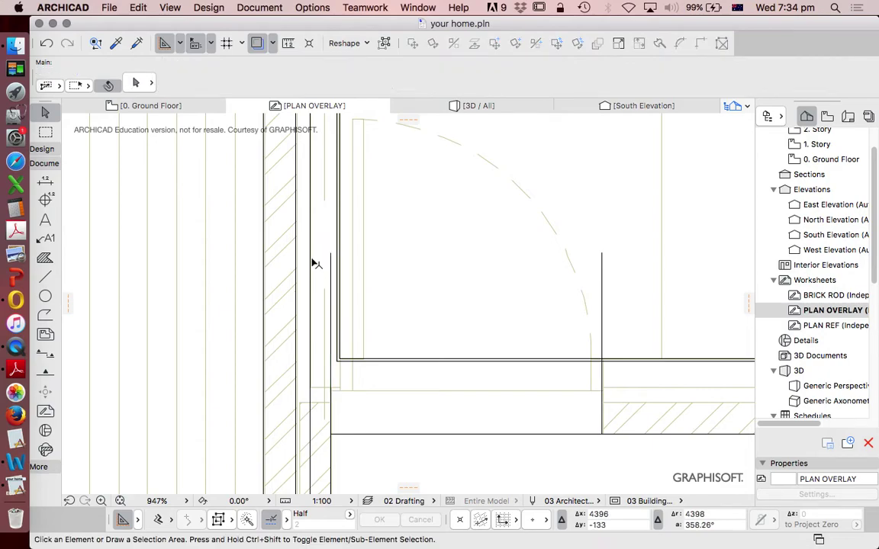
Step: Intersect the vertical cavity-side line of the wall beside the courtyard with the matching horizontal line of the bathroom wall
{"action": "scroll", "coordinate": [314, 261], "scroll_direction": "down", "scroll_amount": 9}
{"action": "scroll", "coordinate": [500, 282], "scroll_direction": "up", "scroll_amount": 4}
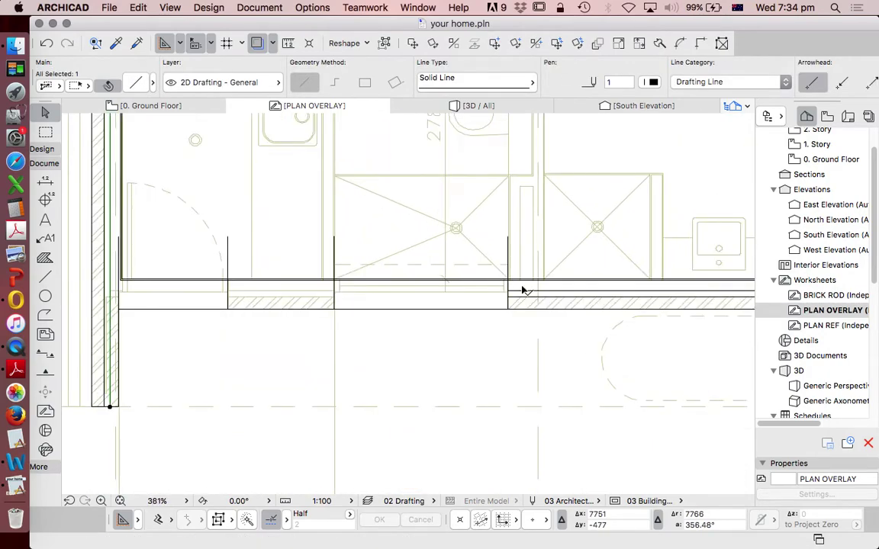
{"action": "left_click", "coordinate": [523, 292], "text": "shift"}
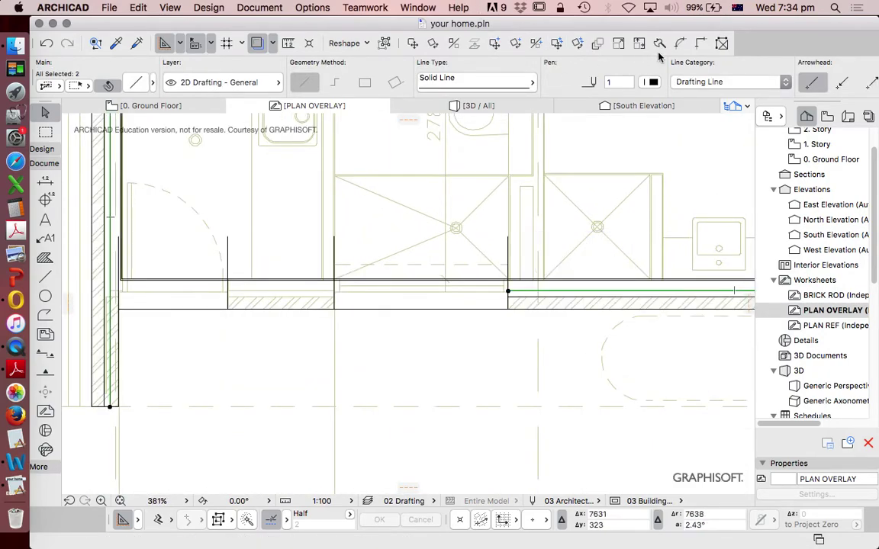
{"action": "left_click", "coordinate": [698, 48]}
{"action": "key", "text": "Escape"}
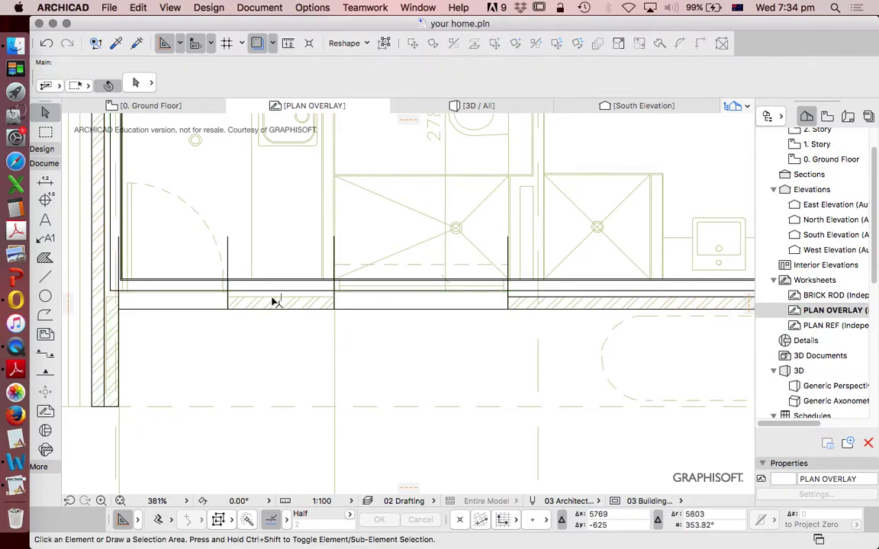
Step: Stretch the end of the horizontal line along the brickwork's inner face across the openings to the vertical wall line at the corner
{"action": "left_click", "coordinate": [516, 298]}
{"action": "left_click", "coordinate": [508, 298]}
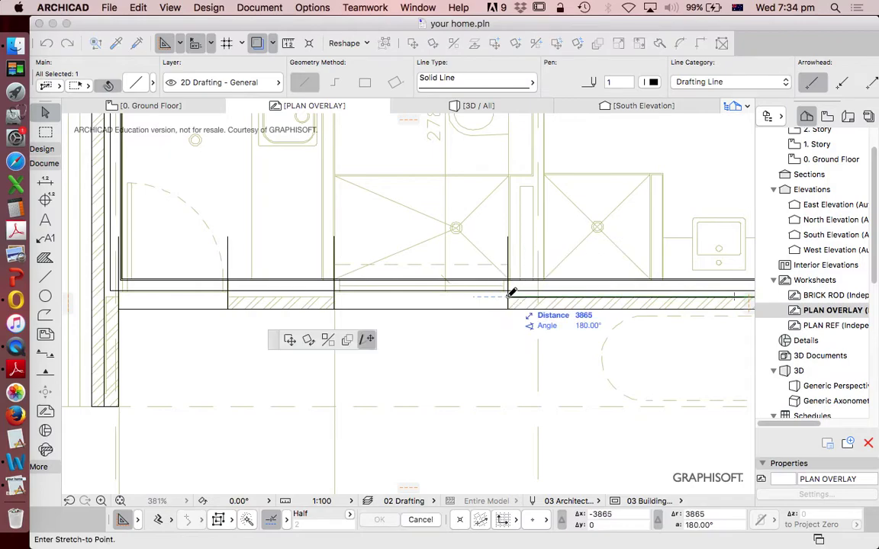
{"action": "scroll", "coordinate": [91, 298], "scroll_direction": "up", "scroll_amount": 3}
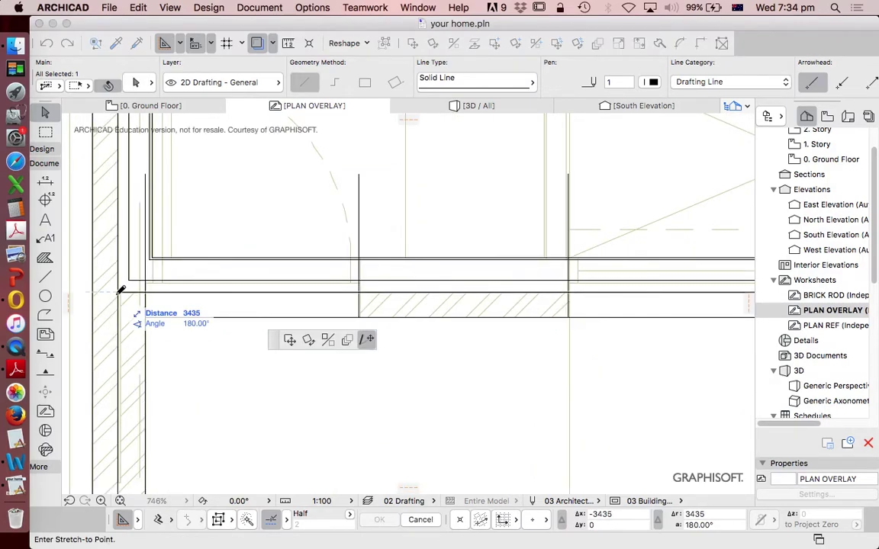
{"action": "left_click", "coordinate": [122, 289]}
{"action": "scroll", "coordinate": [149, 289], "scroll_direction": "down", "scroll_amount": 2}
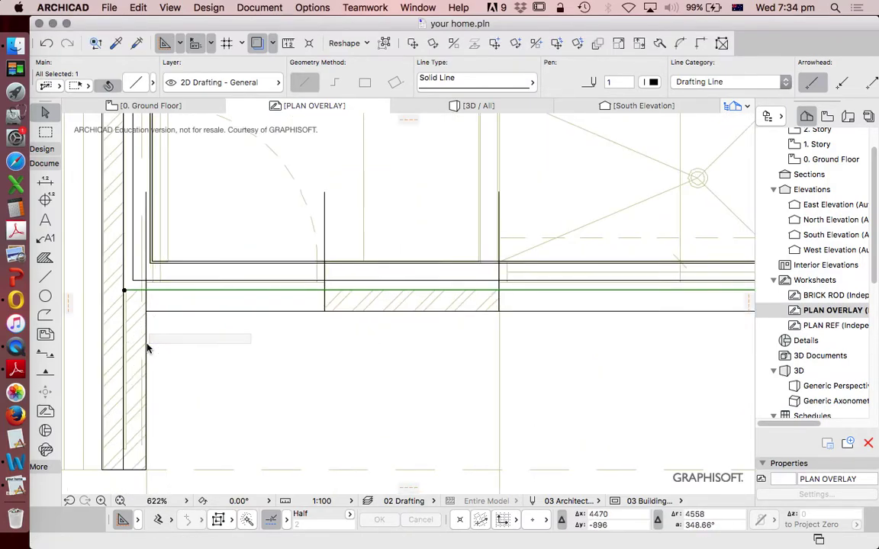
{"action": "key", "text": "Escape"}
Step: Turn off the trace reference and drag a copy of the vertical wall line below the corner 110 at 180°
{"action": "left_click", "coordinate": [148, 299]}
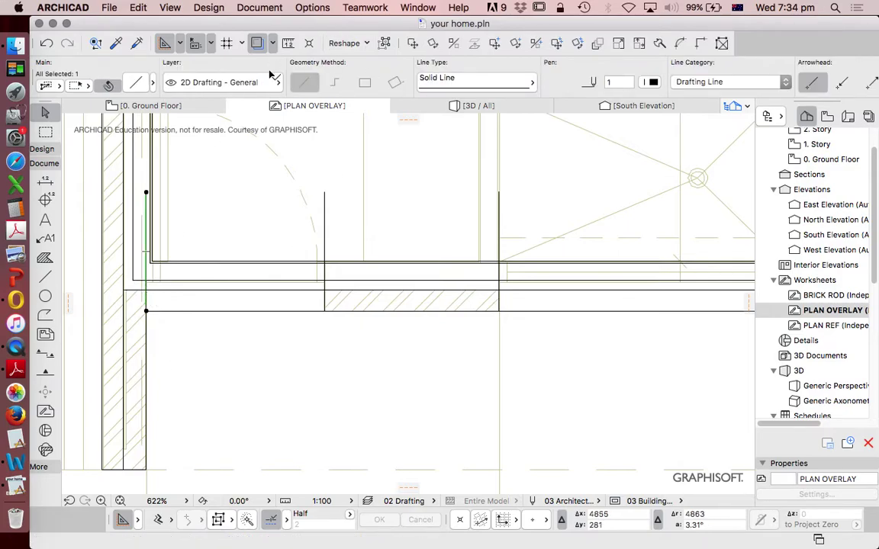
{"action": "left_click", "coordinate": [257, 43]}
{"action": "left_click", "coordinate": [144, 341]}
{"action": "left_click", "coordinate": [145, 341]}
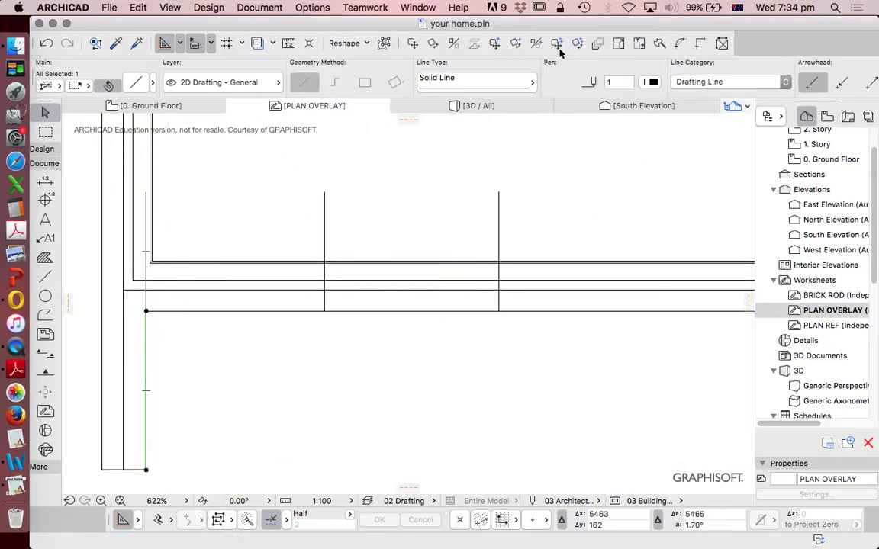
{"action": "left_click", "coordinate": [494, 43]}
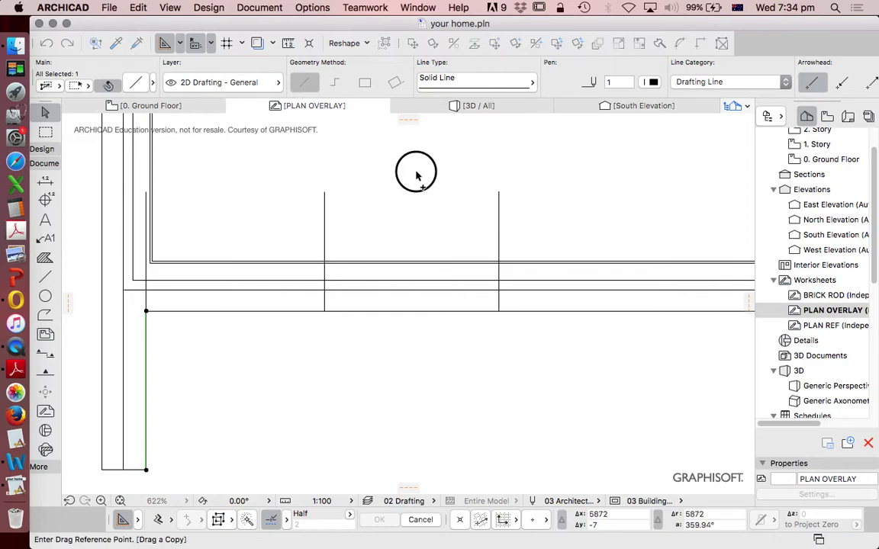
{"action": "left_click", "coordinate": [415, 171]}
{"action": "type", "text": "1:10"}
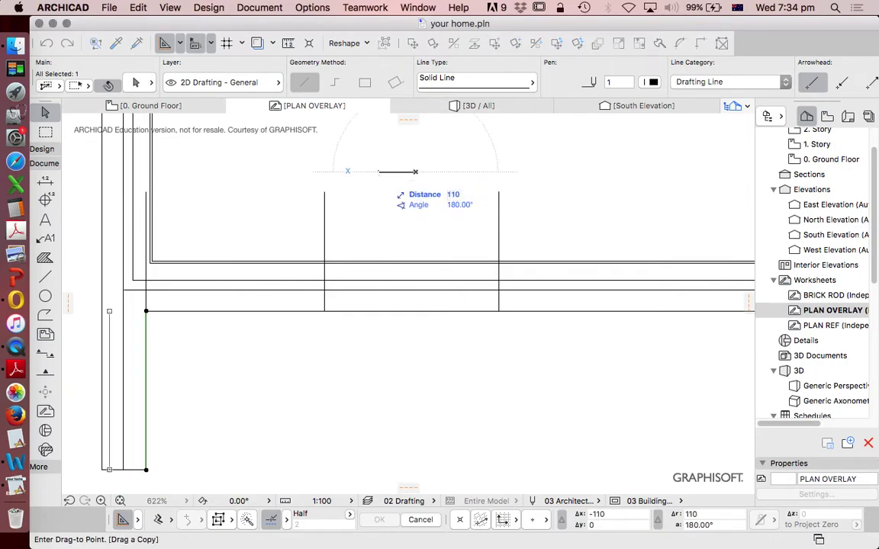
{"action": "key", "text": "Return"}
{"action": "left_click", "coordinate": [94, 347]}
{"action": "scroll", "coordinate": [123, 302], "scroll_direction": "up", "scroll_amount": 4}
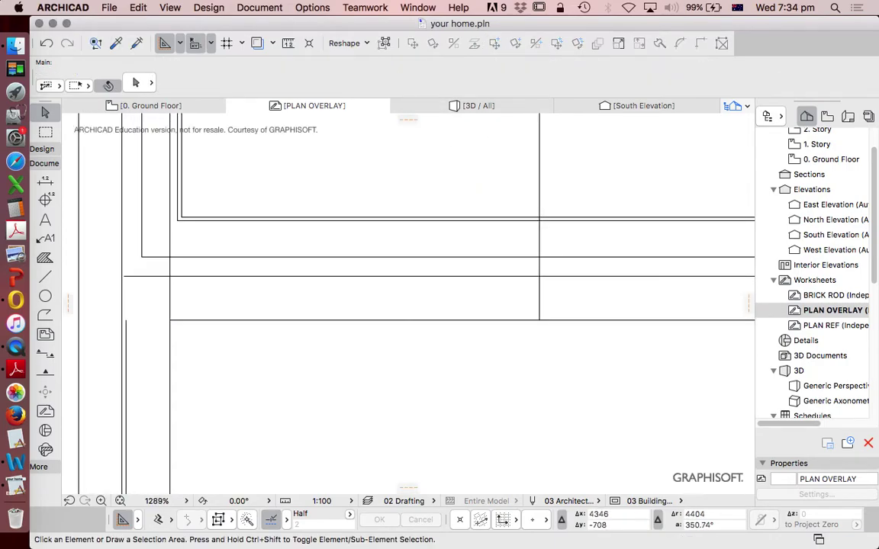
Step: Intersect the copied vertical wall line below the corner with the brickwork's horizontal inner-face line
{"action": "left_click", "coordinate": [125, 320]}
{"action": "key", "text": "Escape"}
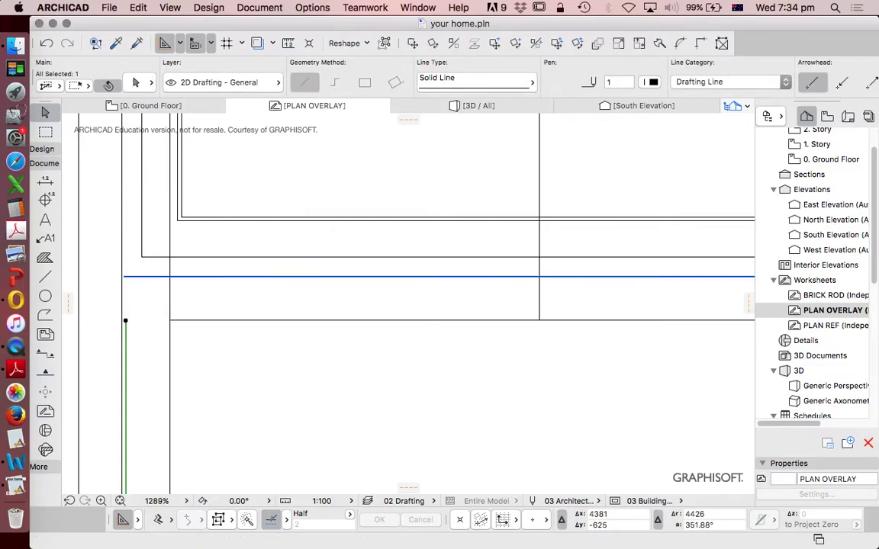
{"action": "left_click", "coordinate": [133, 276], "text": "shift"}
{"action": "left_click", "coordinate": [700, 43]}
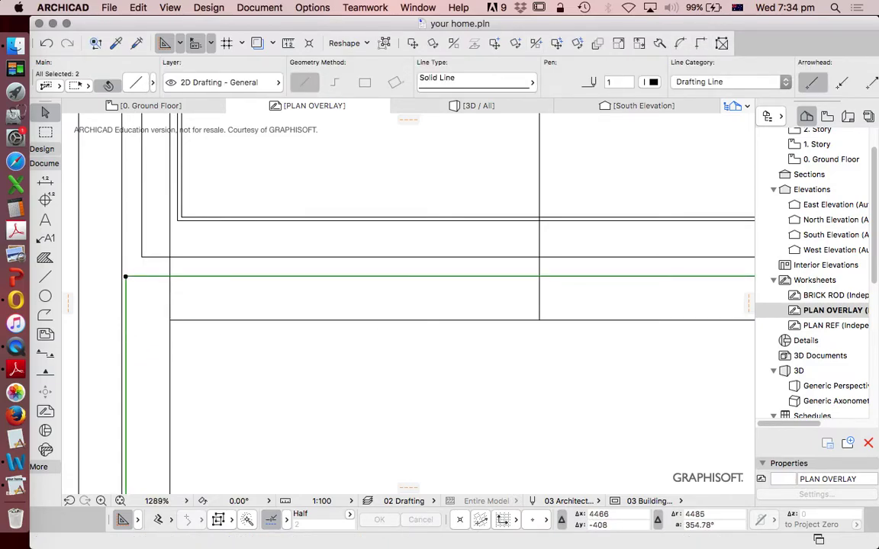
{"action": "key", "text": "Escape"}
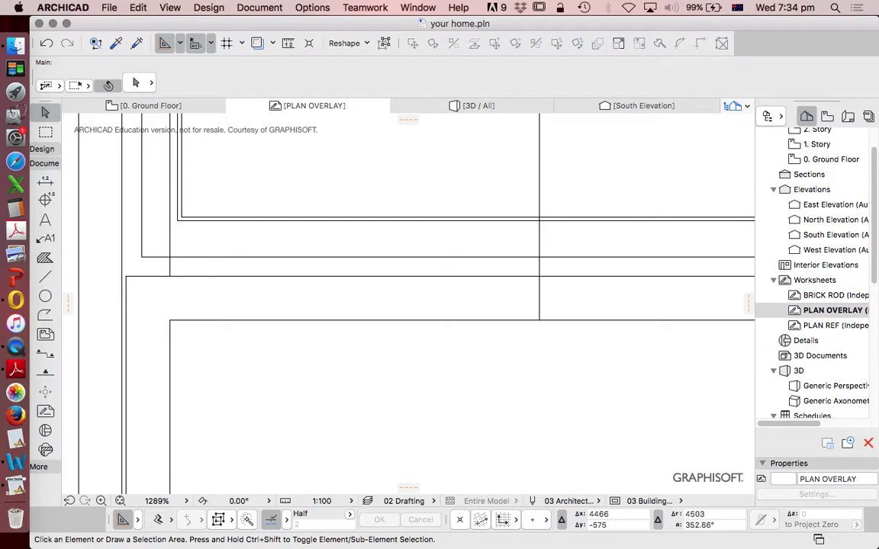
Step: Undo the trim of the vertical line at the corner and move that line 30 at 0°
{"action": "key", "text": "super+z"}
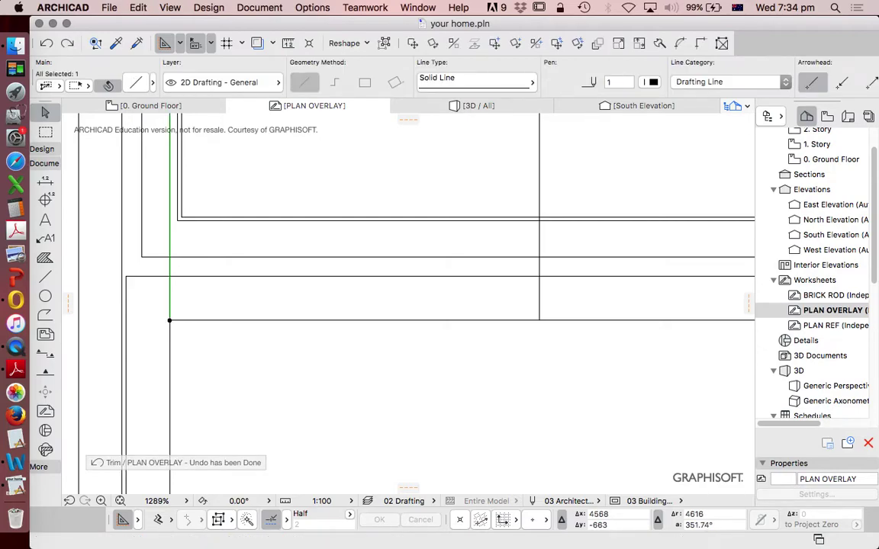
{"action": "key", "text": "Escape"}
{"action": "left_click", "coordinate": [169, 221]}
{"action": "mouse_move", "coordinate": [169, 220]}
{"action": "left_mouse_down"}
{"action": "mouse_move", "coordinate": [214, 222]}
{"action": "mouse_move", "coordinate": [182, 221]}
{"action": "left_mouse_up"}
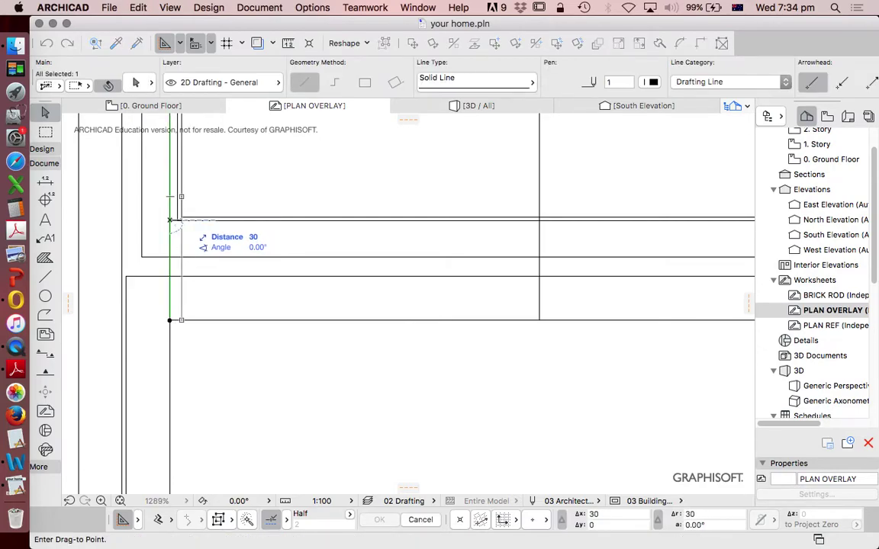
{"action": "left_click", "coordinate": [181, 220]}
Step: Shorten the upper ends of the moved line and the next opening line to the wall's inner face
{"action": "scroll", "coordinate": [191, 251], "scroll_direction": "down", "scroll_amount": 3}
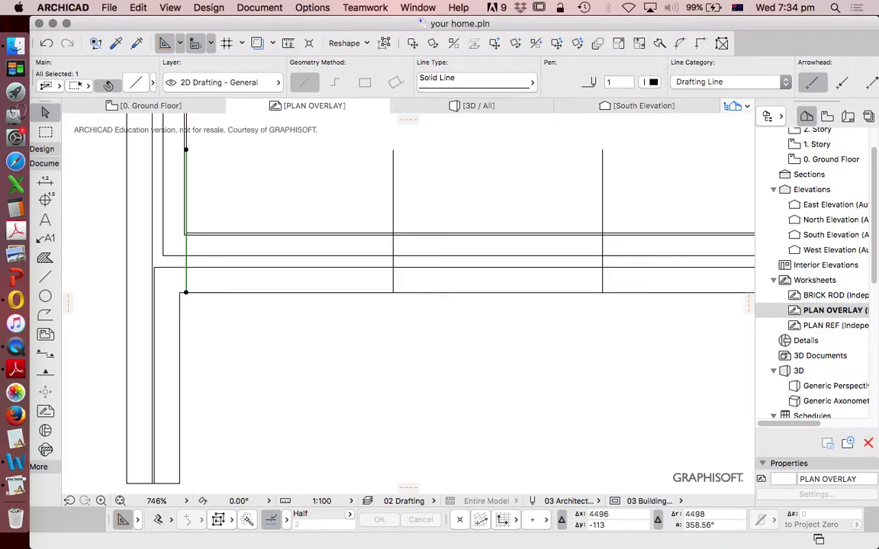
{"action": "left_click", "coordinate": [185, 293]}
{"action": "scroll", "coordinate": [183, 233], "scroll_direction": "up", "scroll_amount": 3}
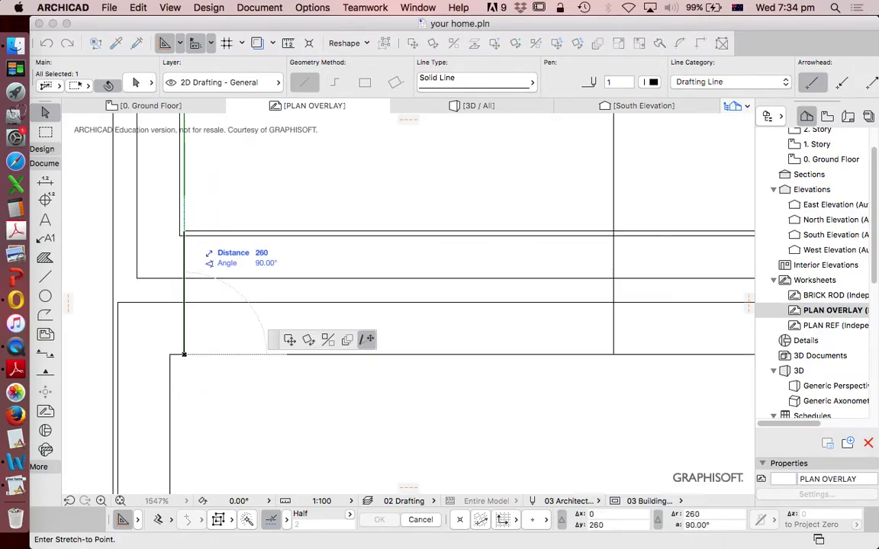
{"action": "left_click", "coordinate": [183, 355]}
{"action": "key", "text": "Escape"}
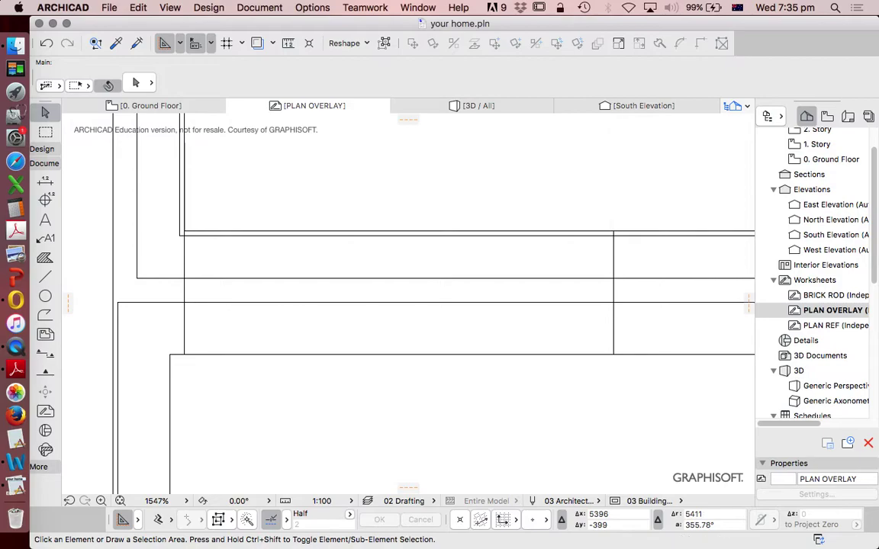
Step: Trim the horizontal wall lines between the two jambs of the door opening beside the corner, keeping the outermost line
{"action": "scroll", "coordinate": [455, 236], "scroll_direction": "down", "scroll_amount": 2}
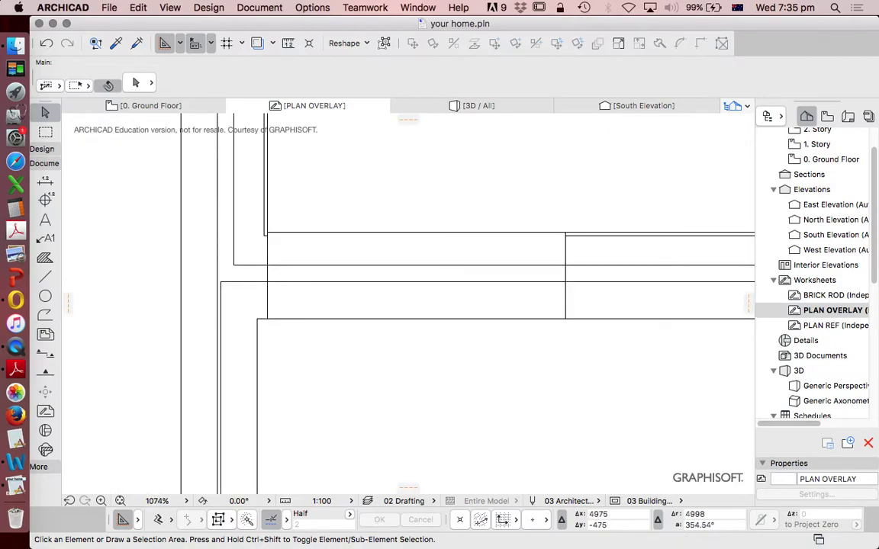
{"action": "left_click", "coordinate": [455, 233], "text": "super"}
{"action": "left_click", "coordinate": [456, 265], "text": "super"}
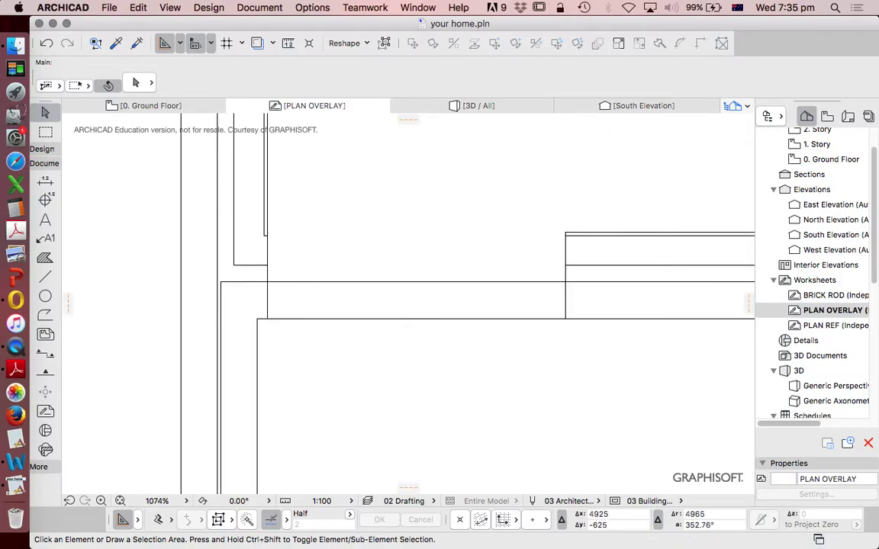
{"action": "left_click", "coordinate": [450, 281], "text": "super"}
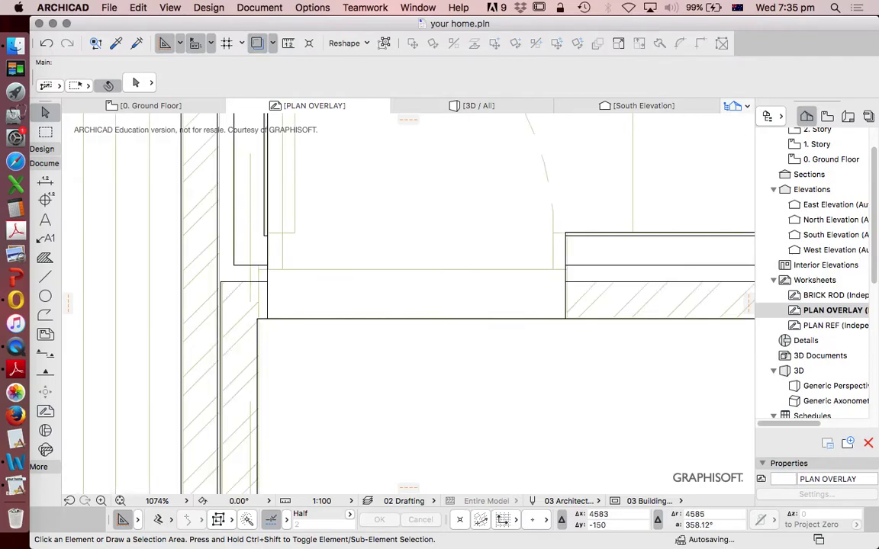
Step: Using the trace reference, move the door opening's corner-side jamb line 30 at 180° to the brick leaf's face
{"action": "scroll", "coordinate": [636, 319], "scroll_direction": "up", "scroll_amount": 3}
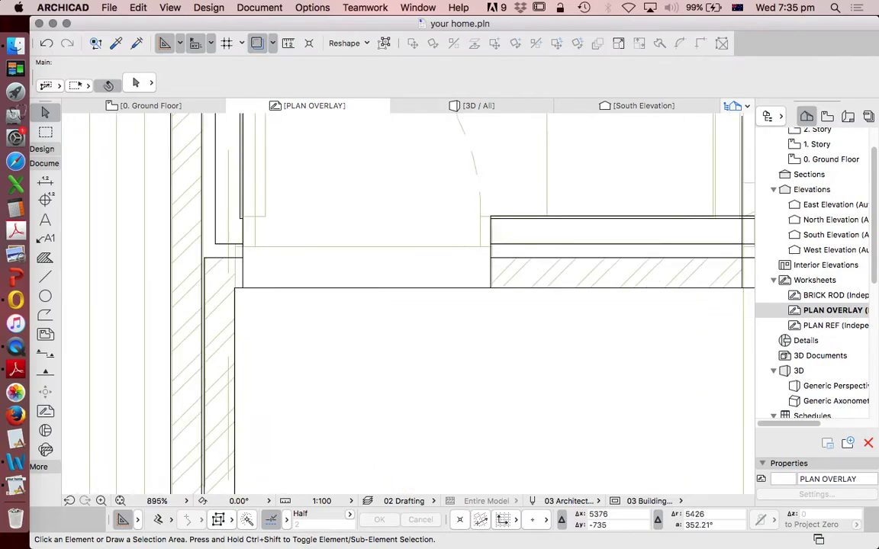
{"action": "scroll", "coordinate": [254, 285], "scroll_direction": "down", "scroll_amount": 2}
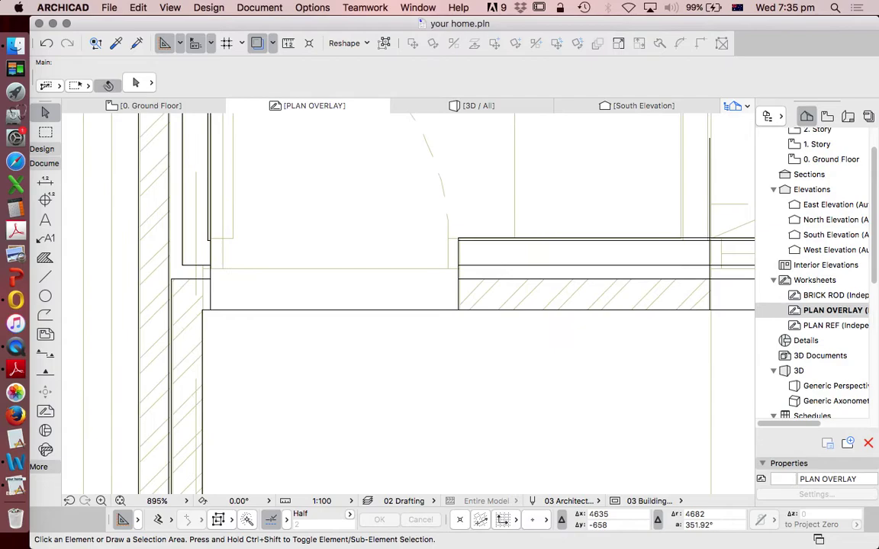
{"action": "scroll", "coordinate": [202, 316], "scroll_direction": "up", "scroll_amount": 2}
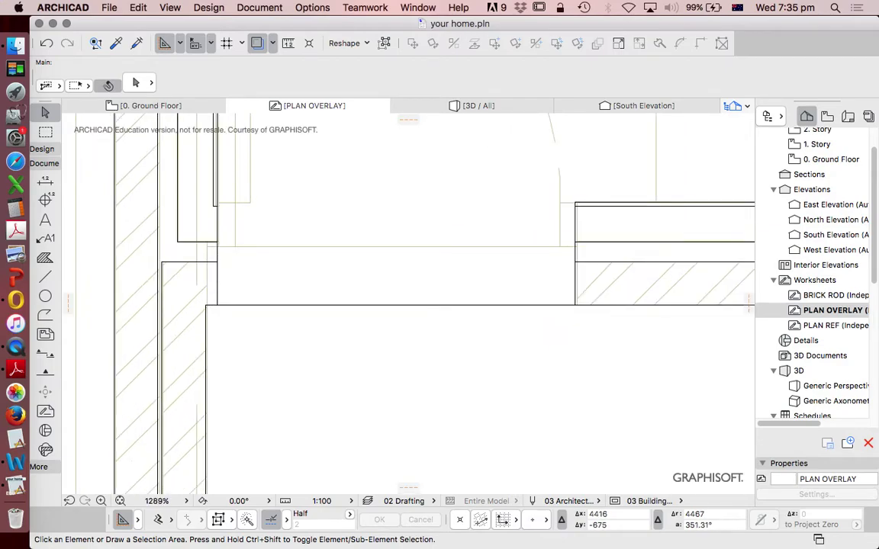
{"action": "scroll", "coordinate": [212, 290], "scroll_direction": "up", "scroll_amount": 2}
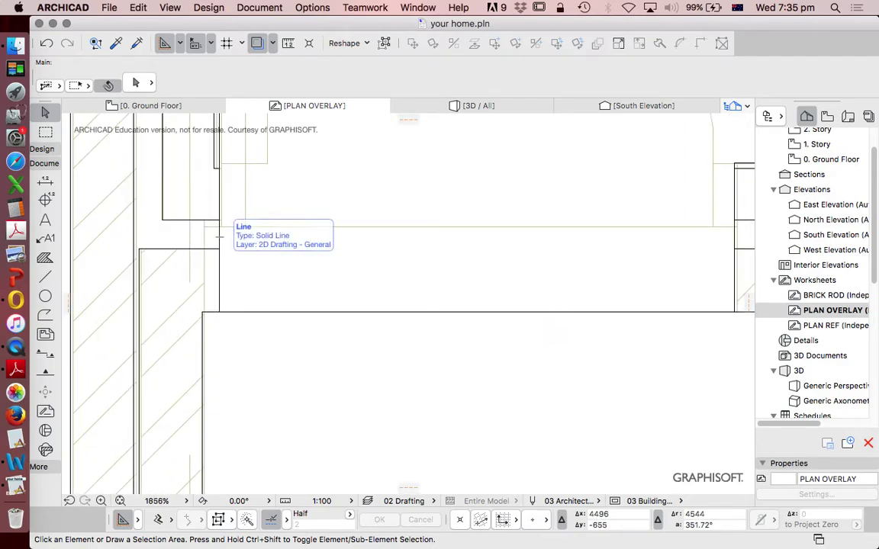
{"action": "left_click_drag", "start_coordinate": [219, 266], "coordinate": [202, 312]}
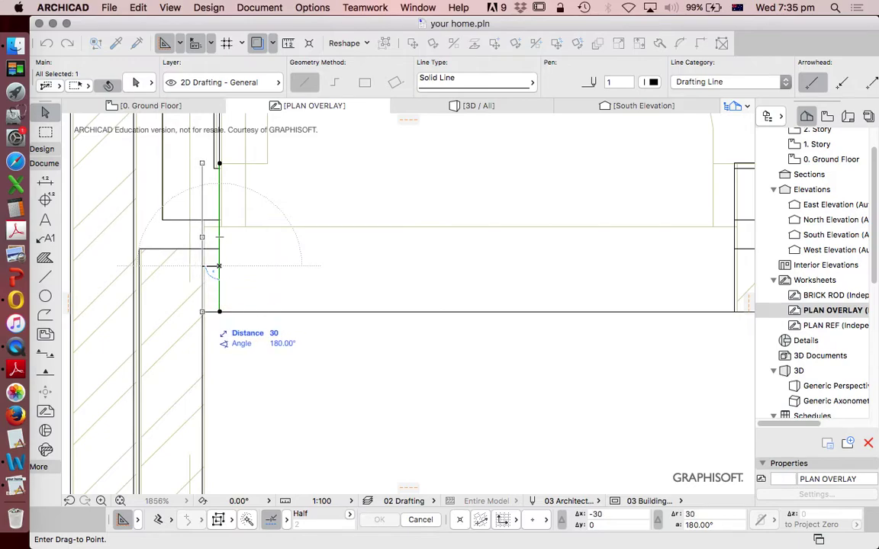
{"action": "left_click", "coordinate": [217, 266]}
{"action": "key", "text": "Escape"}
Step: Trim the jamb line across the cavity and the protruding brick-leaf line, and move the upper jamb segment to the inner leaf's end
{"action": "scroll", "coordinate": [191, 250], "scroll_direction": "up", "scroll_amount": 1}
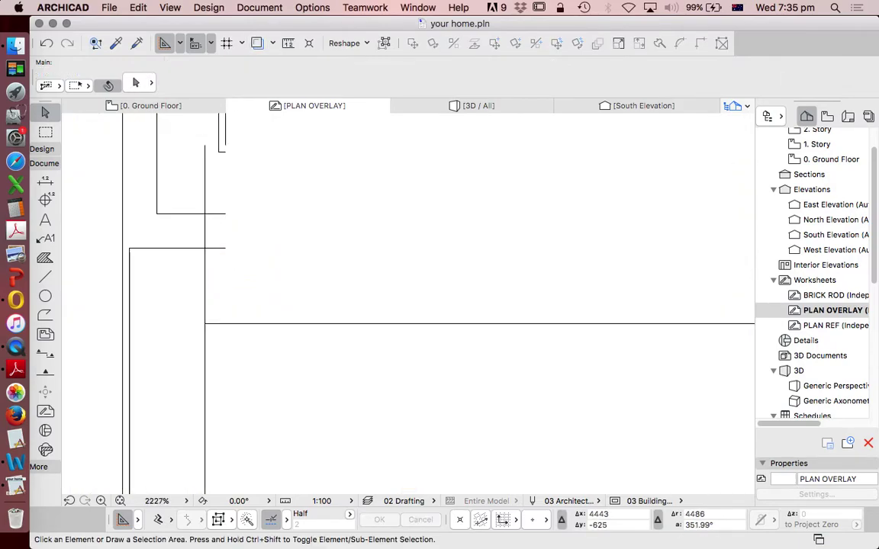
{"action": "scroll", "coordinate": [244, 263], "scroll_direction": "down", "scroll_amount": 2}
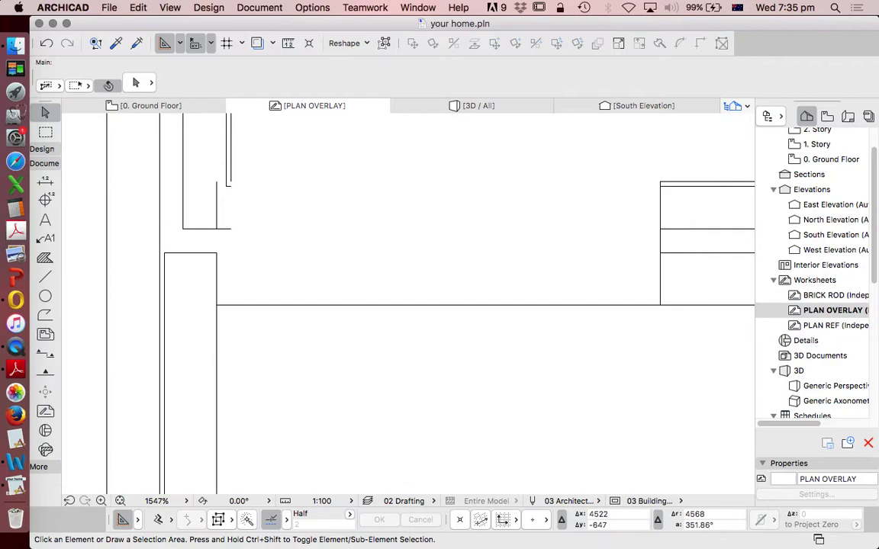
{"action": "left_click_drag", "start_coordinate": [216, 205], "coordinate": [230, 203]}
{"action": "key", "text": "Escape"}
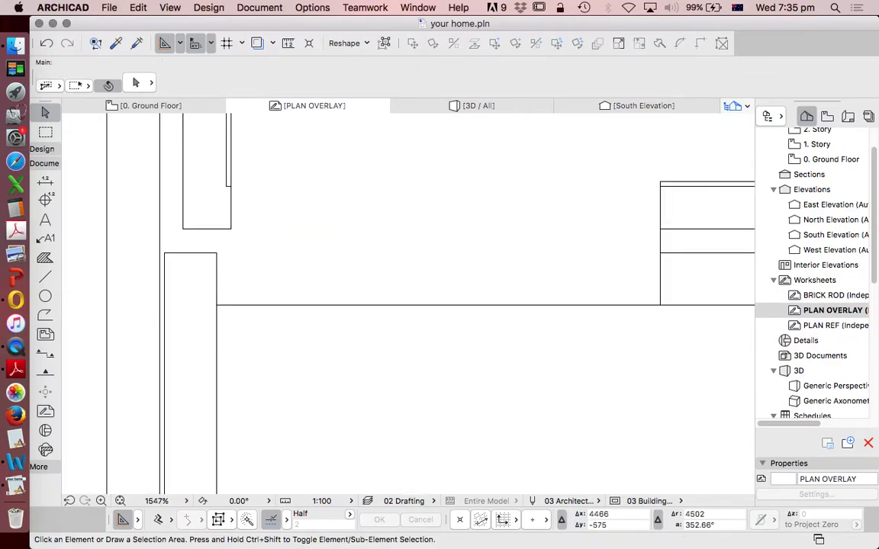
Step: Compare the next opening along the wall with the trace reference and trim its two jamb lines to the wall's inner face
{"action": "scroll", "coordinate": [229, 248], "scroll_direction": "down", "scroll_amount": 1}
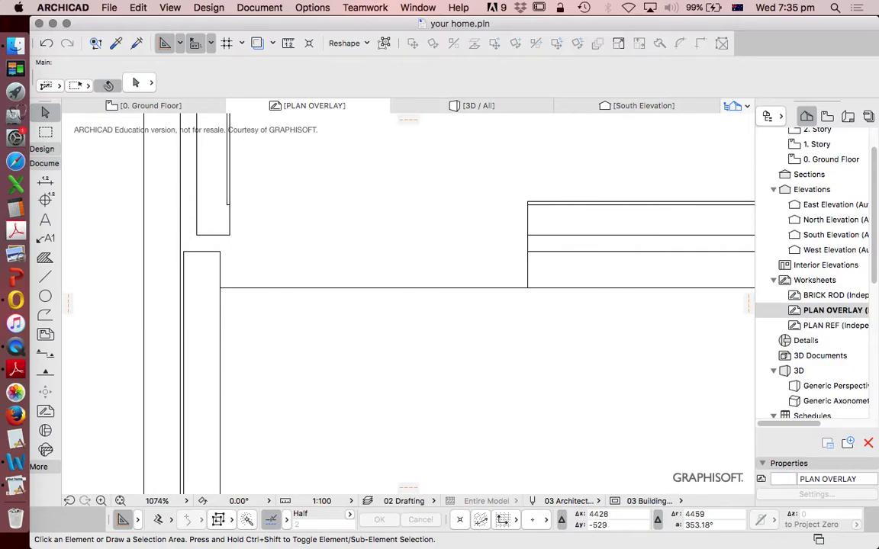
{"action": "scroll", "coordinate": [208, 221], "scroll_direction": "down", "scroll_amount": 1}
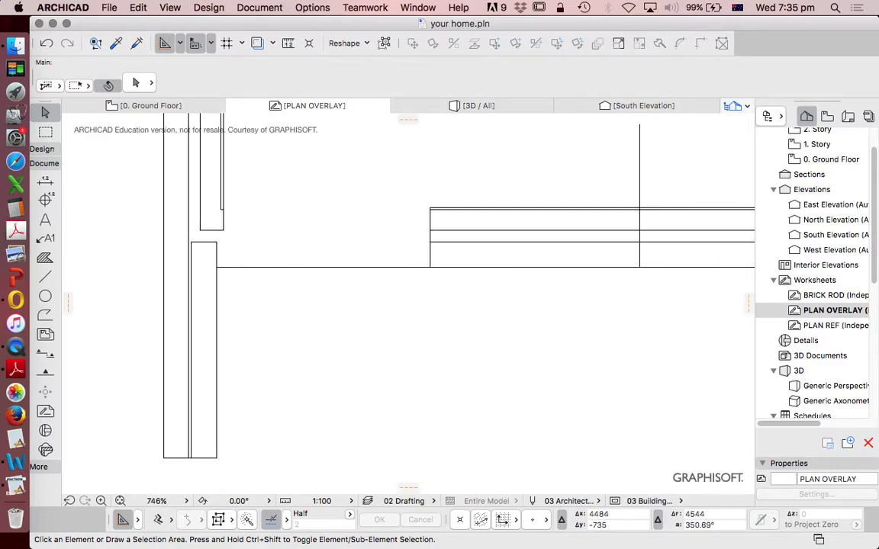
{"action": "scroll", "coordinate": [200, 291], "scroll_direction": "down", "scroll_amount": 1}
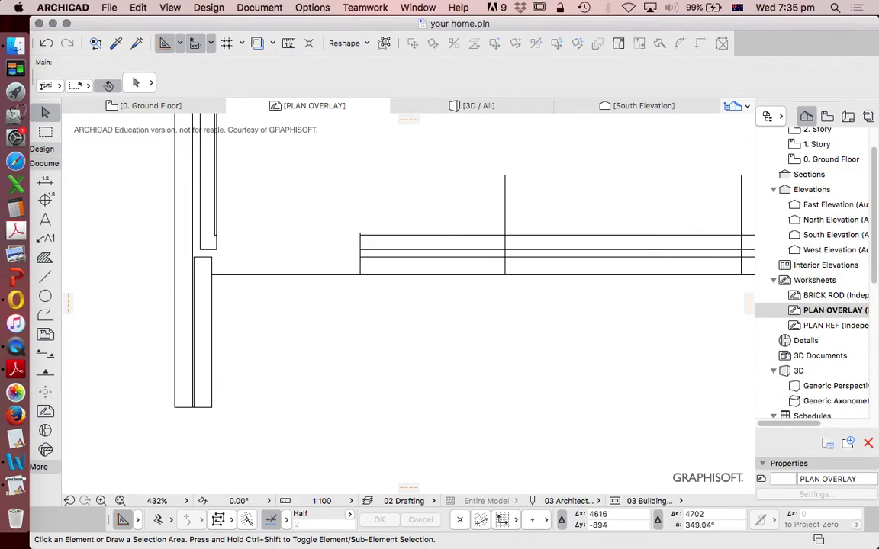
{"action": "scroll", "coordinate": [229, 294], "scroll_direction": "down", "scroll_amount": 1}
{"action": "scroll", "coordinate": [407, 254], "scroll_direction": "down", "scroll_amount": 7}
{"action": "scroll", "coordinate": [518, 259], "scroll_direction": "up", "scroll_amount": 2}
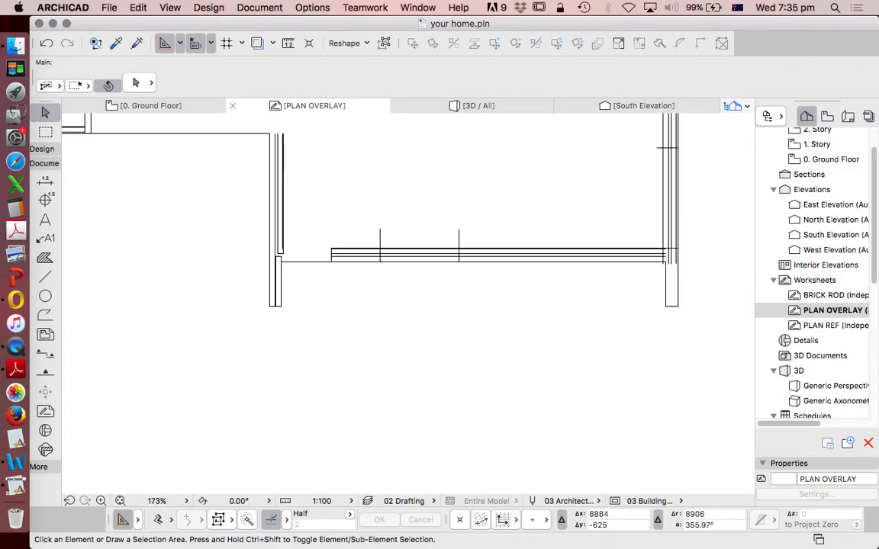
{"action": "left_click", "coordinate": [257, 44]}
{"action": "scroll", "coordinate": [411, 274], "scroll_direction": "up", "scroll_amount": 4}
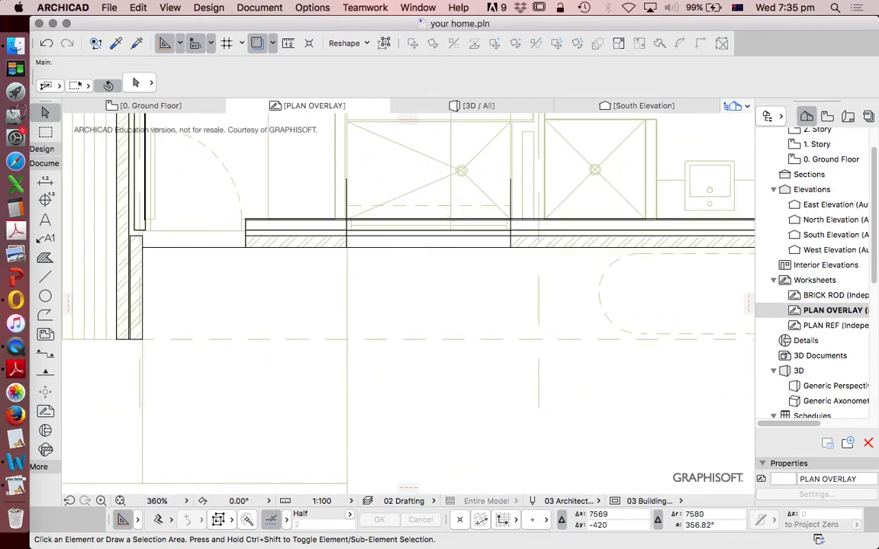
{"action": "left_click", "coordinate": [258, 43]}
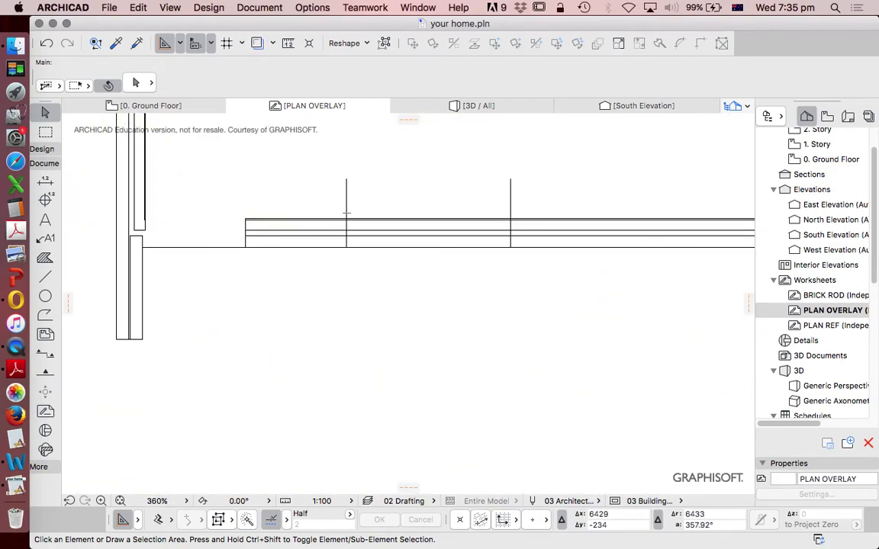
{"action": "left_click", "coordinate": [510, 199], "text": "super"}
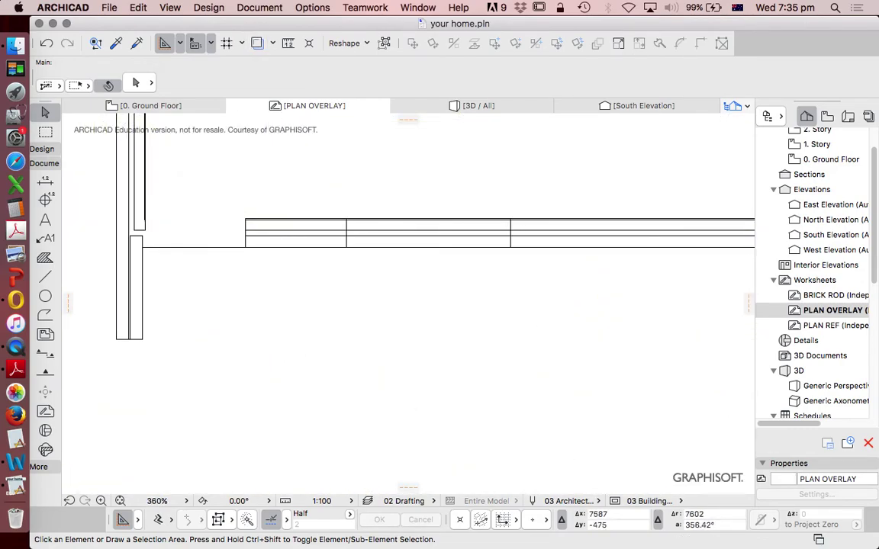
Step: Trim the horizontal wall lines between the second opening's jambs, leaving only the outermost line across the gap
{"action": "left_click", "coordinate": [487, 220], "text": "super"}
{"action": "left_click", "coordinate": [482, 221], "text": "super"}
{"action": "left_click", "coordinate": [478, 230], "text": "super"}
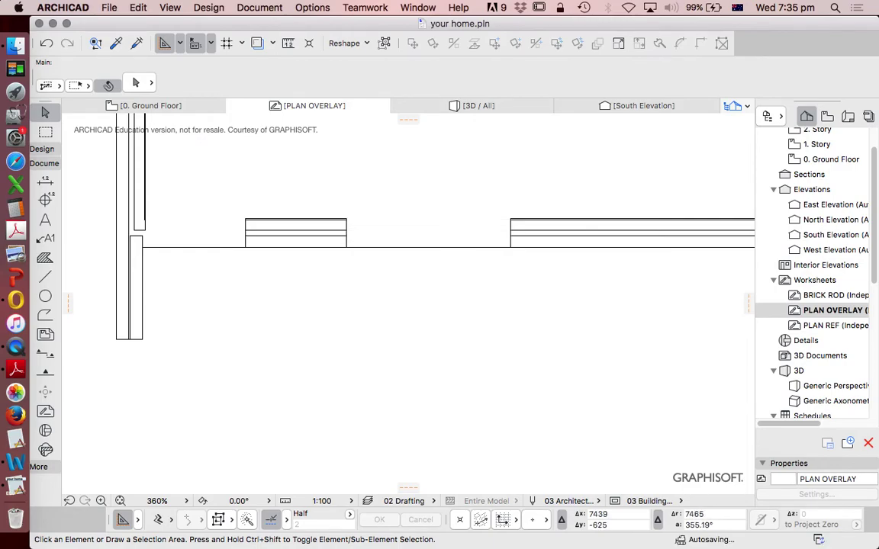
Step: Drag a copy of the inner vertical line of the wall stub at the far corner 110 at 0°
{"action": "scroll", "coordinate": [371, 247], "scroll_direction": "down", "scroll_amount": 3}
{"action": "scroll", "coordinate": [319, 316], "scroll_direction": "down", "scroll_amount": 4}
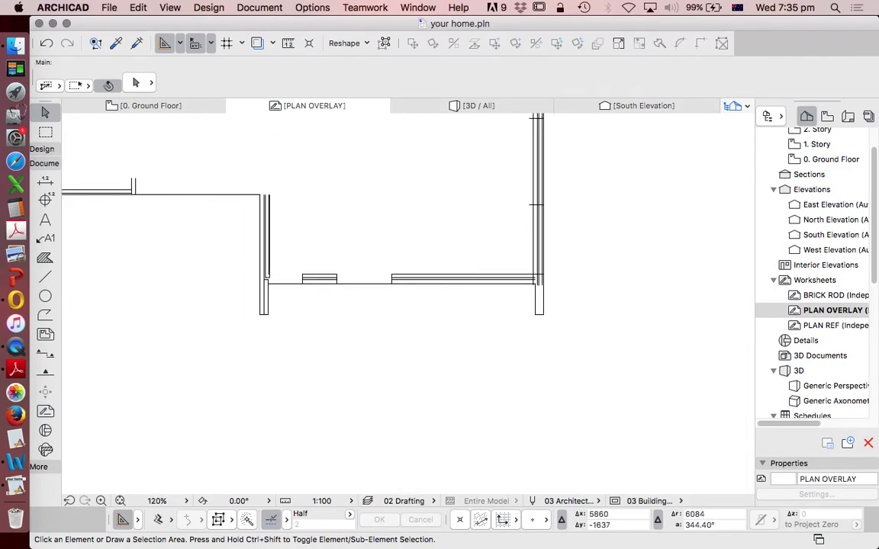
{"action": "scroll", "coordinate": [572, 282], "scroll_direction": "up", "scroll_amount": 2}
{"action": "scroll", "coordinate": [559, 249], "scroll_direction": "up", "scroll_amount": 2}
{"action": "scroll", "coordinate": [538, 381], "scroll_direction": "up", "scroll_amount": 3}
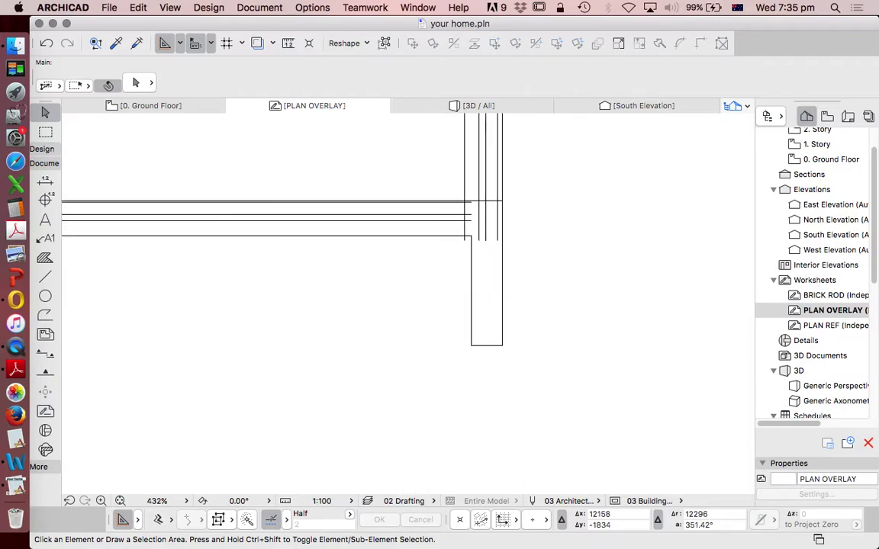
{"action": "left_click", "coordinate": [471, 290]}
{"action": "key", "text": "super+d"}
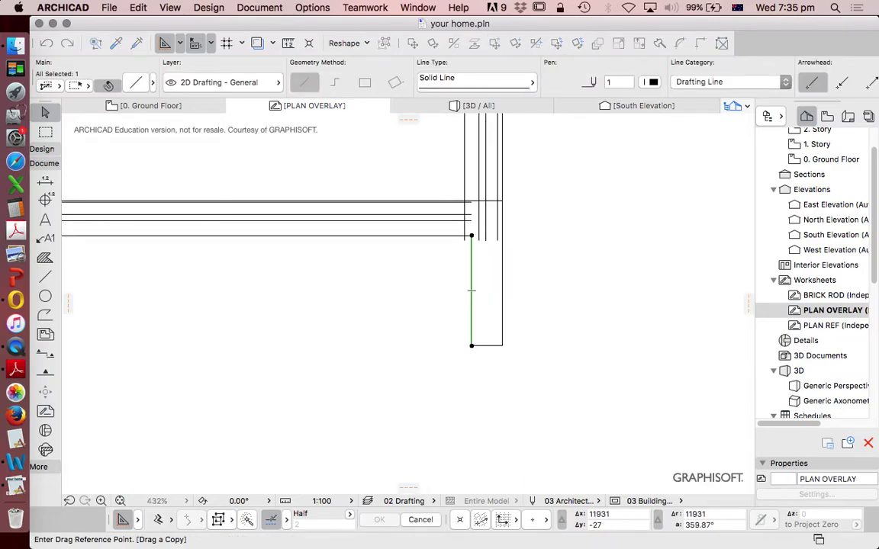
{"action": "left_click", "coordinate": [543, 225]}
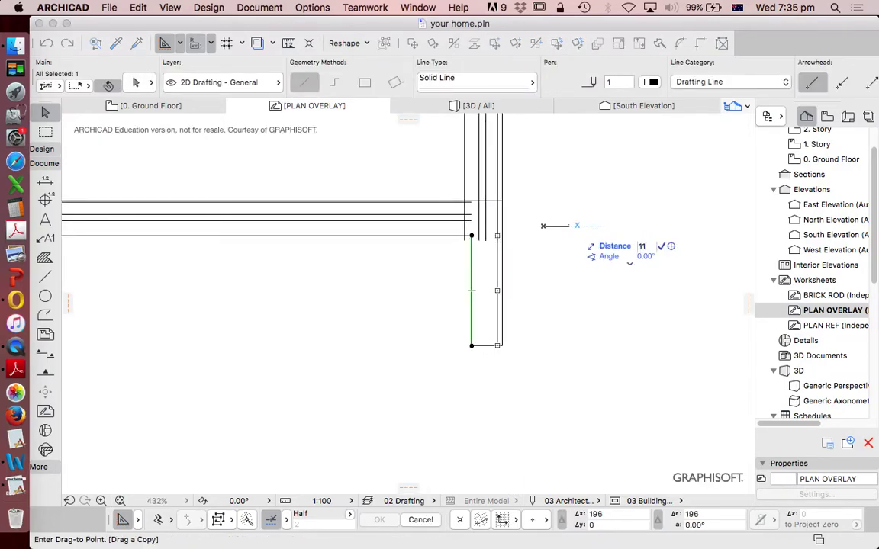
{"action": "left_click", "coordinate": [557, 226]}
Step: Drag another copy of the new vertical line in the wall stub 10 at 0°
{"action": "key", "text": "super+d"}
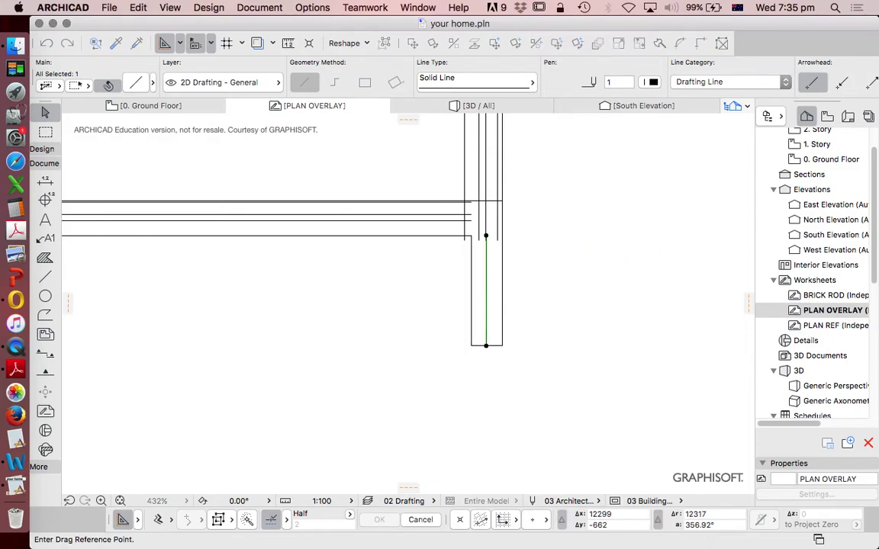
{"action": "left_click", "coordinate": [537, 203]}
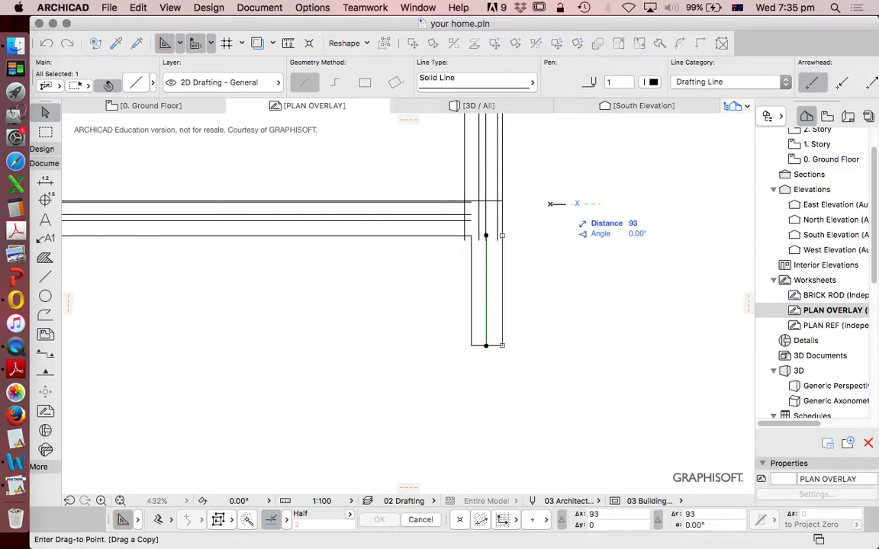
{"action": "type", "text": "10"}
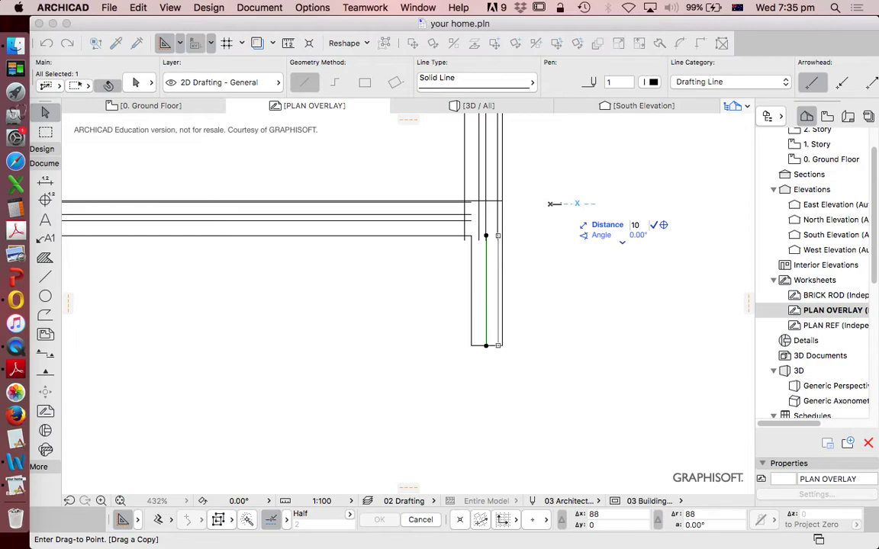
{"action": "key", "text": "Return"}
{"action": "key", "text": "Escape"}
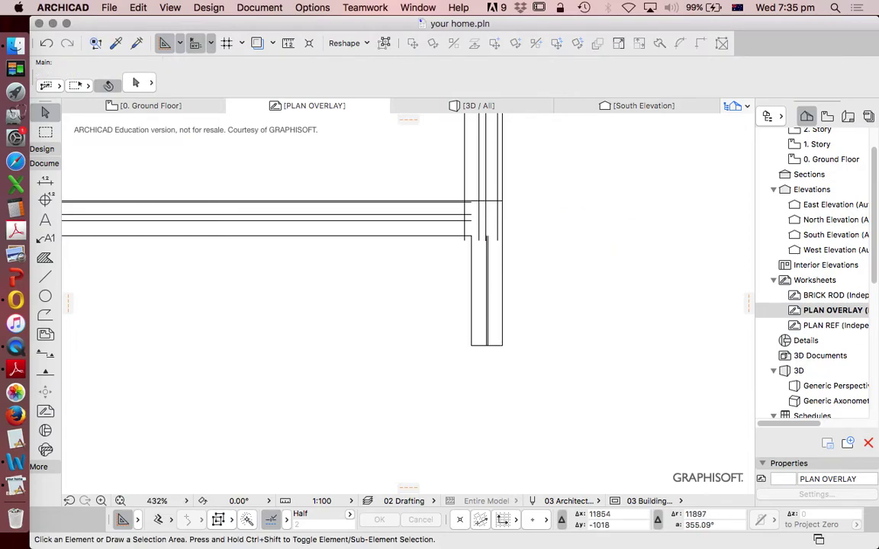
Step: Compare the wall stub corner and its linework with the trace reference to see how the wall layers should meet
{"action": "left_click", "coordinate": [257, 43]}
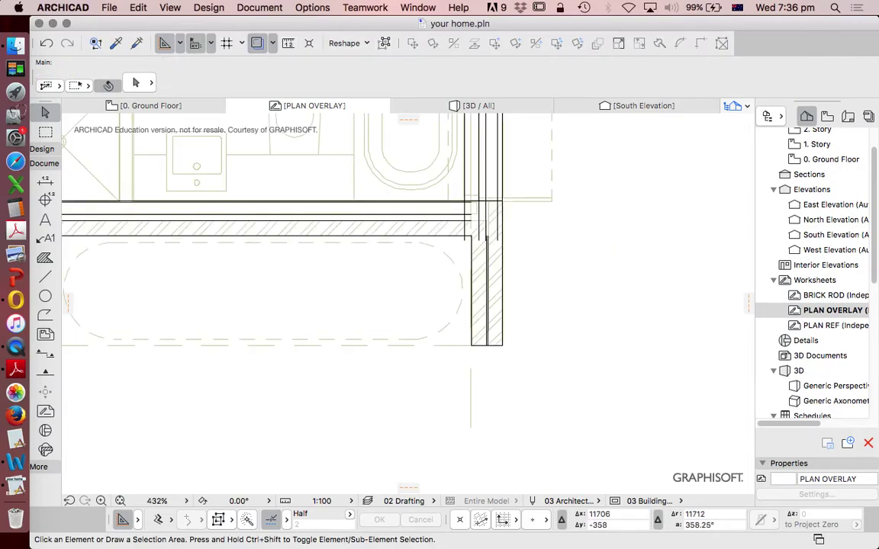
{"action": "scroll", "coordinate": [477, 186], "scroll_direction": "up", "scroll_amount": 5}
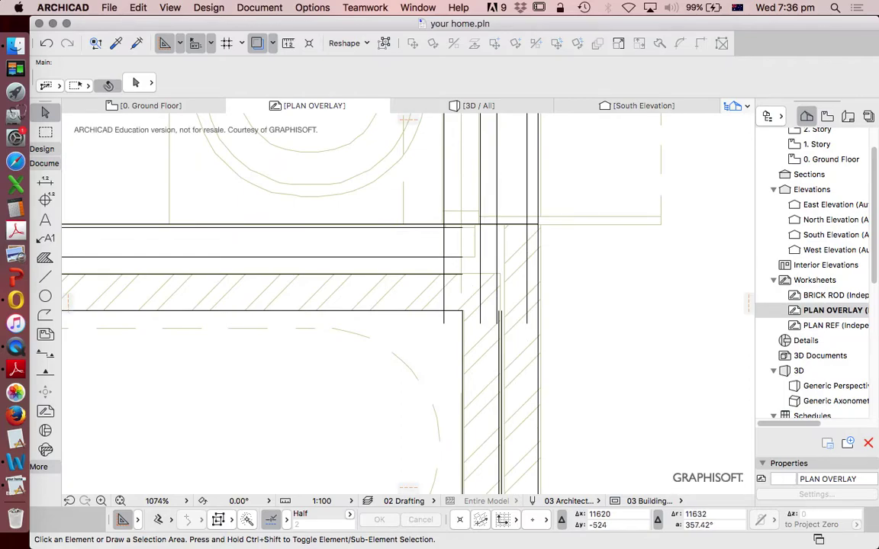
{"action": "scroll", "coordinate": [452, 241], "scroll_direction": "down", "scroll_amount": 6}
{"action": "scroll", "coordinate": [453, 242], "scroll_direction": "up", "scroll_amount": 1}
{"action": "scroll", "coordinate": [452, 241], "scroll_direction": "down", "scroll_amount": 1}
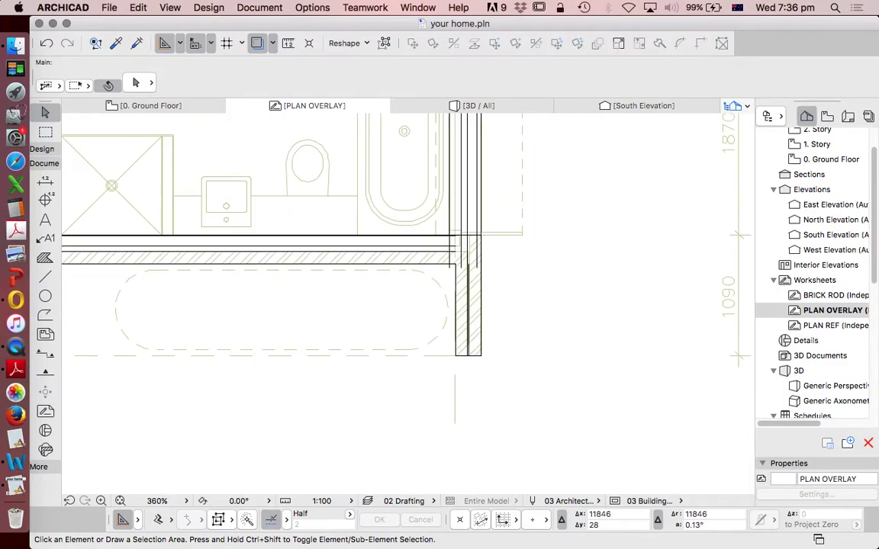
{"action": "scroll", "coordinate": [452, 242], "scroll_direction": "down", "scroll_amount": 5}
{"action": "scroll", "coordinate": [473, 259], "scroll_direction": "up", "scroll_amount": 9}
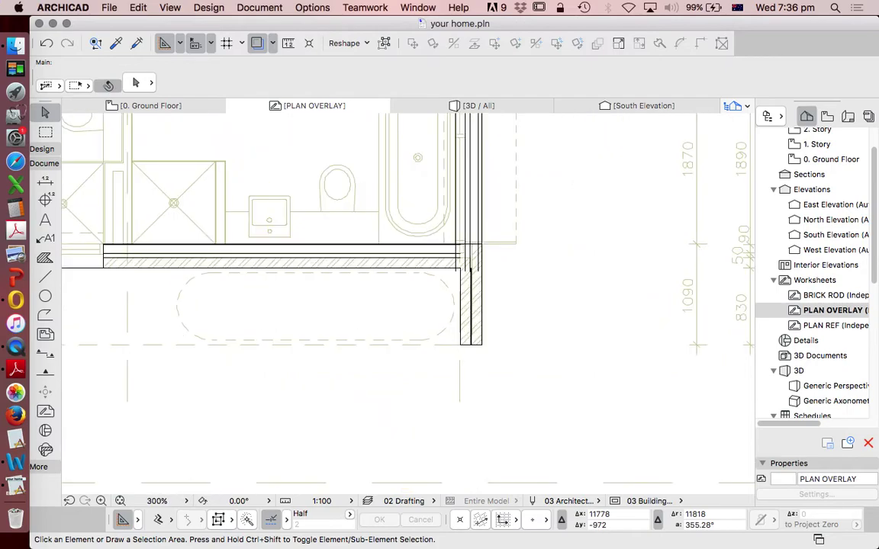
{"action": "key", "text": "alt+F2"}
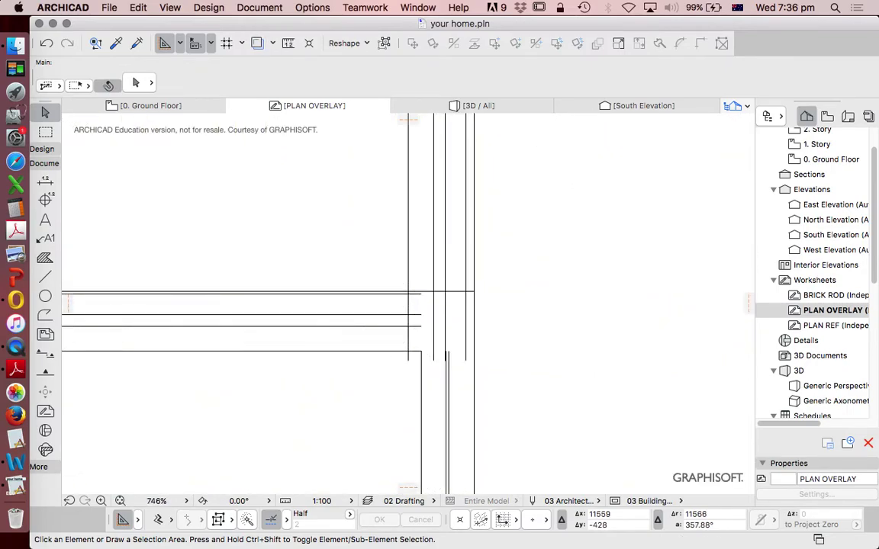
{"action": "left_click", "coordinate": [409, 248]}
{"action": "left_click", "coordinate": [409, 248]}
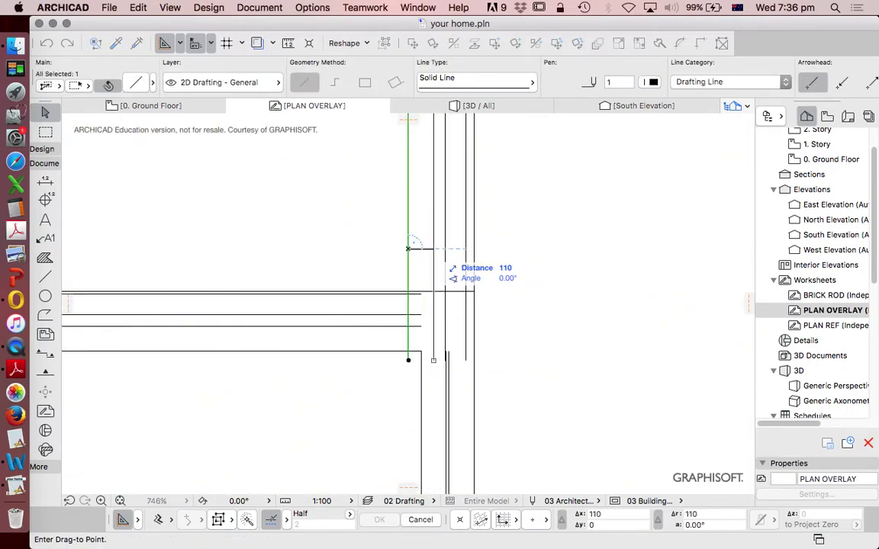
{"action": "key", "text": "Escape"}
{"action": "key", "text": "Escape"}
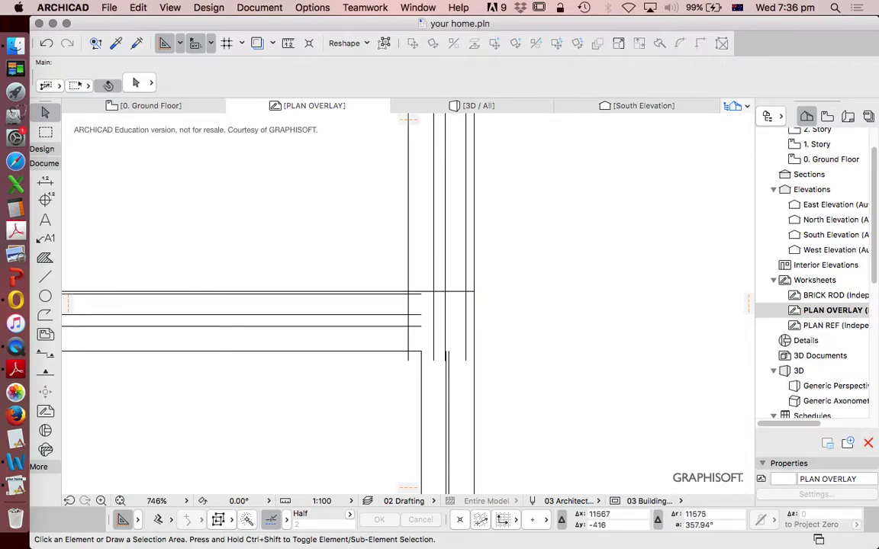
Step: Extend the horizontal line on the frame's cavity side to the second vertical line and trim that vertical line to close the corner
{"action": "scroll", "coordinate": [420, 291], "scroll_direction": "up", "scroll_amount": 5}
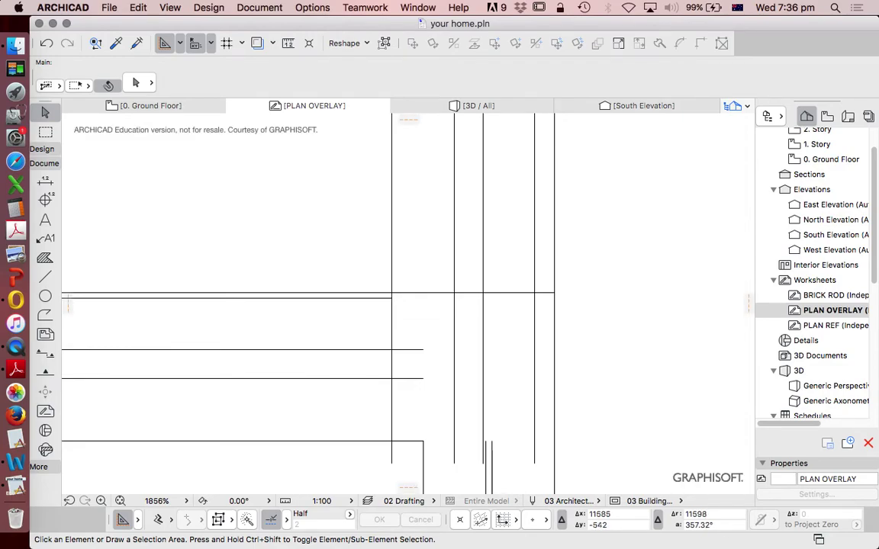
{"action": "scroll", "coordinate": [393, 294], "scroll_direction": "down", "scroll_amount": 2}
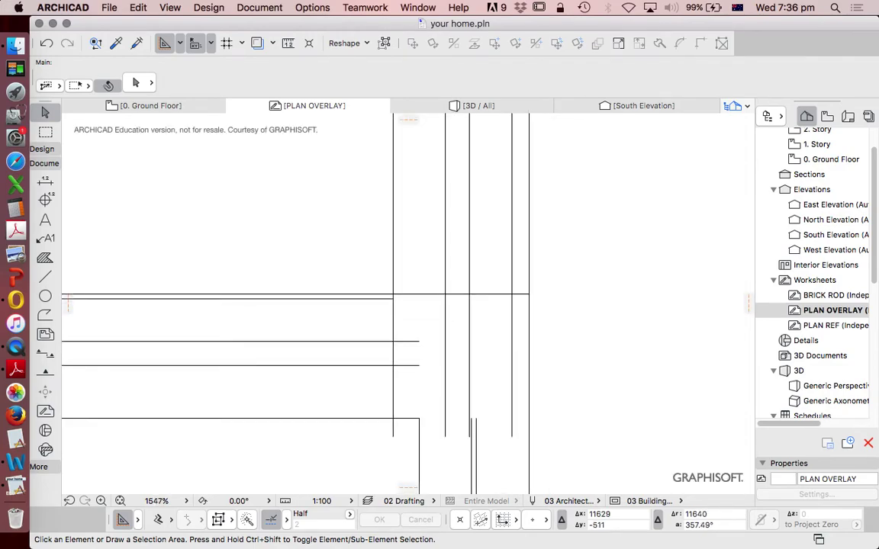
{"action": "left_click", "coordinate": [418, 341]}
{"action": "left_click", "coordinate": [418, 341]}
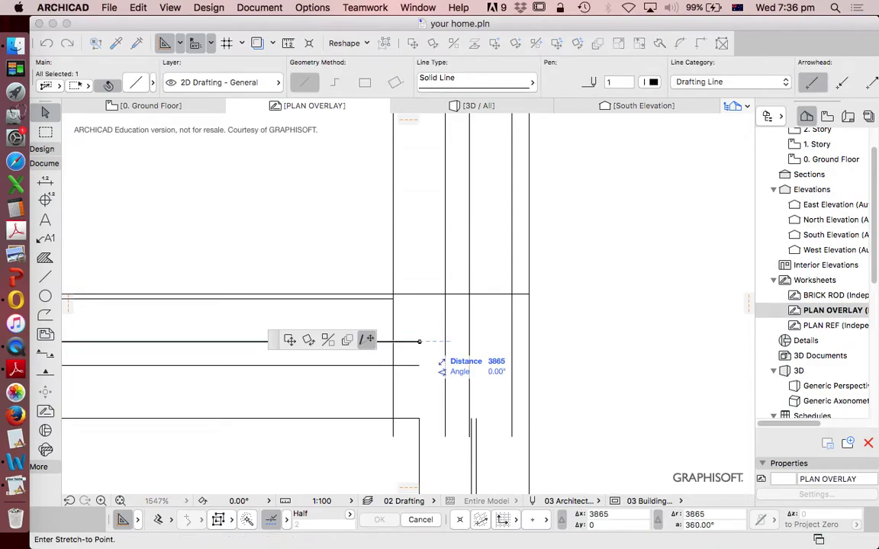
{"action": "left_click", "coordinate": [445, 341]}
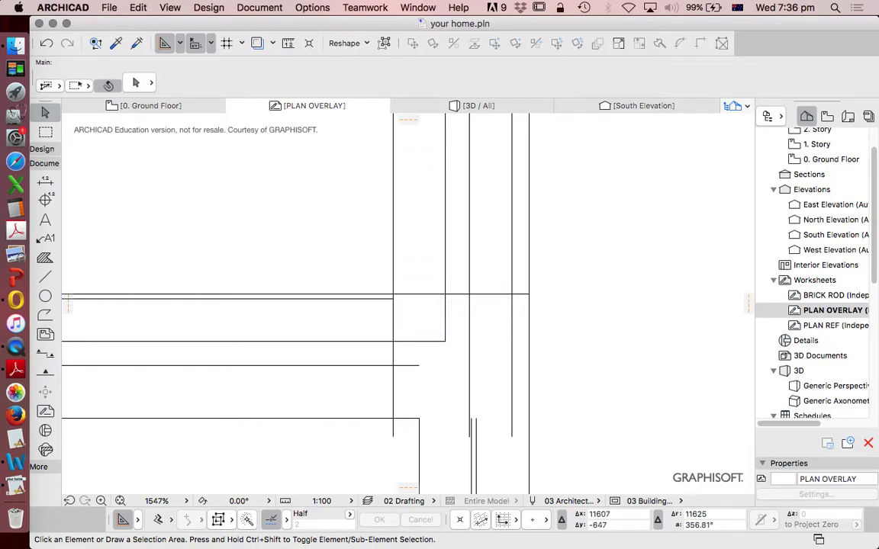
Step: Trim the innermost vertical line at its corner with the horizontal frame line and delete the leftover segment below
{"action": "scroll", "coordinate": [413, 360], "scroll_direction": "down", "scroll_amount": 3}
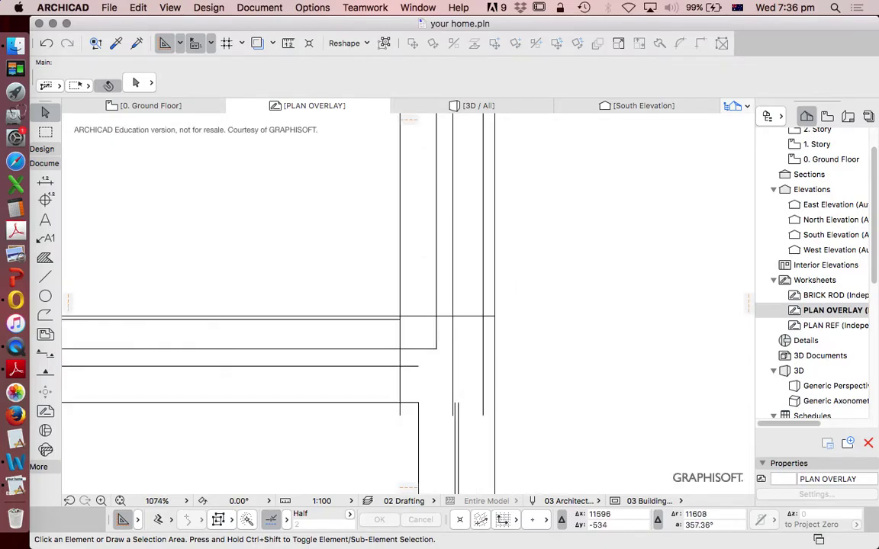
{"action": "left_click", "coordinate": [400, 373]}
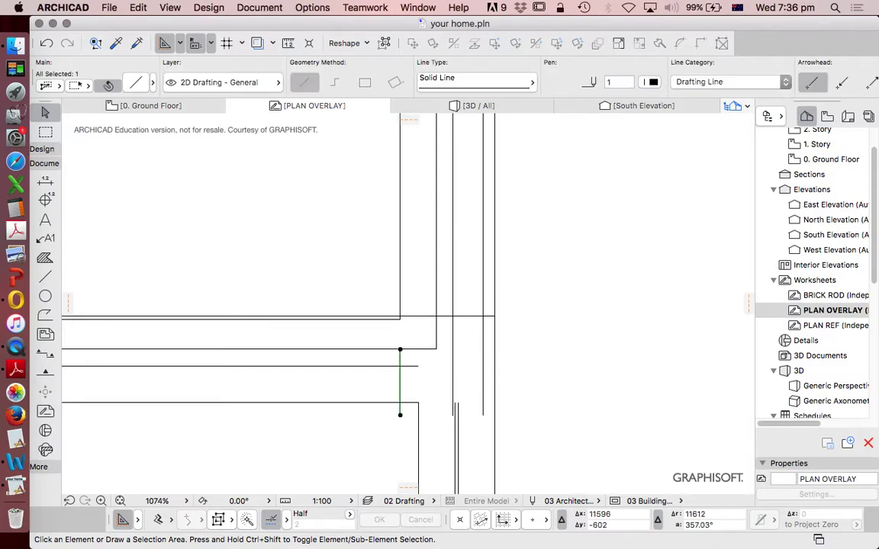
{"action": "key", "text": "Delete"}
Step: Join the upper horizontal brick line with the nearest inner vertical line of the wall stub into a corner
{"action": "scroll", "coordinate": [427, 319], "scroll_direction": "down", "scroll_amount": 1}
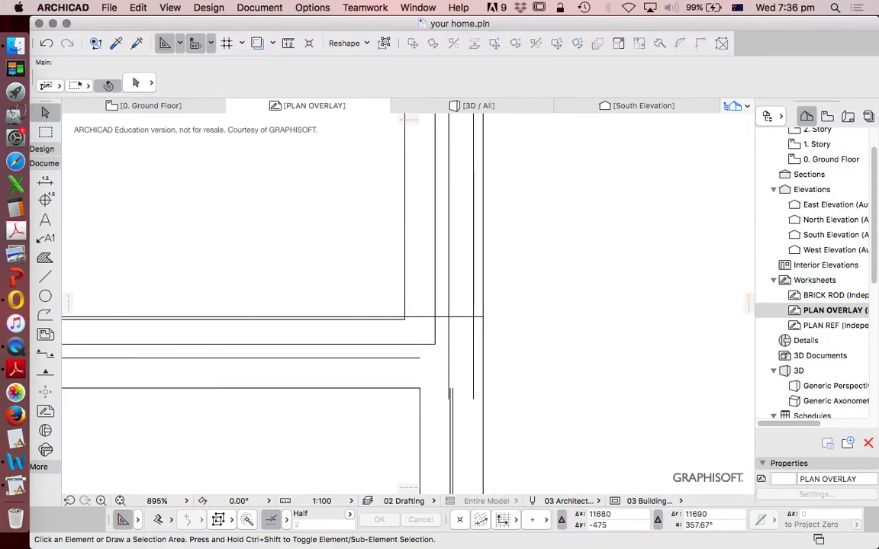
{"action": "scroll", "coordinate": [450, 392], "scroll_direction": "up", "scroll_amount": 2}
{"action": "left_click", "coordinate": [451, 393]}
{"action": "key", "text": "Escape"}
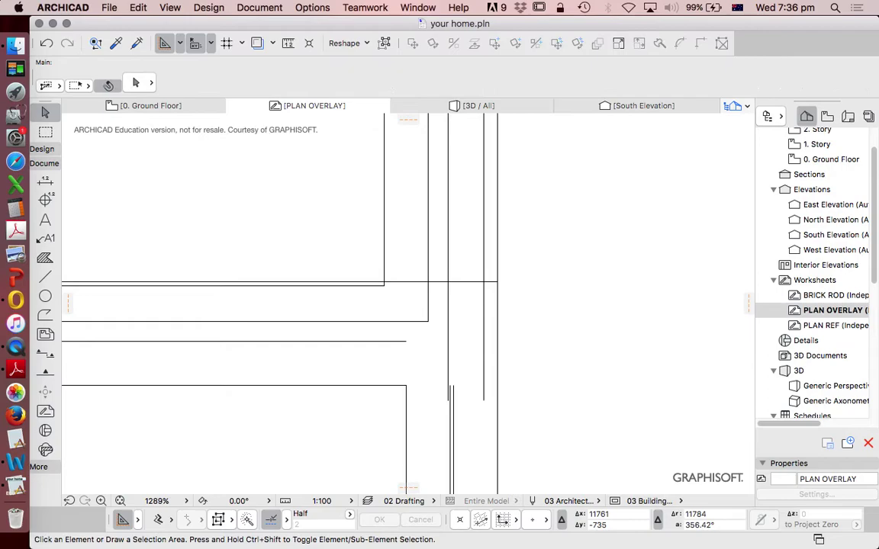
{"action": "scroll", "coordinate": [446, 403], "scroll_direction": "up", "scroll_amount": 3}
{"action": "left_click", "coordinate": [452, 378]}
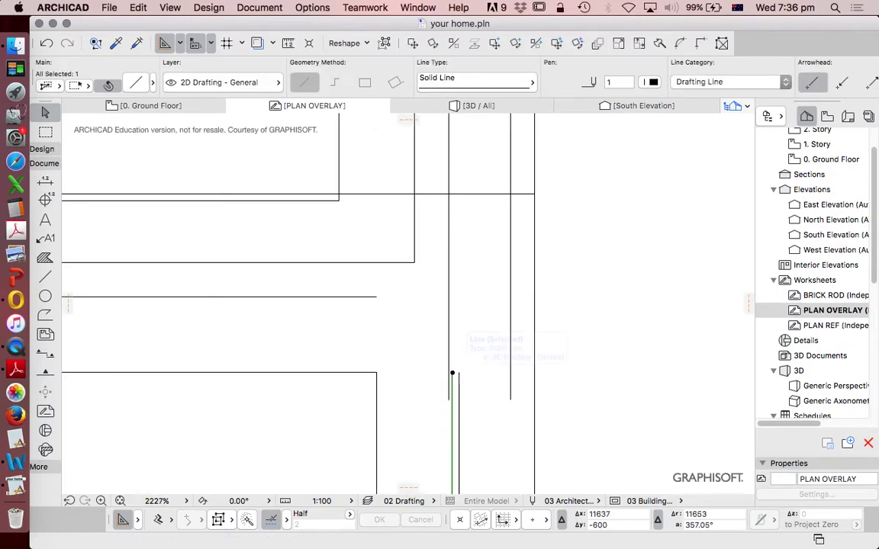
{"action": "left_click", "coordinate": [374, 297], "text": "shift"}
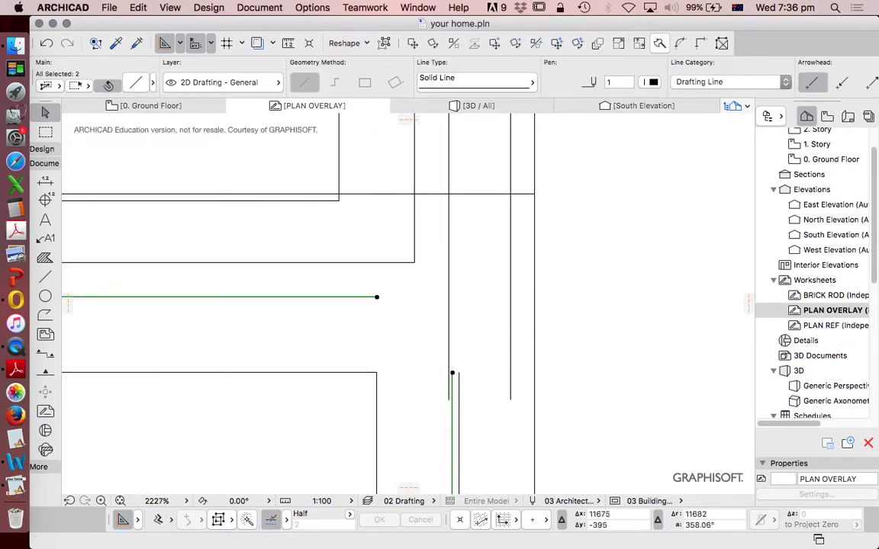
{"action": "left_click", "coordinate": [700, 43]}
{"action": "key", "text": "Escape"}
Step: Stretch the lower end of the third vertical wall line 149 at 90° so it ends on the horizontal brick line
{"action": "left_click", "coordinate": [449, 399]}
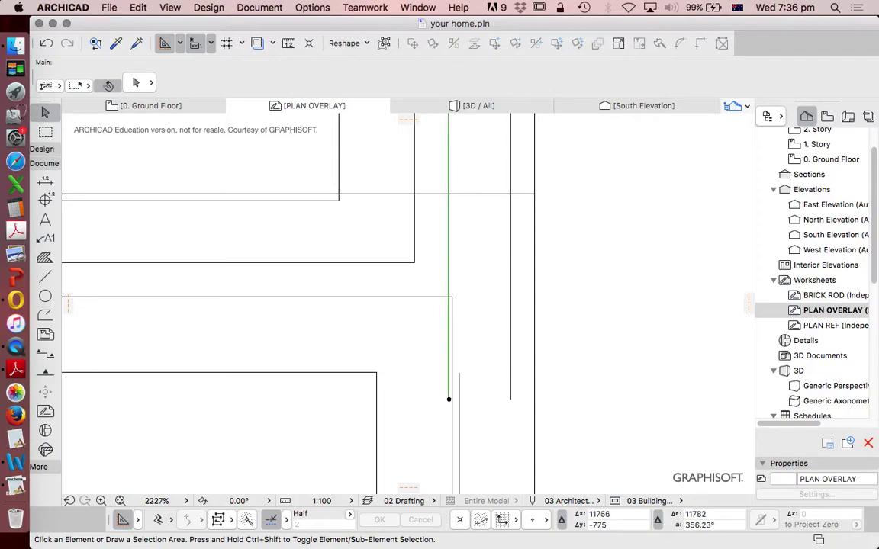
{"action": "left_click", "coordinate": [448, 399]}
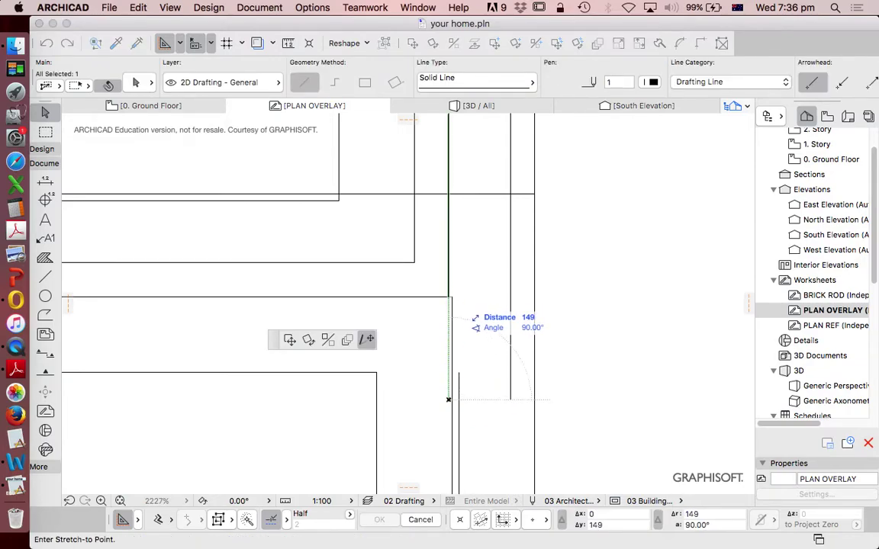
{"action": "left_click", "coordinate": [448, 297]}
{"action": "scroll", "coordinate": [442, 288], "scroll_direction": "down", "scroll_amount": 5}
{"action": "scroll", "coordinate": [458, 263], "scroll_direction": "up", "scroll_amount": 2}
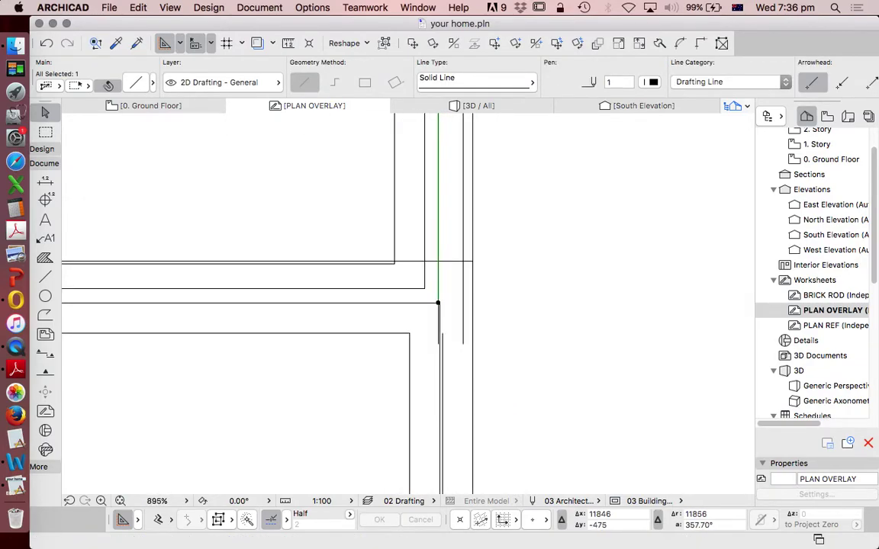
{"action": "key", "text": "Escape"}
{"action": "left_click", "coordinate": [442, 333]}
{"action": "left_click", "coordinate": [442, 334]}
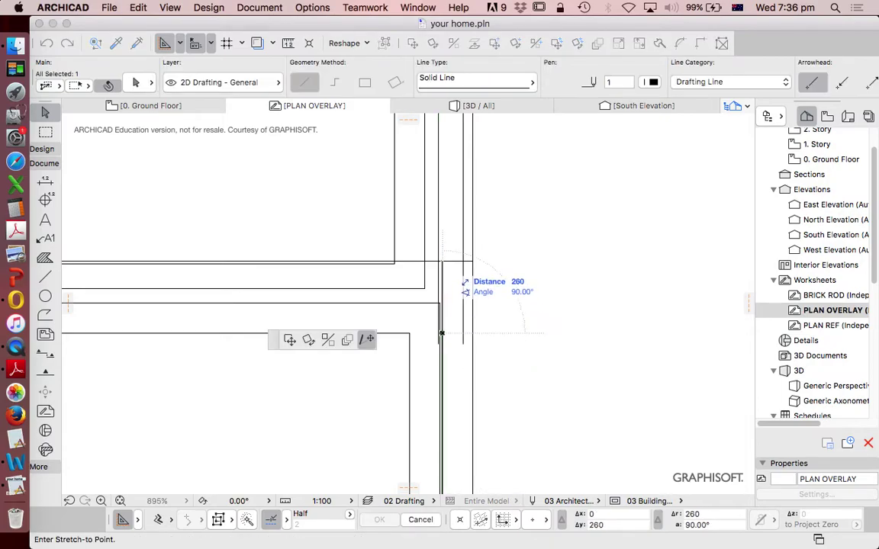
{"action": "key", "text": "Escape"}
Step: Stretch the stub's outer cavity line up to the topmost horizontal wall line, using the trace reference as a guide
{"action": "left_click", "coordinate": [257, 43]}
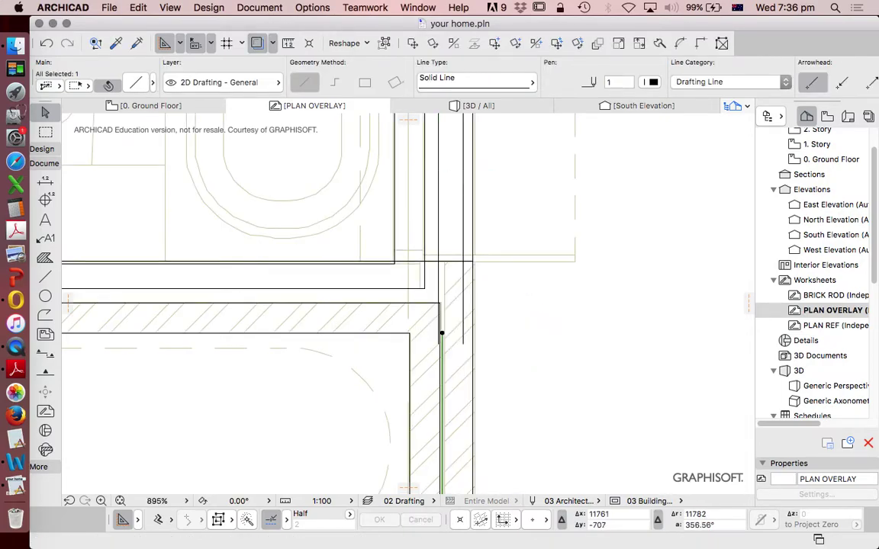
{"action": "key", "text": "Escape"}
{"action": "left_click", "coordinate": [441, 334]}
{"action": "left_click", "coordinate": [441, 333]}
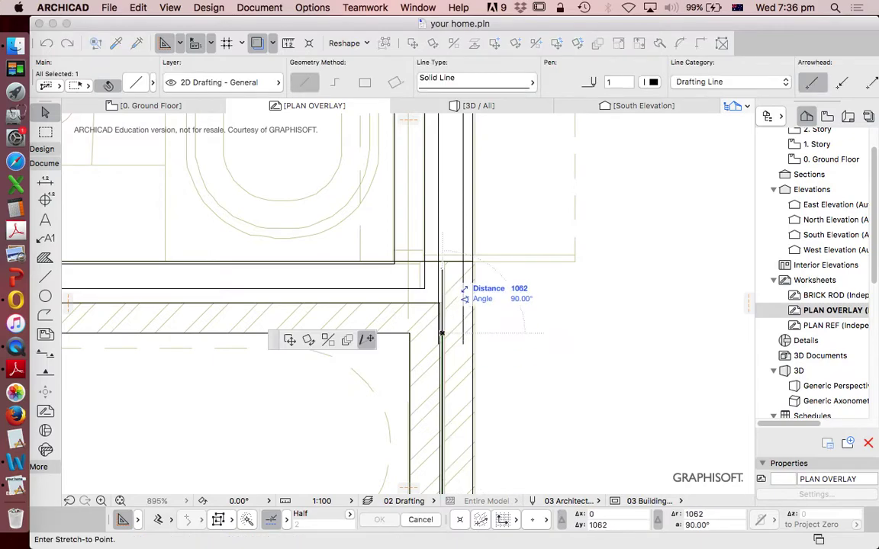
{"action": "left_click", "coordinate": [441, 333]}
{"action": "key", "text": "Escape"}
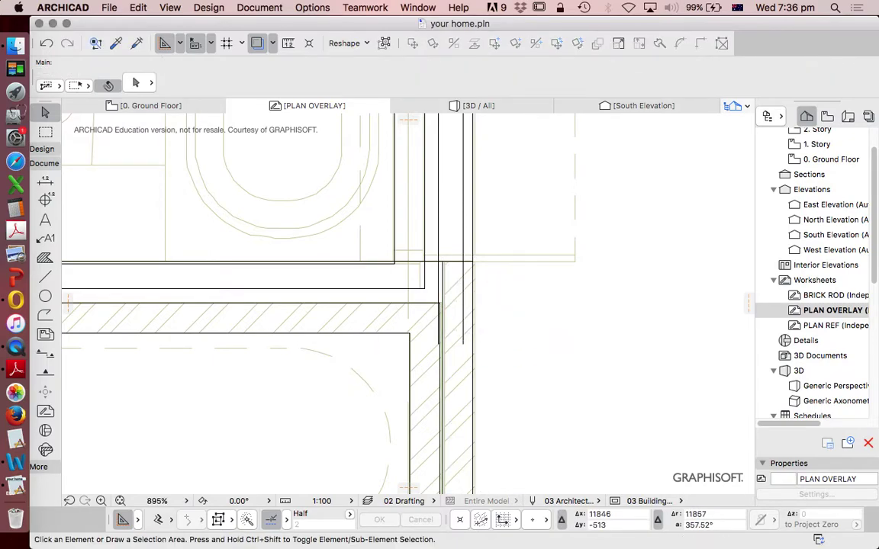
Step: Trim the vertical line beside the outer wall face at the topmost horizontal line, delete the leftover piece, and hide the trace reference
{"action": "left_click", "coordinate": [462, 310]}
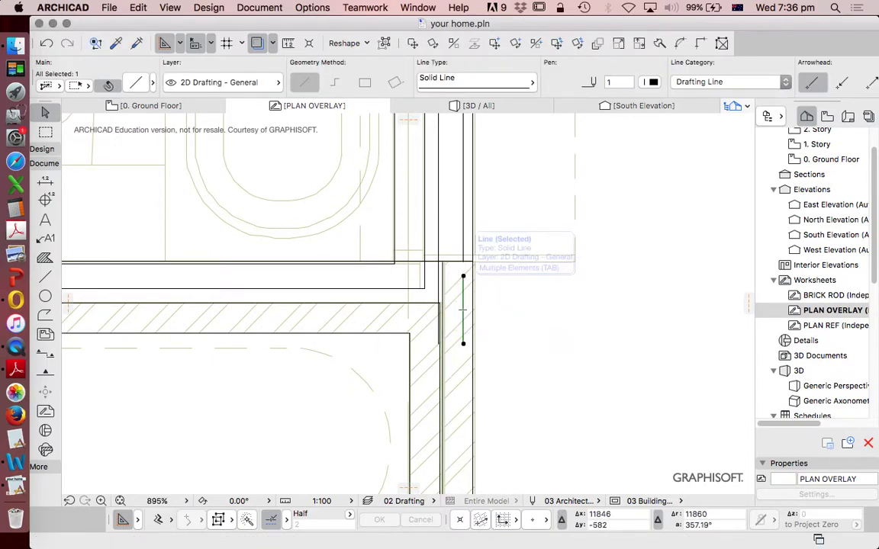
{"action": "key", "text": "Escape"}
{"action": "scroll", "coordinate": [436, 276], "scroll_direction": "up", "scroll_amount": 3}
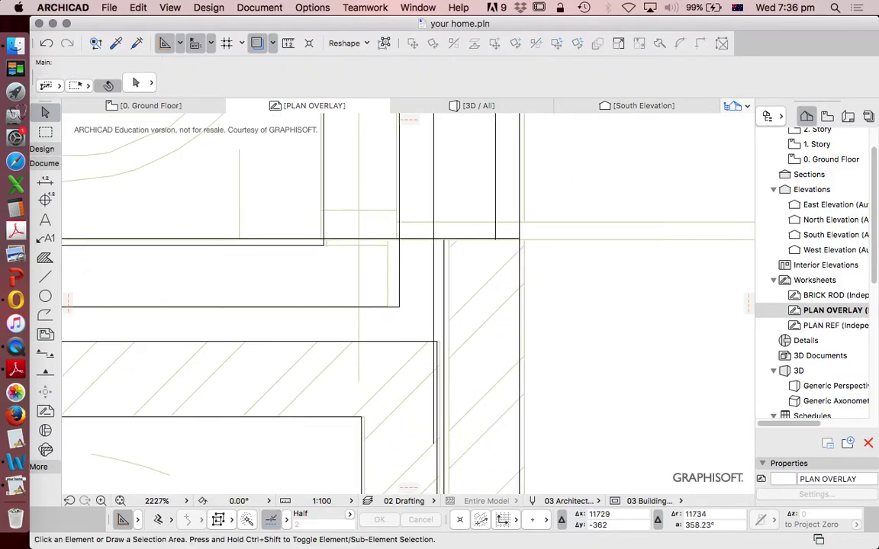
{"action": "left_click", "coordinate": [257, 43]}
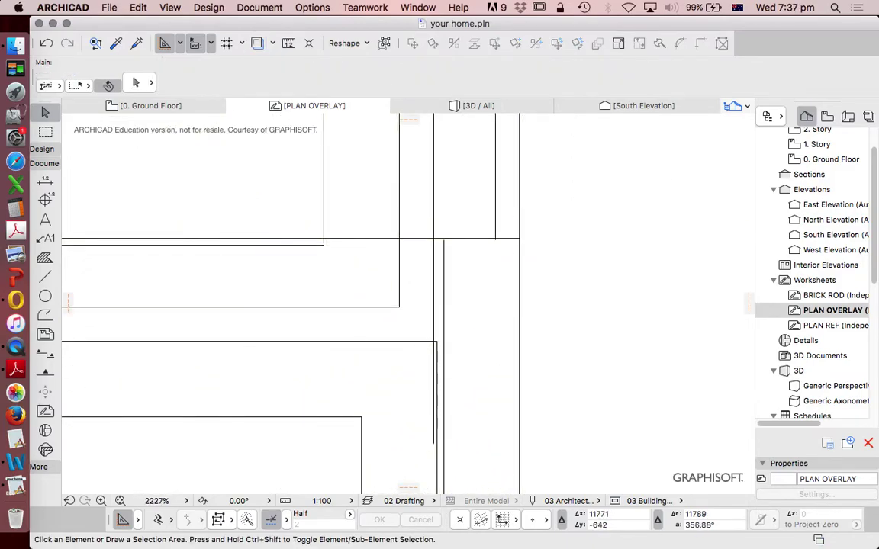
Step: Snap the stub's cavity line exactly onto the topmost horizontal line and trim away the adjacent vertical line's remainder below it
{"action": "left_click", "coordinate": [443, 241]}
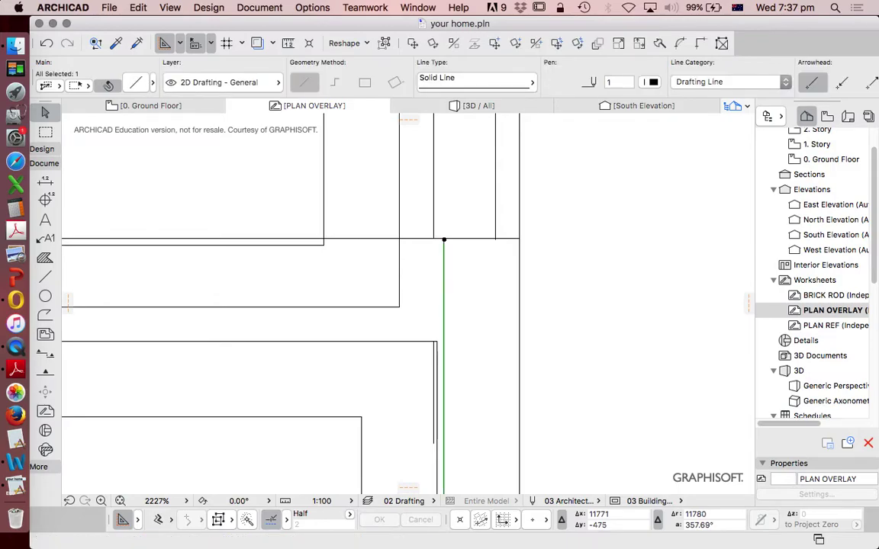
{"action": "left_click", "coordinate": [443, 239]}
{"action": "key", "text": "Escape"}
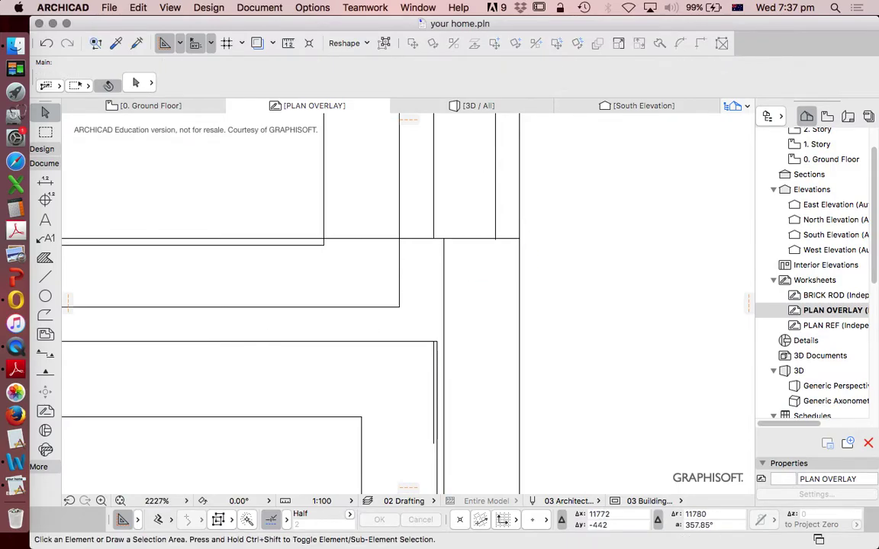
{"action": "key", "text": "Delete"}
Step: Trim the vertical wall lines between the jamb line and the finished corner to open the wall, leaving only the outermost line
{"action": "scroll", "coordinate": [390, 357], "scroll_direction": "down", "scroll_amount": 5}
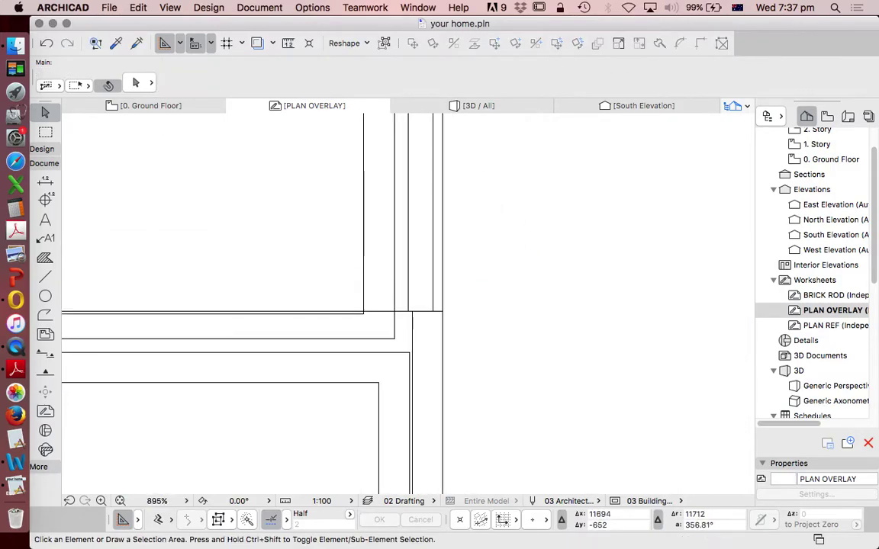
{"action": "scroll", "coordinate": [401, 315], "scroll_direction": "down", "scroll_amount": 1}
{"action": "scroll", "coordinate": [420, 341], "scroll_direction": "down", "scroll_amount": 10}
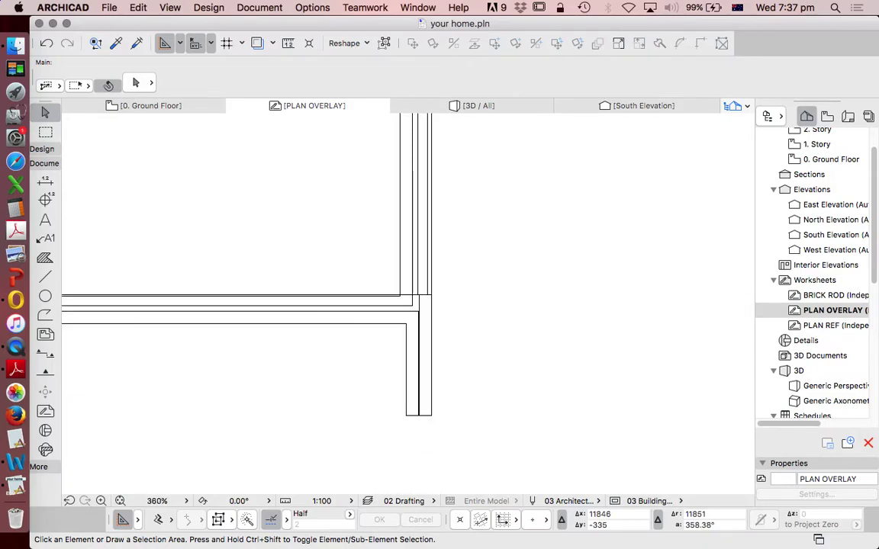
{"action": "scroll", "coordinate": [419, 261], "scroll_direction": "up", "scroll_amount": 5}
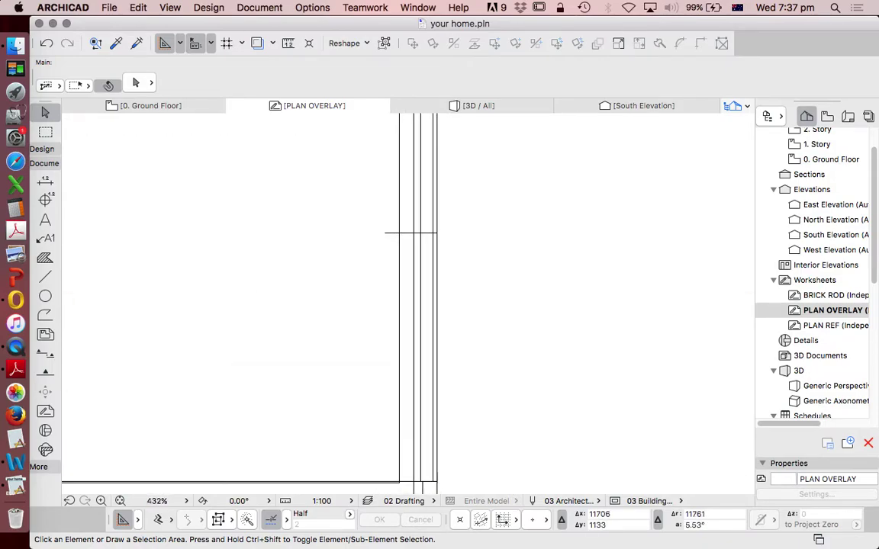
{"action": "left_click", "coordinate": [399, 314], "text": "super"}
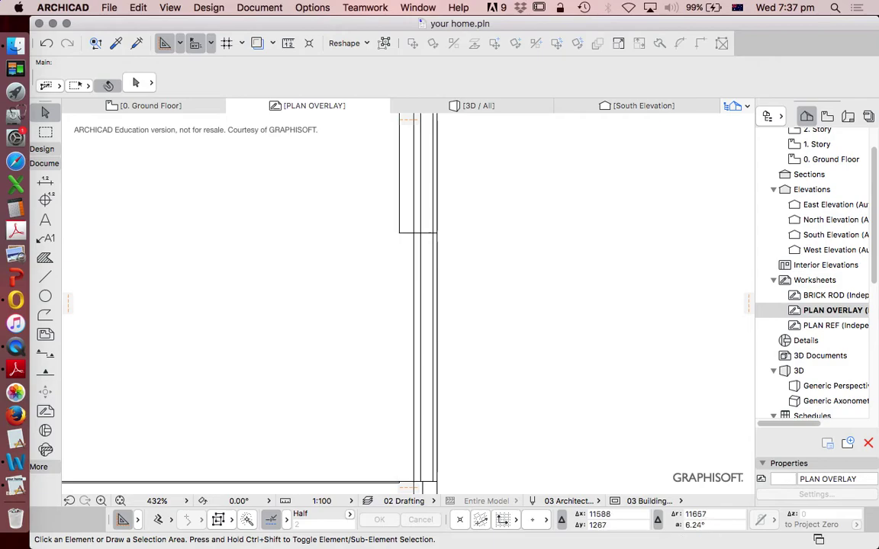
{"action": "left_click", "coordinate": [420, 314], "text": "super"}
{"action": "left_click", "coordinate": [413, 315], "text": "super"}
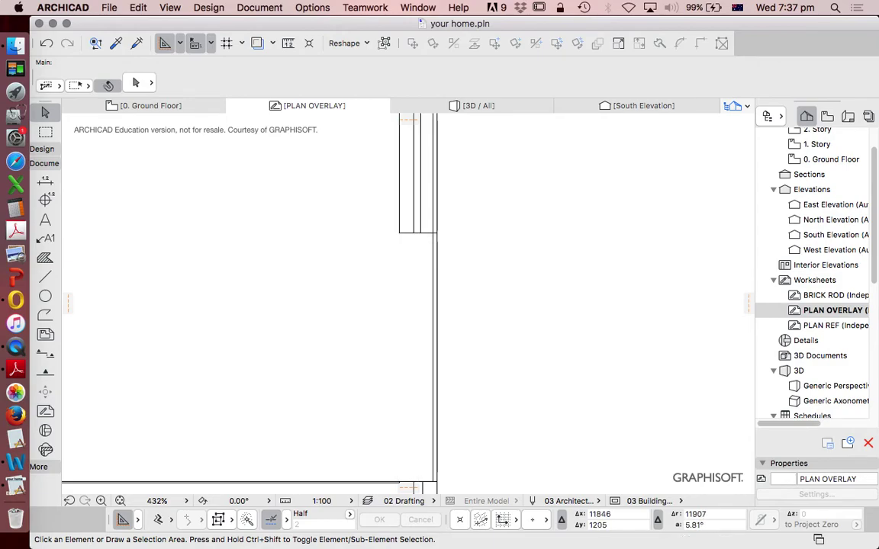
{"action": "scroll", "coordinate": [401, 282], "scroll_direction": "down", "scroll_amount": 8}
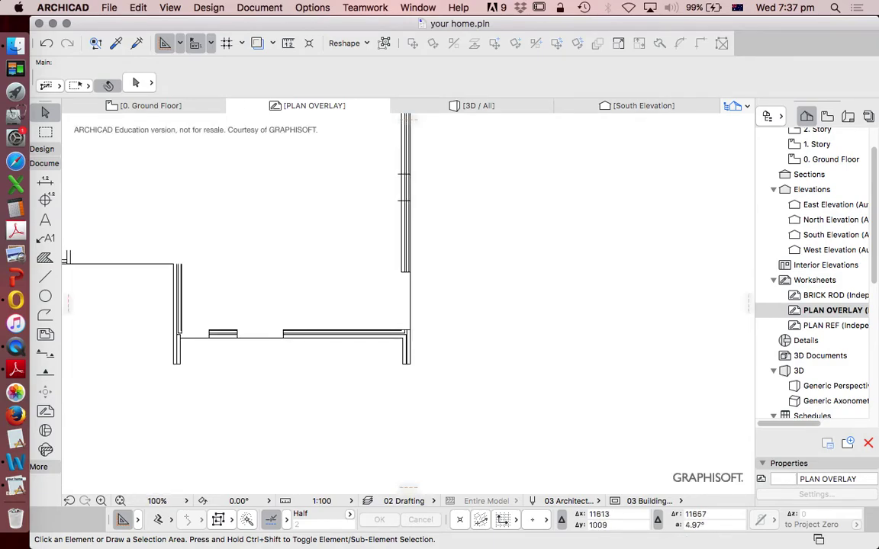
Step: Trim the overhanging jamb line ends and the vertical wall lines between the two jambs, leaving only the outermost line across the opening
{"action": "scroll", "coordinate": [393, 141], "scroll_direction": "up", "scroll_amount": 3}
{"action": "scroll", "coordinate": [407, 198], "scroll_direction": "up", "scroll_amount": 5}
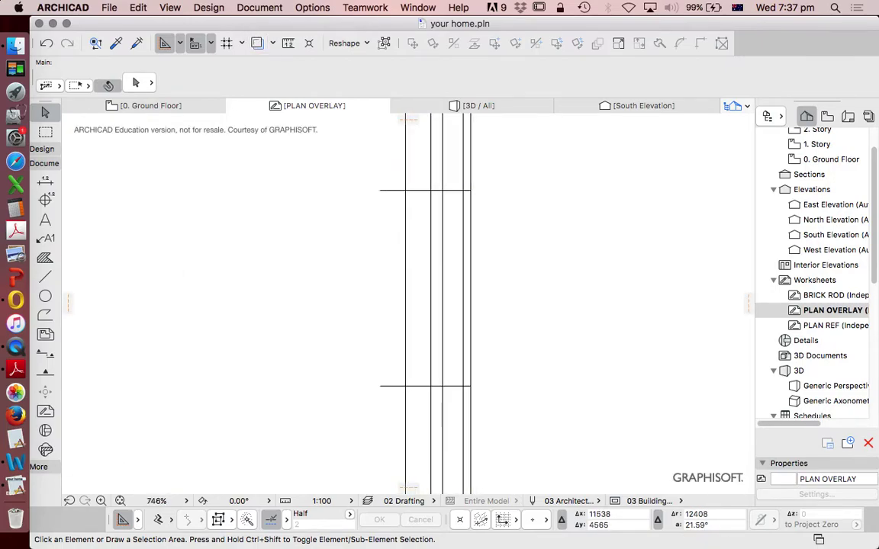
{"action": "left_click", "coordinate": [393, 190]}
{"action": "key", "text": "Escape"}
{"action": "left_click", "coordinate": [394, 190], "text": "super"}
{"action": "left_click", "coordinate": [405, 290], "text": "super"}
{"action": "left_click", "coordinate": [430, 286], "text": "super"}
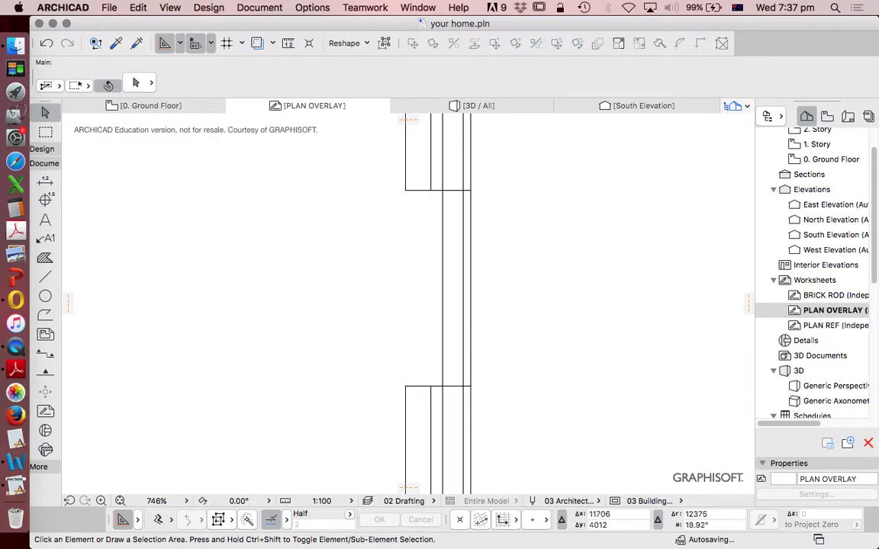
{"action": "left_click", "coordinate": [463, 288], "text": "super"}
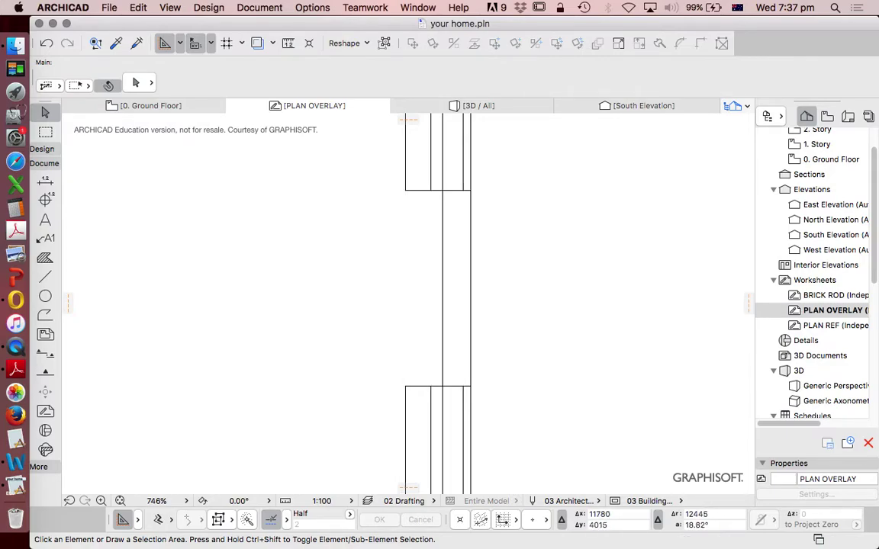
Step: Stretch the topmost horizontal wall line at the upper wall junction to the first vertical line beyond its end, checking against the trace reference
{"action": "scroll", "coordinate": [418, 297], "scroll_direction": "down", "scroll_amount": 5}
{"action": "scroll", "coordinate": [422, 341], "scroll_direction": "down", "scroll_amount": 2}
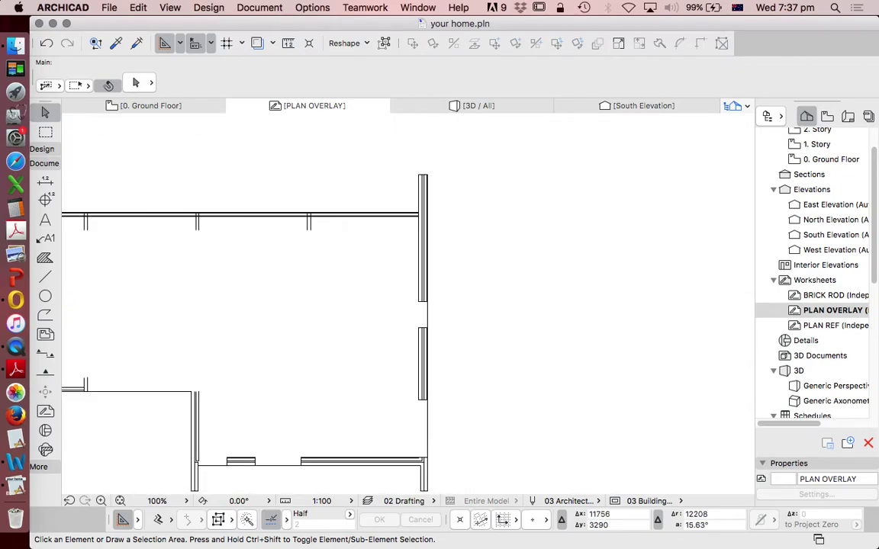
{"action": "scroll", "coordinate": [418, 200], "scroll_direction": "up", "scroll_amount": 5}
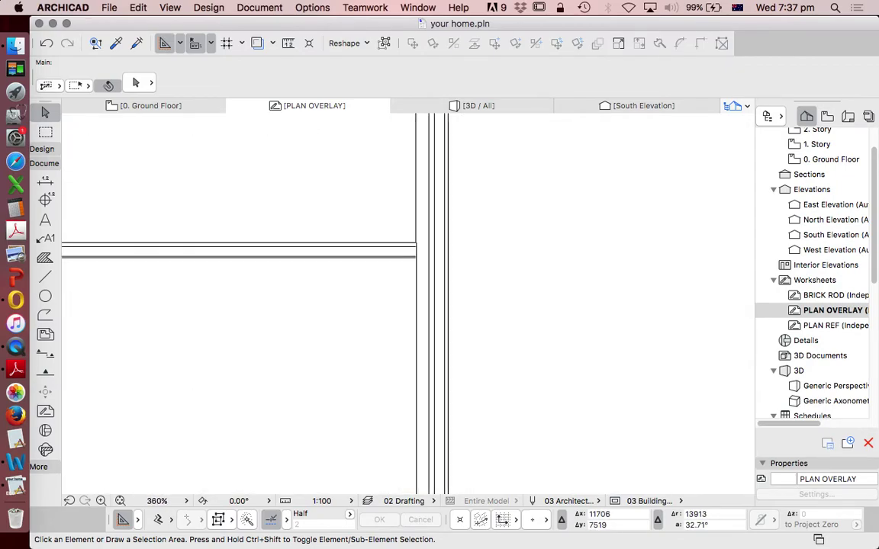
{"action": "scroll", "coordinate": [431, 236], "scroll_direction": "up", "scroll_amount": 1}
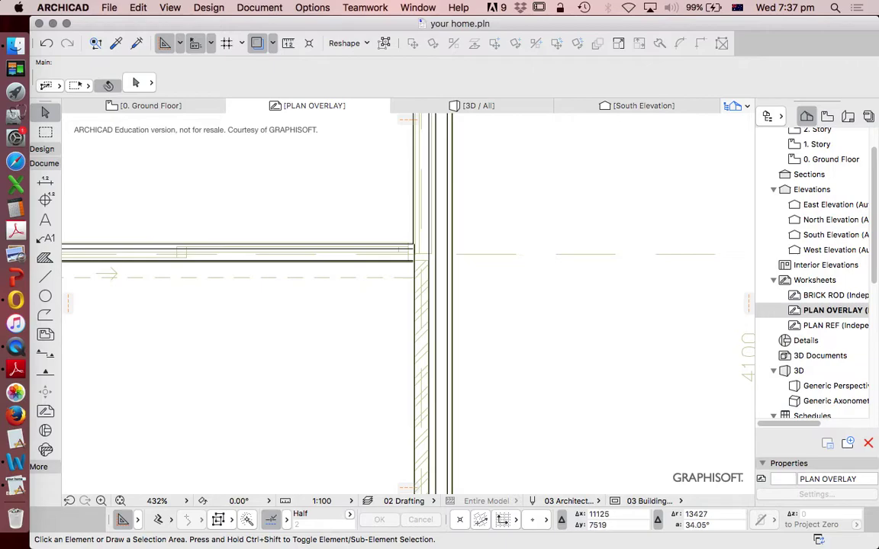
{"action": "scroll", "coordinate": [408, 237], "scroll_direction": "up", "scroll_amount": 3}
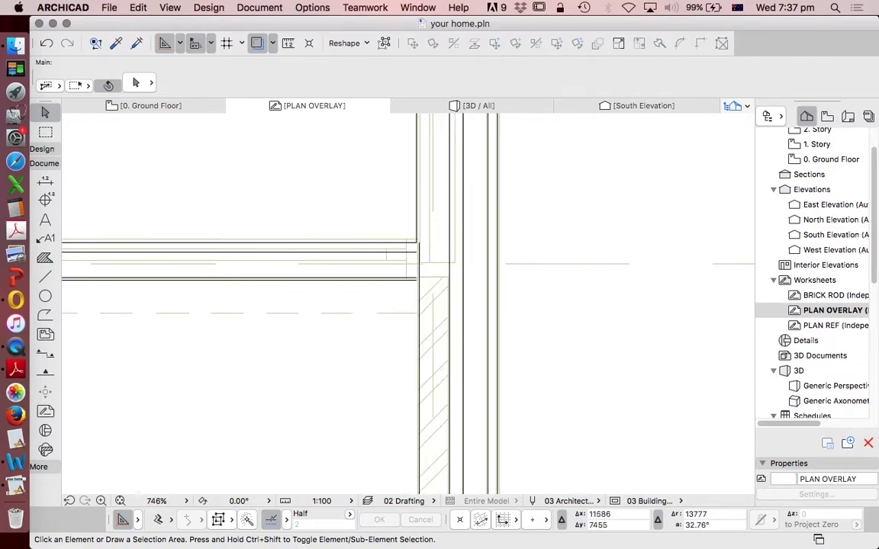
{"action": "scroll", "coordinate": [442, 251], "scroll_direction": "up", "scroll_amount": 3}
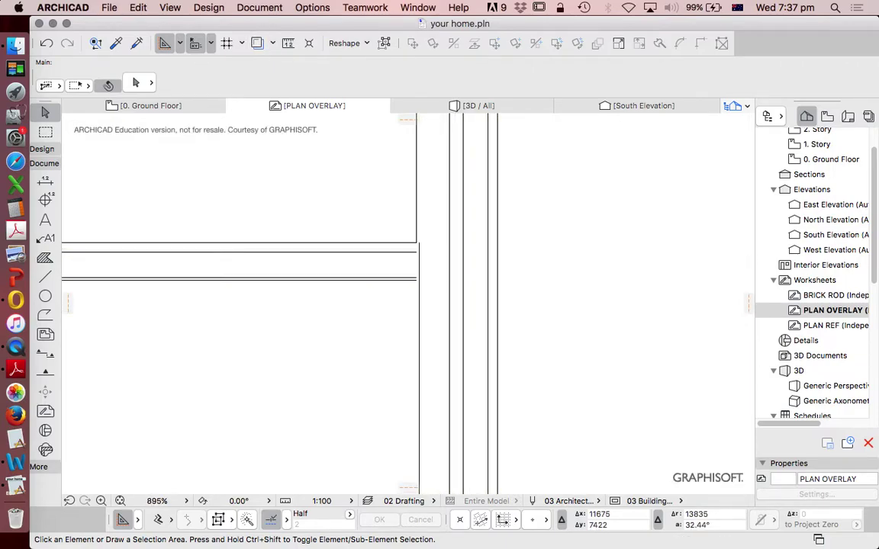
{"action": "left_click", "coordinate": [389, 238]}
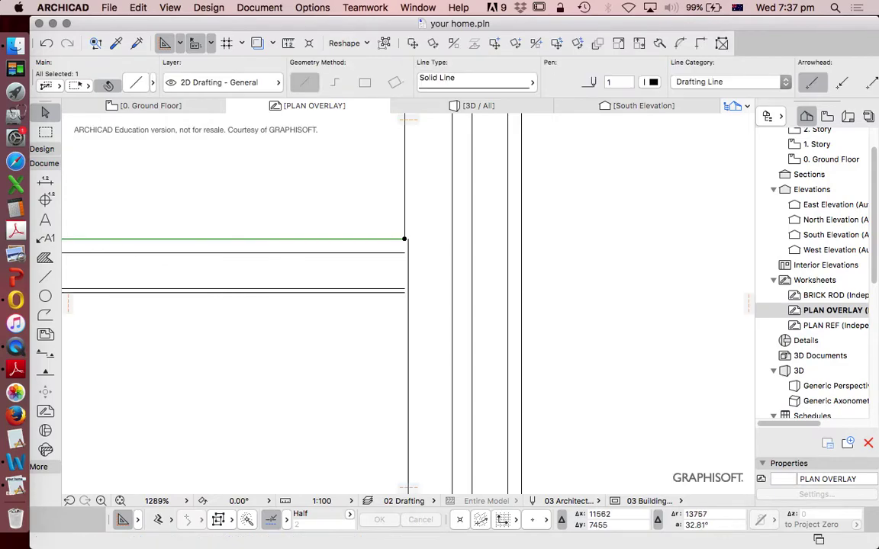
{"action": "left_click", "coordinate": [404, 239]}
{"action": "left_click", "coordinate": [452, 239]}
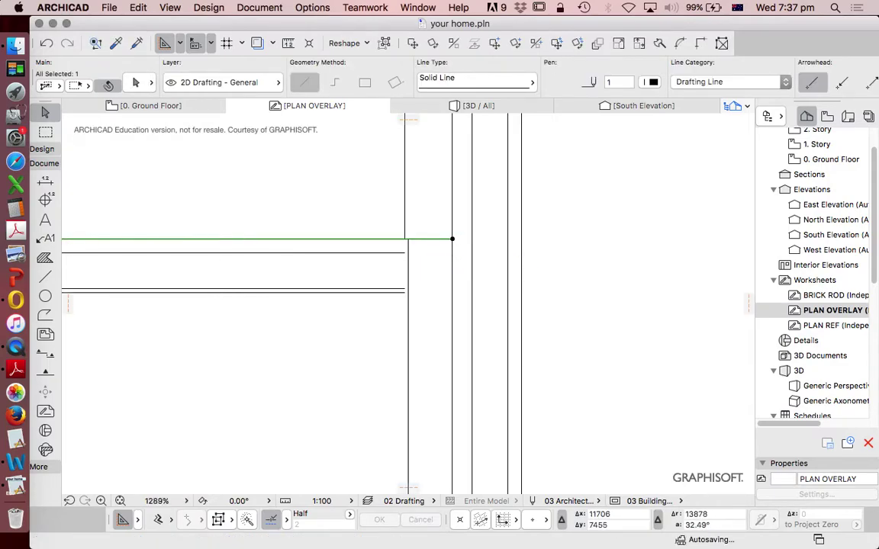
{"action": "key", "text": "Escape"}
Step: Shorten the inner vertical line below the junction to start at the lowest horizontal line, and compare the corner with the trace reference
{"action": "left_click", "coordinate": [408, 248]}
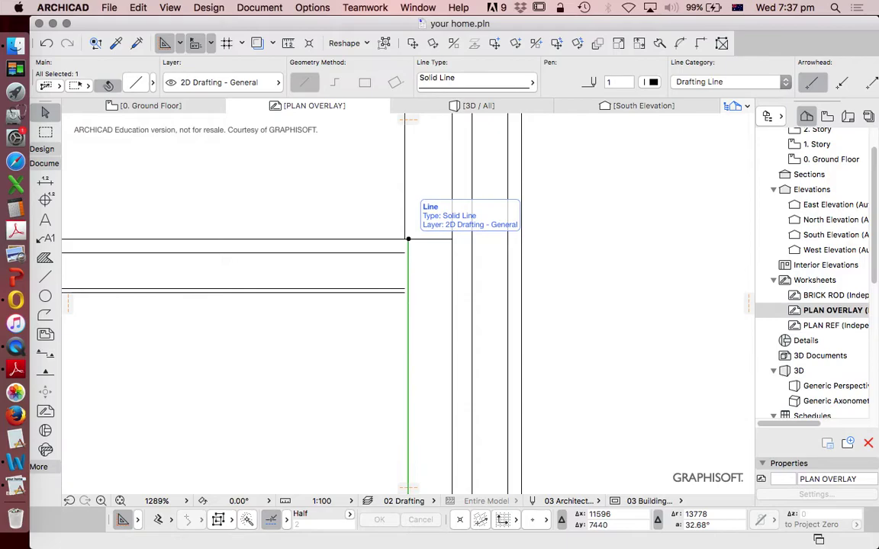
{"action": "left_click", "coordinate": [408, 239]}
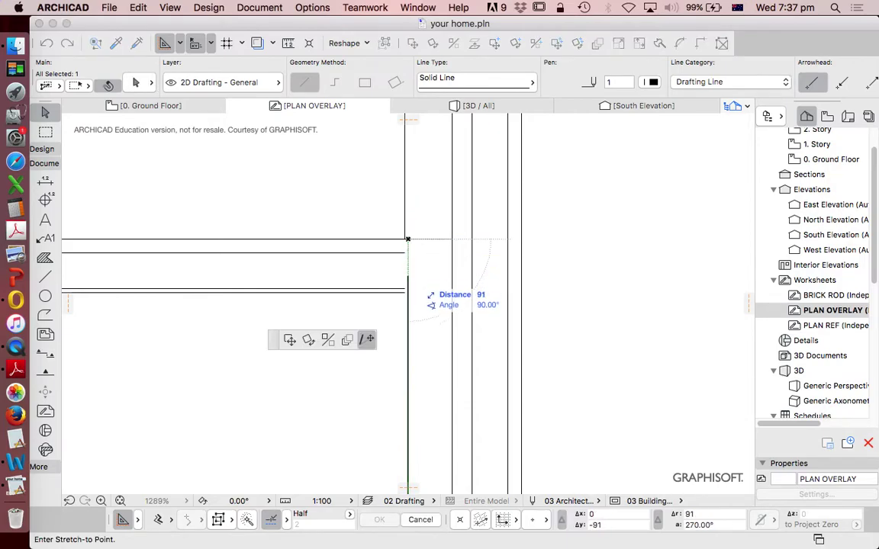
{"action": "left_click", "coordinate": [408, 292]}
{"action": "key", "text": "Escape"}
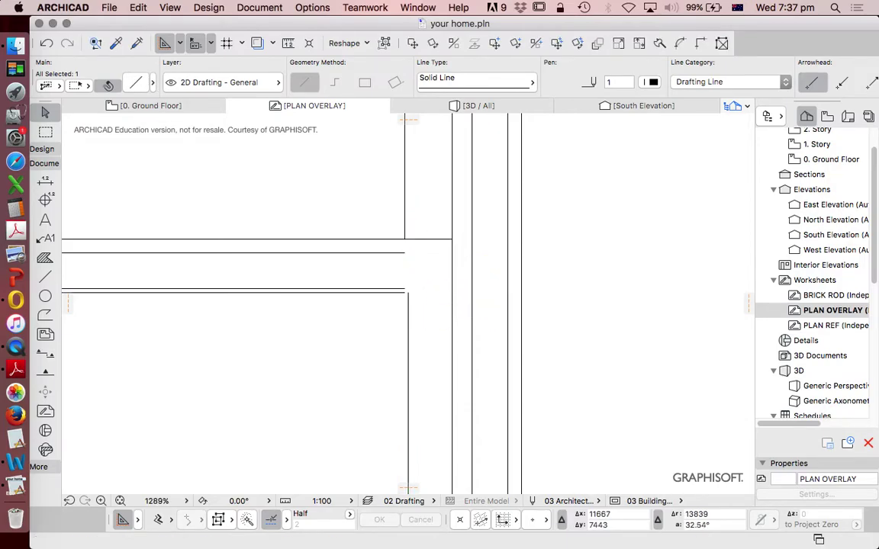
{"action": "left_click", "coordinate": [257, 43]}
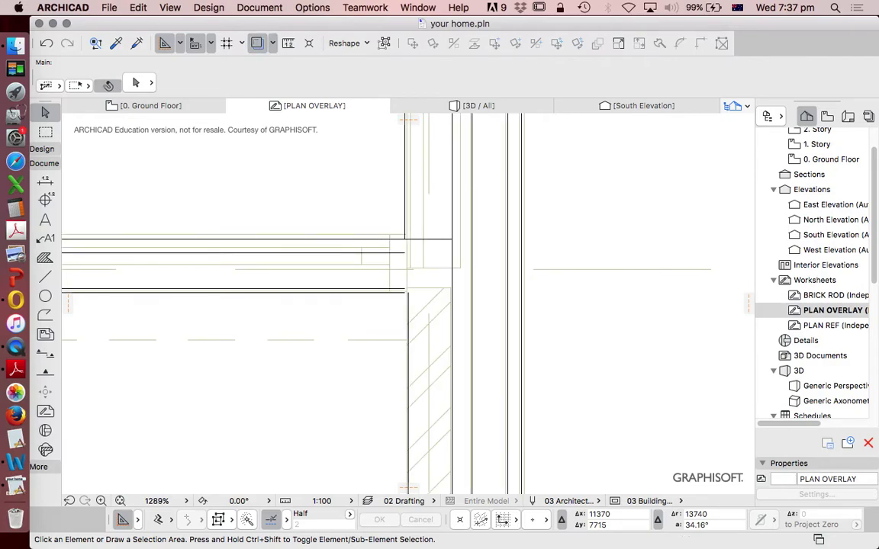
{"action": "scroll", "coordinate": [402, 306], "scroll_direction": "down", "scroll_amount": 7}
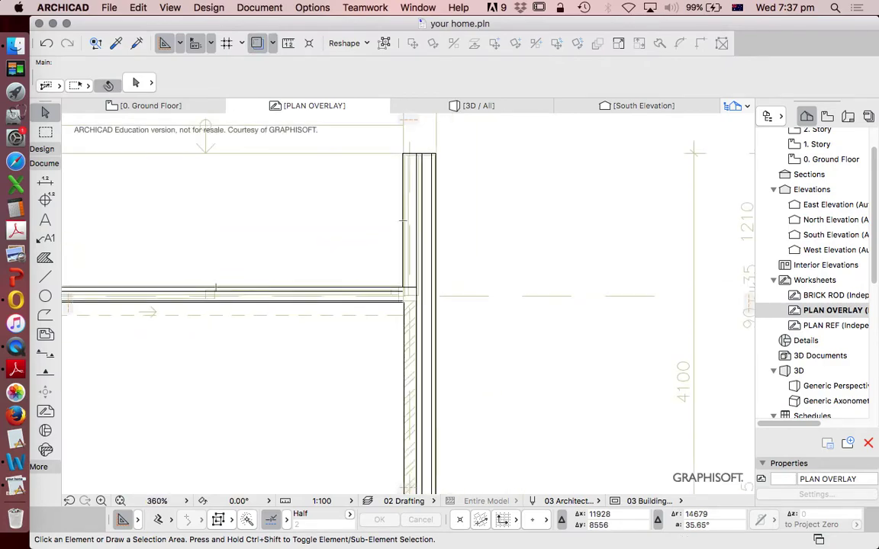
{"action": "scroll", "coordinate": [440, 166], "scroll_direction": "up", "scroll_amount": 3}
{"action": "left_click", "coordinate": [257, 43]}
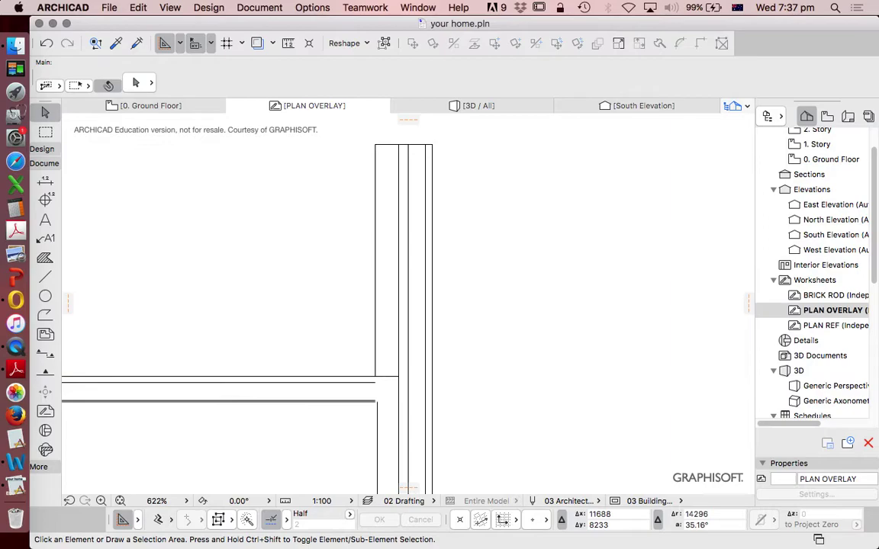
{"action": "left_click", "coordinate": [375, 209]}
{"action": "key", "text": "super+d"}
{"action": "left_click", "coordinate": [376, 209]}
{"action": "key", "text": "Escape"}
{"action": "key", "text": "Escape"}
Step: Copy the second vertical wall line from the room side 110 mm towards the inner face at 180°
{"action": "left_click", "coordinate": [398, 152]}
{"action": "key", "text": "super+d"}
{"action": "left_click", "coordinate": [556, 44]}
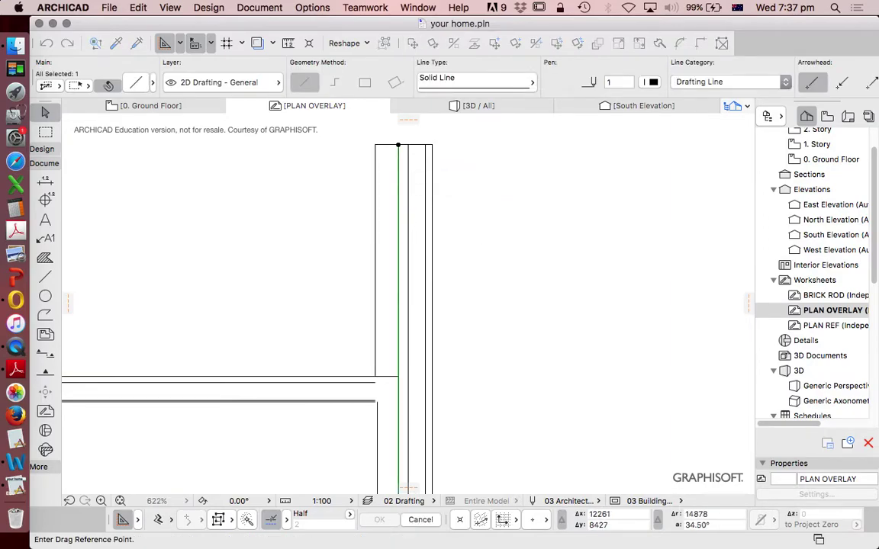
{"action": "left_click", "coordinate": [499, 209]}
{"action": "key", "text": "Tab"}
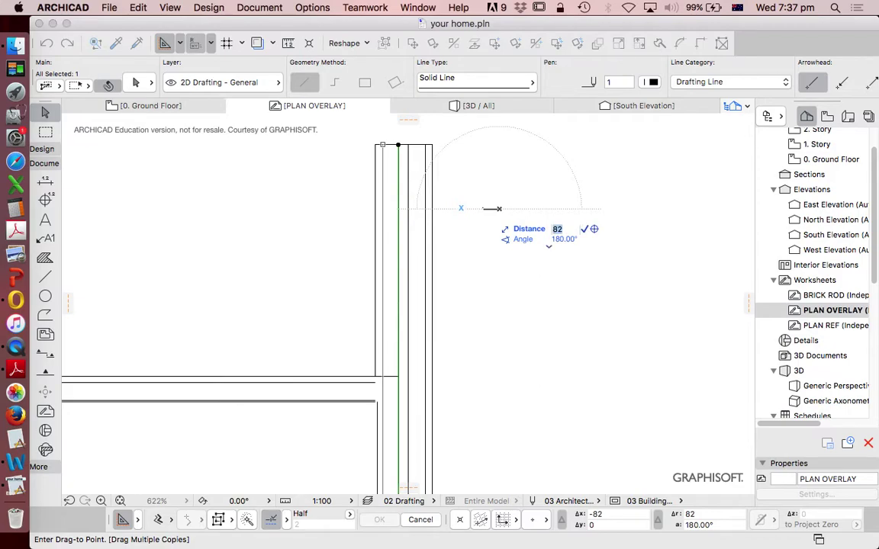
{"action": "key", "text": "Return"}
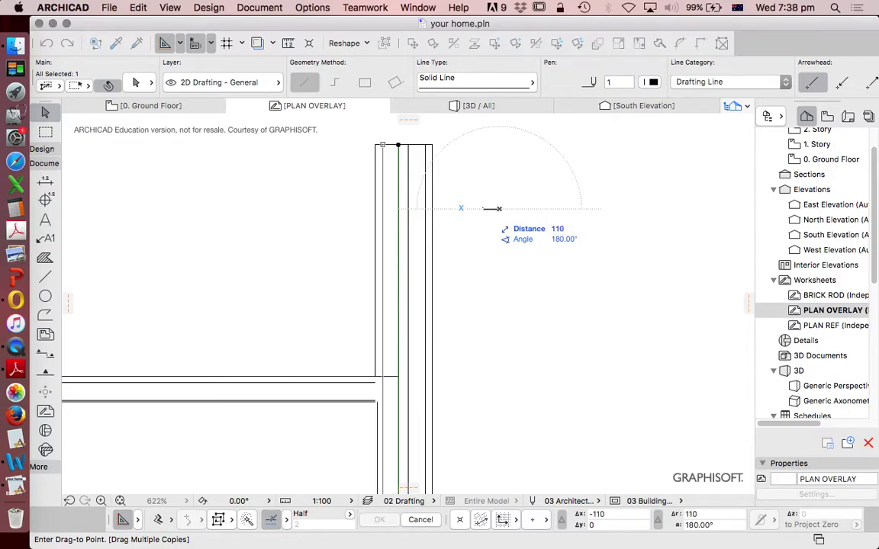
{"action": "key", "text": "Escape"}
Step: Shorten the copied vertical line so its lower end stops at the topmost horizontal wall line
{"action": "scroll", "coordinate": [443, 186], "scroll_direction": "down", "scroll_amount": 10}
{"action": "scroll", "coordinate": [441, 184], "scroll_direction": "down", "scroll_amount": 1}
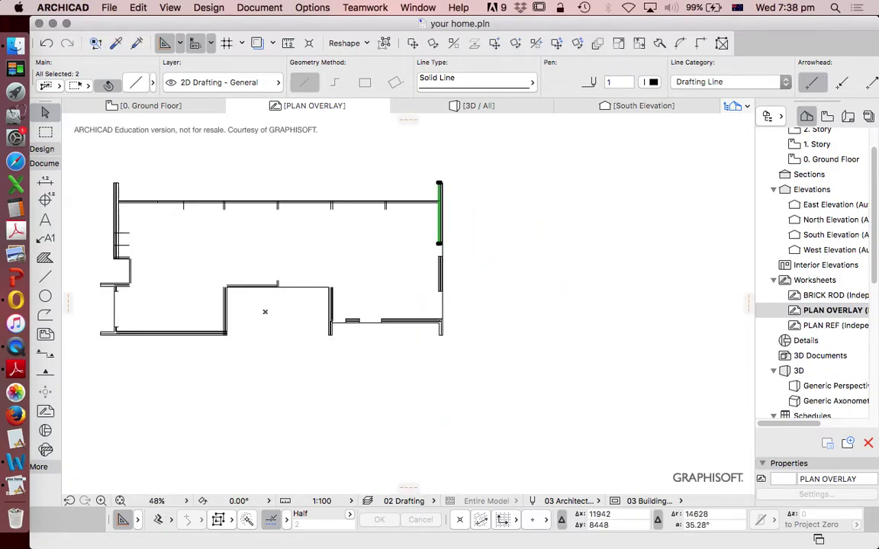
{"action": "scroll", "coordinate": [441, 230], "scroll_direction": "up", "scroll_amount": 4}
{"action": "left_click", "coordinate": [434, 187]}
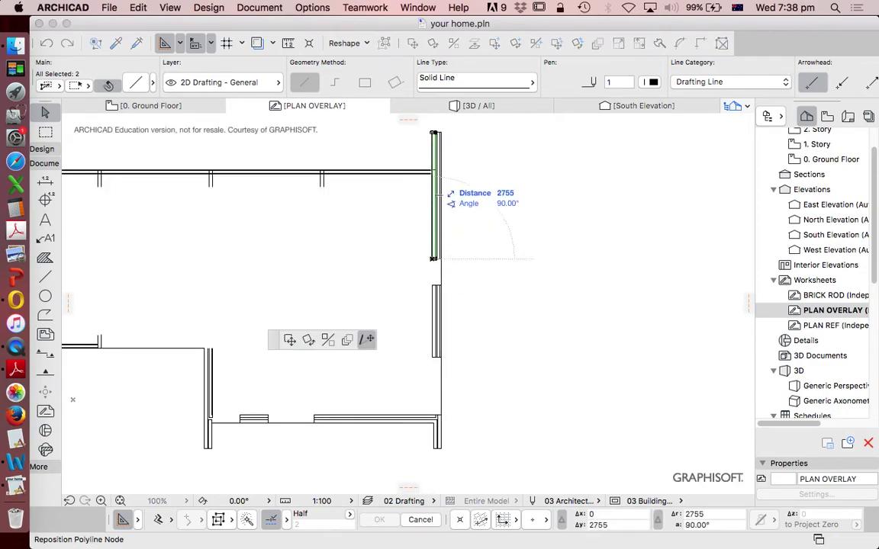
{"action": "scroll", "coordinate": [434, 186], "scroll_direction": "up", "scroll_amount": 10}
{"action": "left_click", "coordinate": [432, 216]}
{"action": "key", "text": "Escape"}
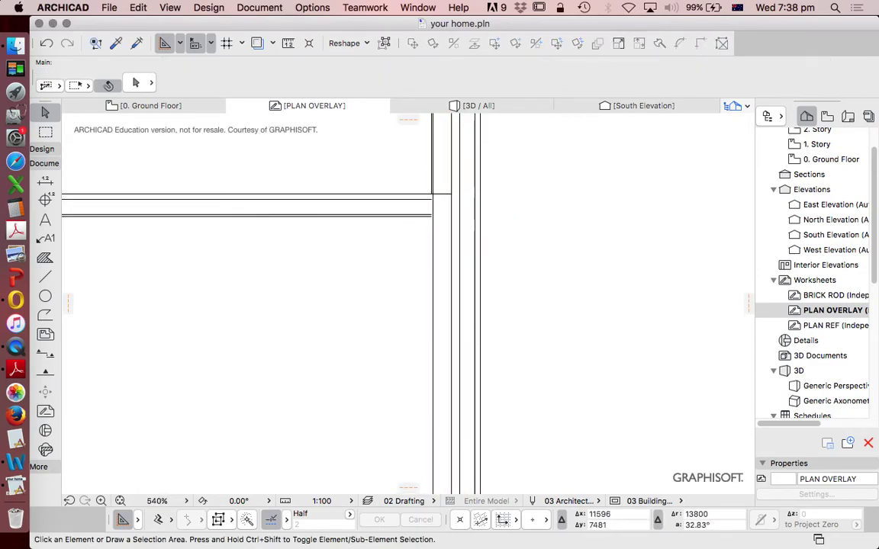
Step: Join the lowest horizontal wall line and the inner vertical line below it into a clean corner
{"action": "scroll", "coordinate": [439, 190], "scroll_direction": "up", "scroll_amount": 5}
{"action": "scroll", "coordinate": [412, 192], "scroll_direction": "down", "scroll_amount": 5}
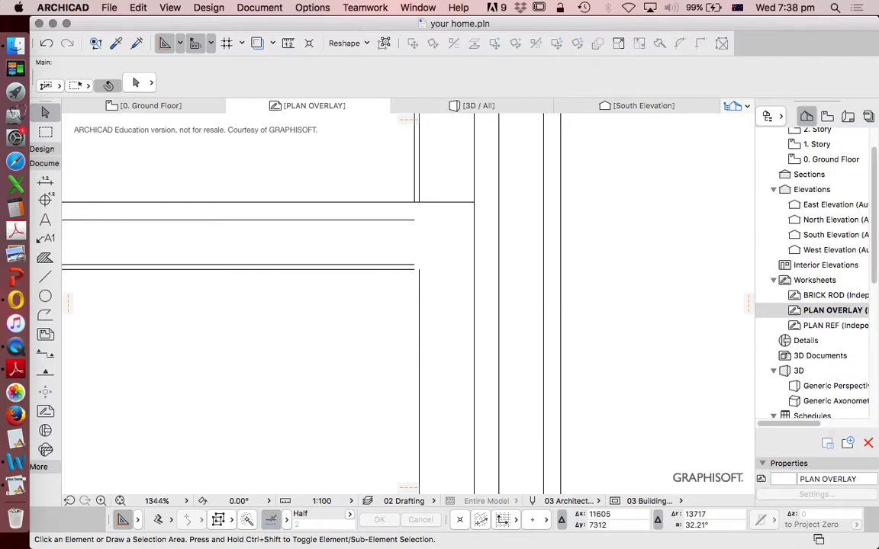
{"action": "scroll", "coordinate": [421, 271], "scroll_direction": "up", "scroll_amount": 3}
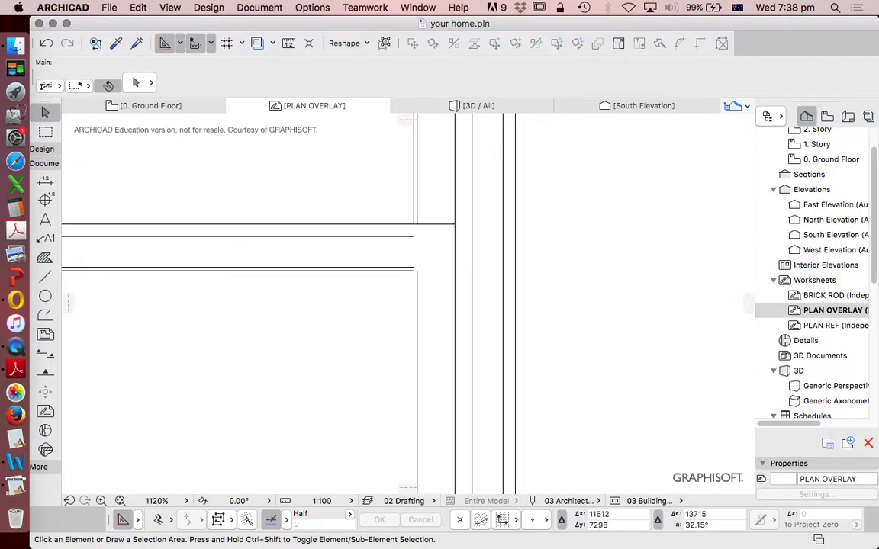
{"action": "left_click", "coordinate": [415, 270]}
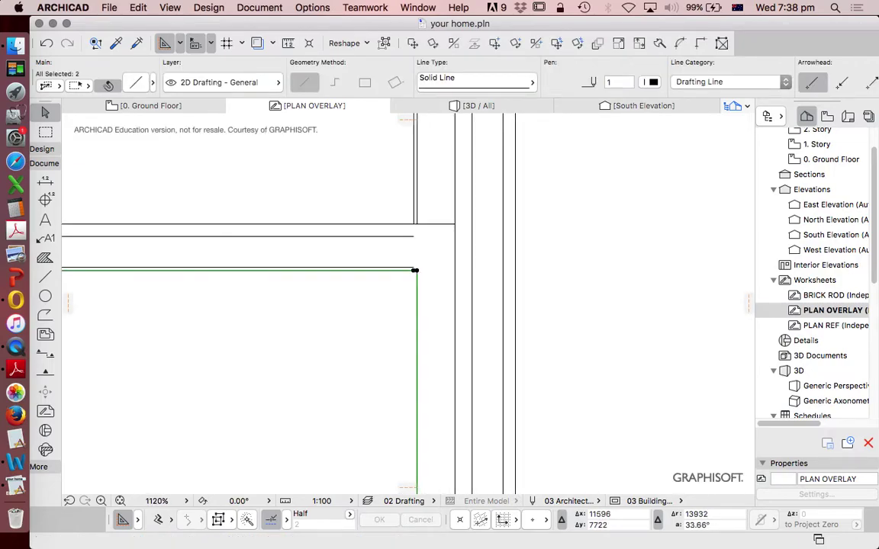
{"action": "left_click", "coordinate": [700, 44]}
{"action": "key", "text": "Escape"}
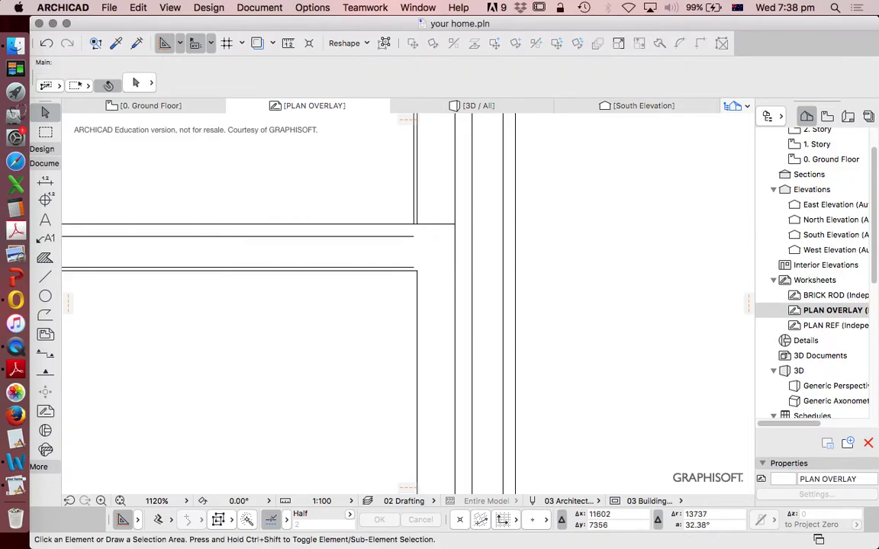
Step: Stretch the two middle horizontal wall lines to meet the vertical line where the topmost horizontal line ends
{"action": "left_click", "coordinate": [413, 267]}
{"action": "left_click", "coordinate": [413, 267]}
{"action": "left_click", "coordinate": [454, 267]}
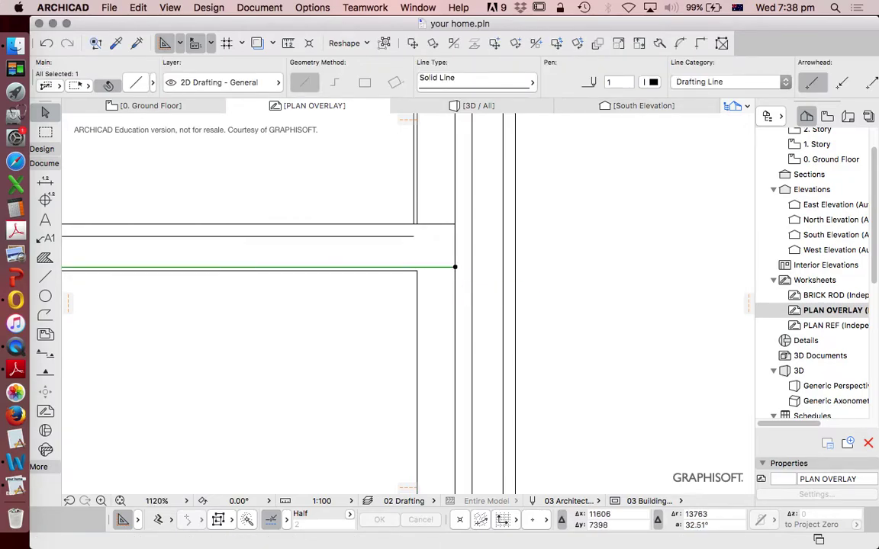
{"action": "left_click", "coordinate": [414, 236]}
{"action": "left_click", "coordinate": [413, 236]}
{"action": "left_click", "coordinate": [455, 236]}
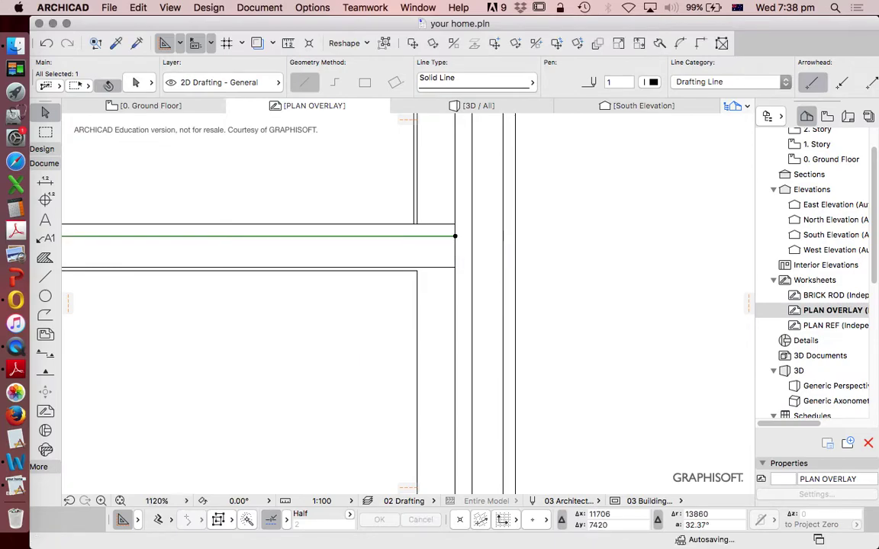
{"action": "key", "text": "Escape"}
Step: Suspend groups and stretch the upper section's innermost vertical line down to the lowest horizontal line, after checking the trace reference
{"action": "left_click", "coordinate": [383, 44]}
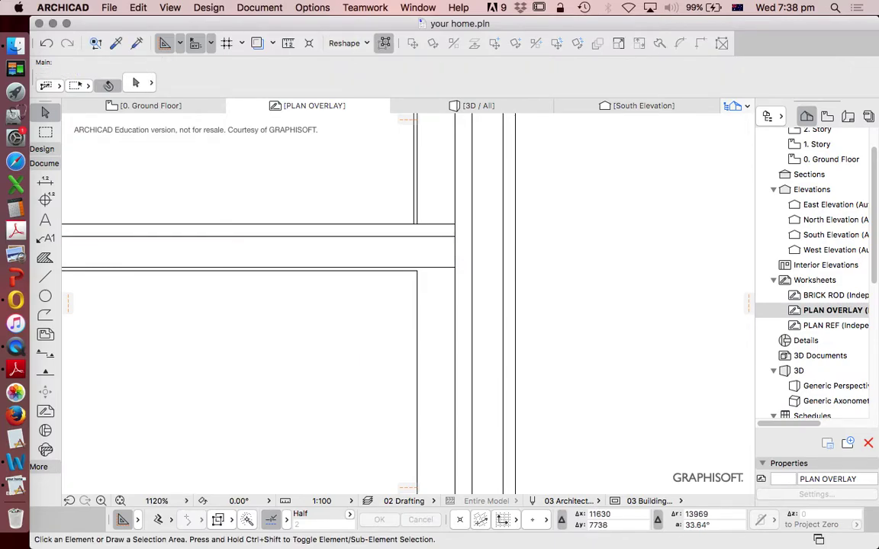
{"action": "left_click", "coordinate": [257, 43]}
{"action": "left_click", "coordinate": [258, 44]}
{"action": "left_click", "coordinate": [258, 43]}
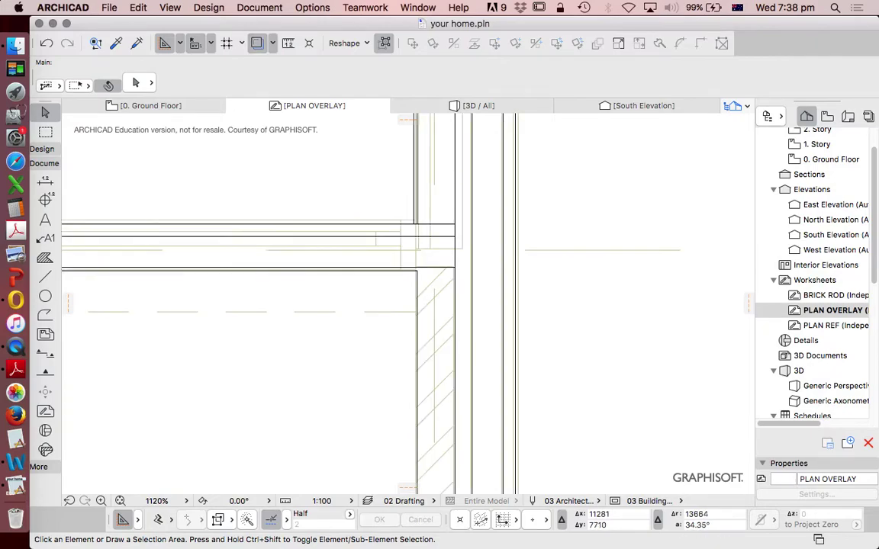
{"action": "left_click", "coordinate": [257, 43]}
{"action": "left_click", "coordinate": [413, 221]}
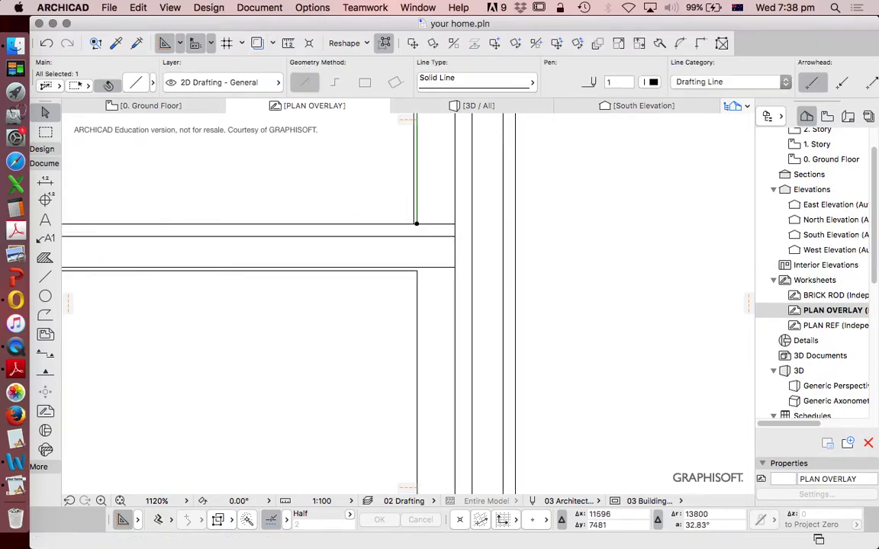
{"action": "left_click", "coordinate": [412, 224]}
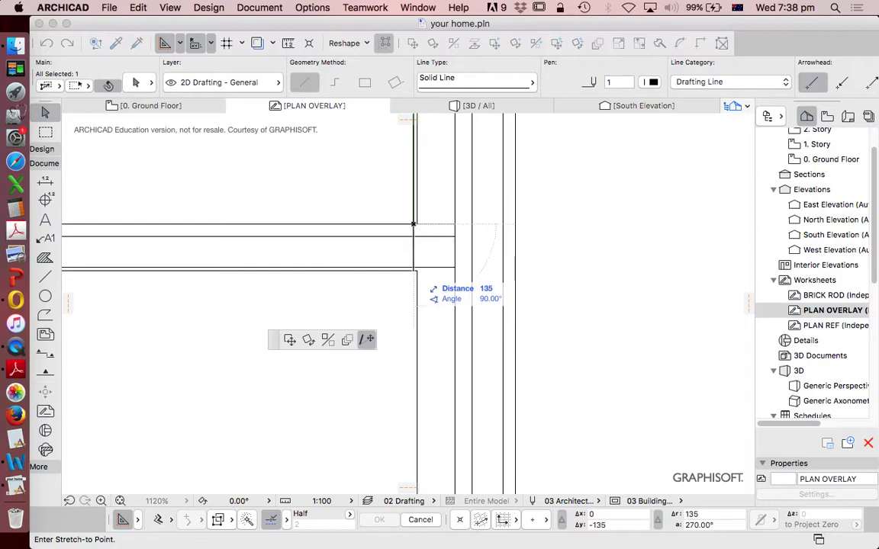
{"action": "left_click", "coordinate": [413, 269]}
{"action": "key", "text": "Escape"}
Step: Trim the three lower horizontal lines between the extended vertical line and the neighbouring stub, leaving only the topmost line
{"action": "left_click", "coordinate": [393, 237], "text": "super"}
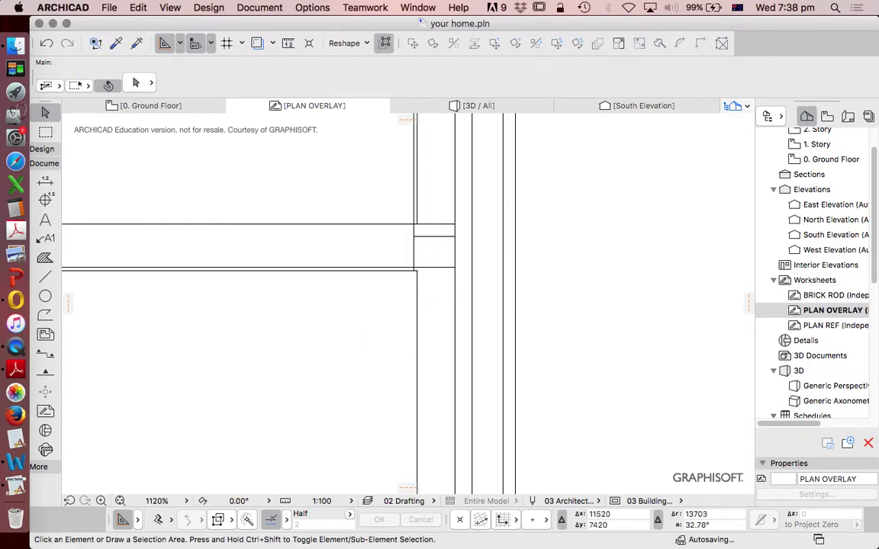
{"action": "left_click", "coordinate": [387, 266], "text": "super"}
{"action": "left_click", "coordinate": [382, 271], "text": "super"}
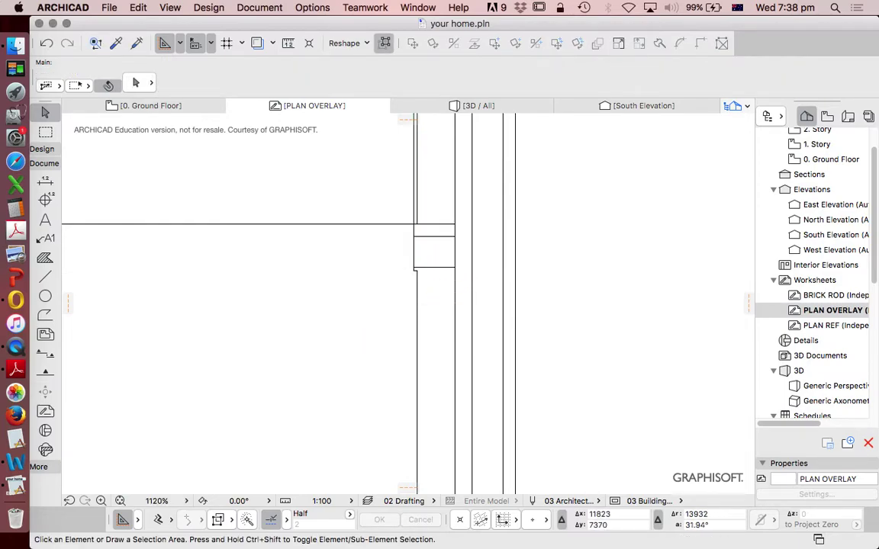
{"action": "scroll", "coordinate": [497, 252], "scroll_direction": "down", "scroll_amount": 5}
{"action": "scroll", "coordinate": [480, 276], "scroll_direction": "down", "scroll_amount": 3}
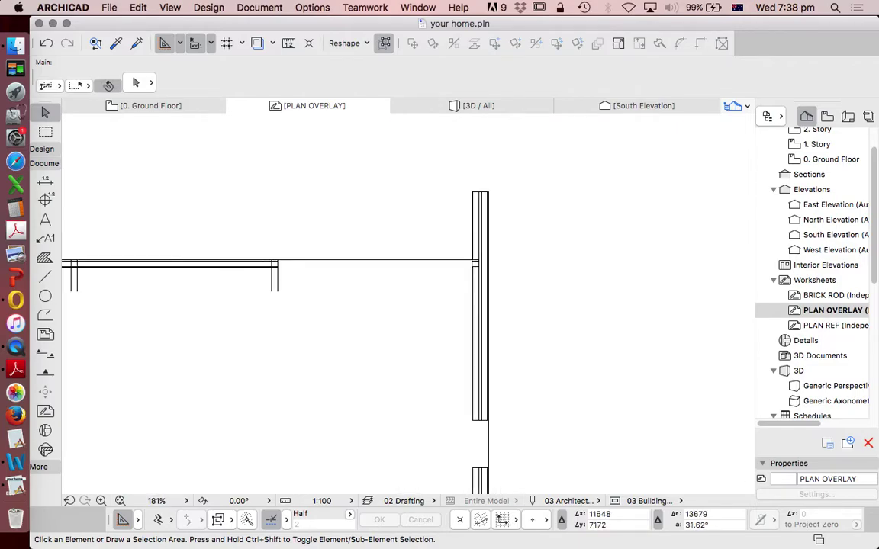
Step: Examine the small stub on the topmost horizontal line, its junction with the long vertical wall, and the overall plan
{"action": "scroll", "coordinate": [272, 293], "scroll_direction": "up", "scroll_amount": 3}
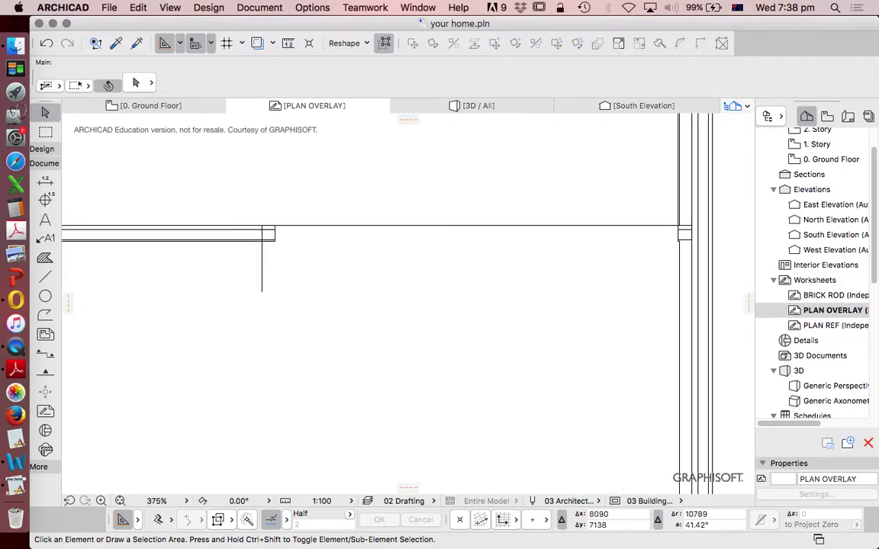
{"action": "scroll", "coordinate": [263, 223], "scroll_direction": "up", "scroll_amount": 7}
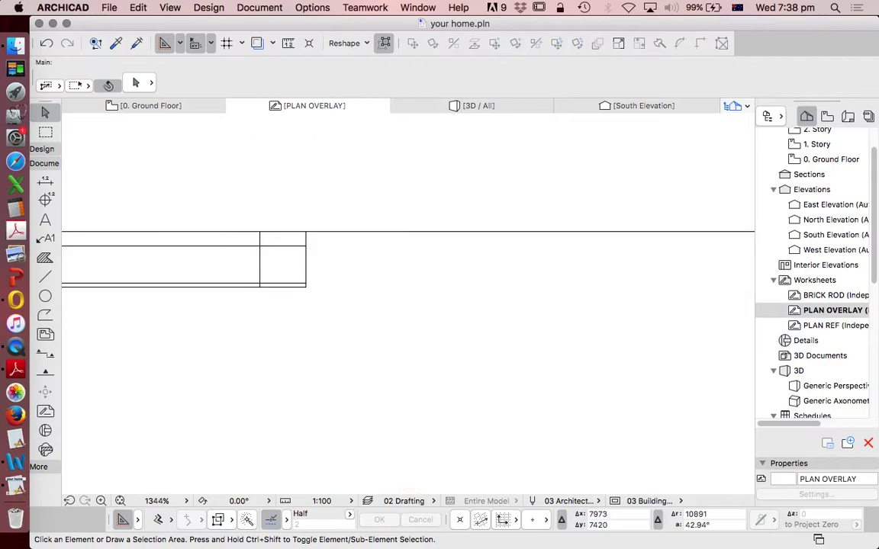
{"action": "scroll", "coordinate": [398, 172], "scroll_direction": "down", "scroll_amount": 6}
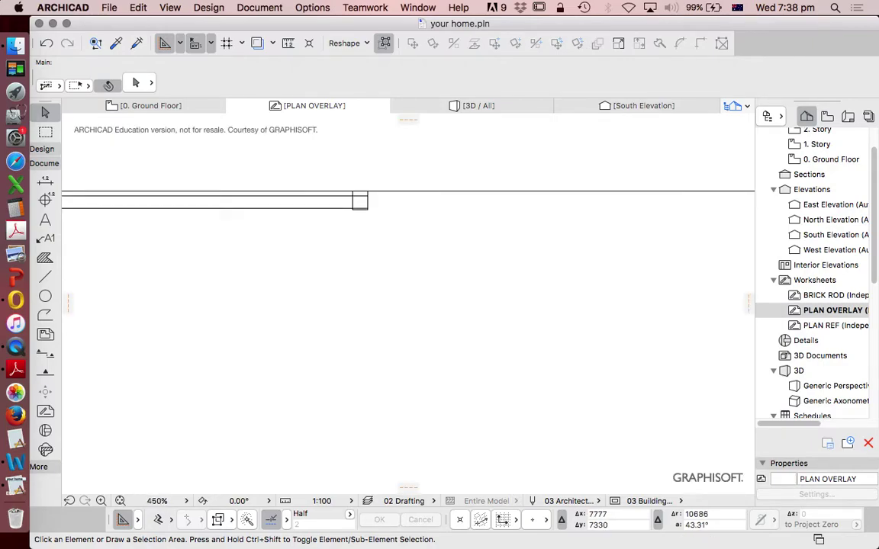
{"action": "scroll", "coordinate": [408, 305], "scroll_direction": "down", "scroll_amount": 2}
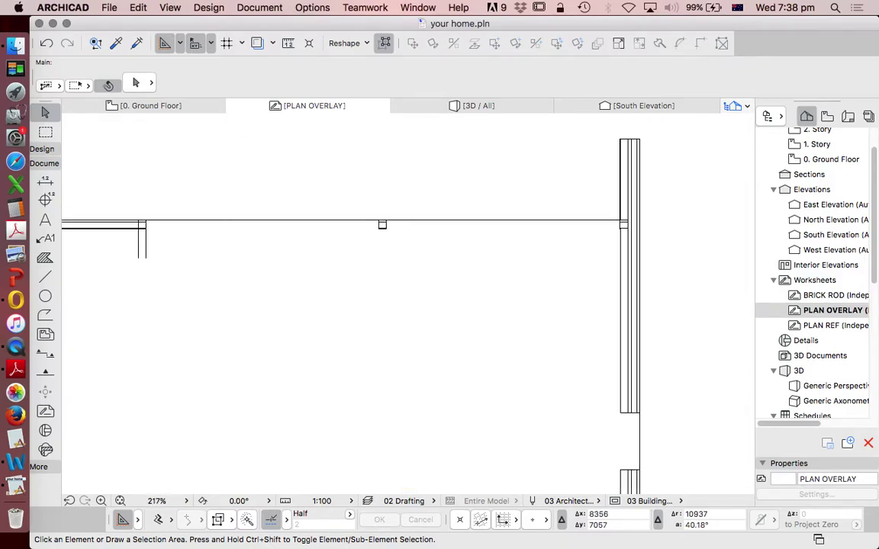
{"action": "scroll", "coordinate": [429, 268], "scroll_direction": "down", "scroll_amount": 1}
{"action": "scroll", "coordinate": [429, 268], "scroll_direction": "down", "scroll_amount": 2}
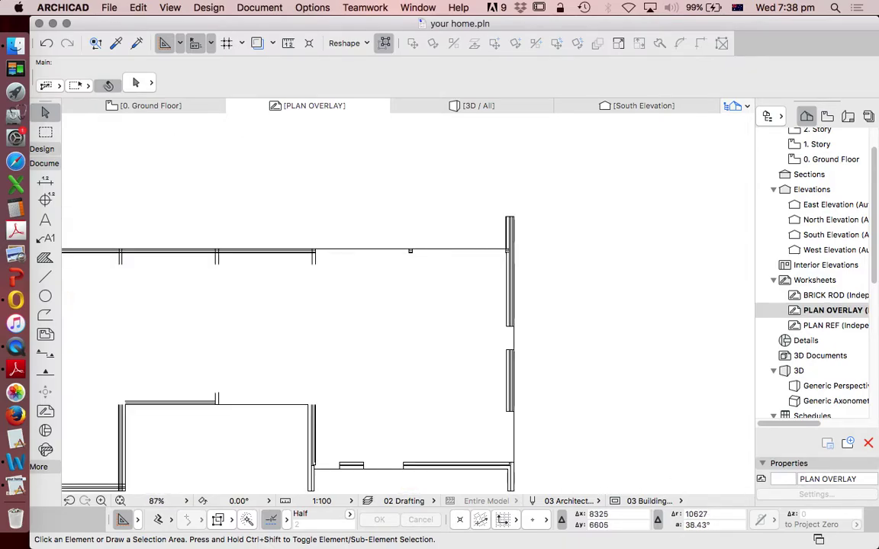
{"action": "scroll", "coordinate": [488, 270], "scroll_direction": "down", "scroll_amount": 1}
{"action": "scroll", "coordinate": [495, 267], "scroll_direction": "down", "scroll_amount": 1}
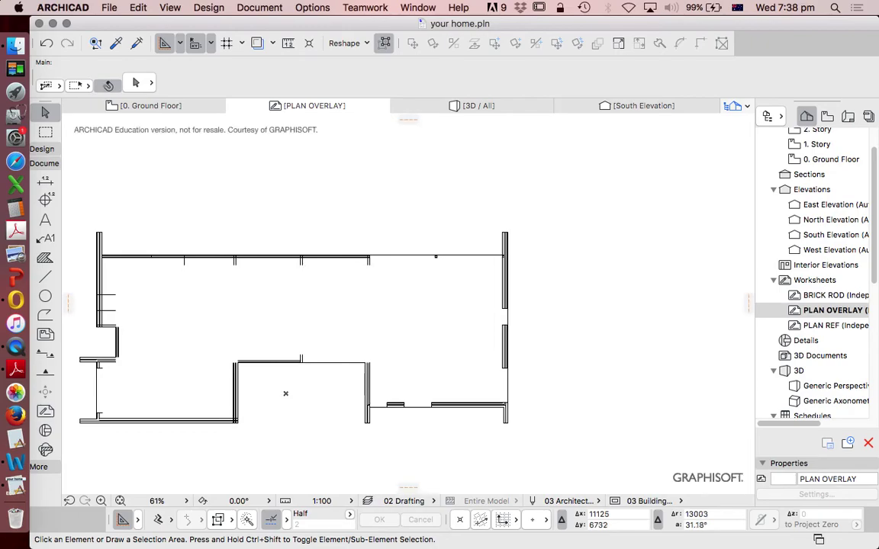
Step: Examine the short vertical wall segment between the two openings and the corner below it
{"action": "scroll", "coordinate": [507, 357], "scroll_direction": "up", "scroll_amount": 5}
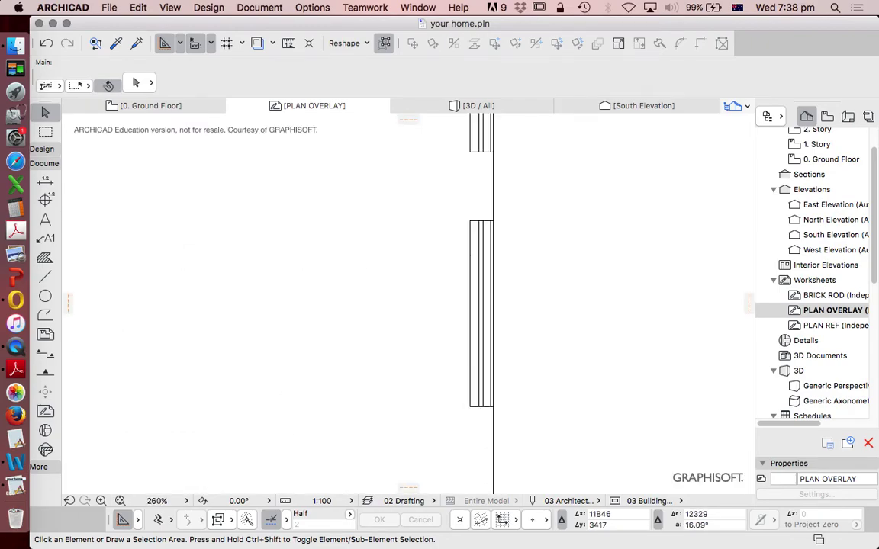
{"action": "scroll", "coordinate": [531, 305], "scroll_direction": "up", "scroll_amount": 2}
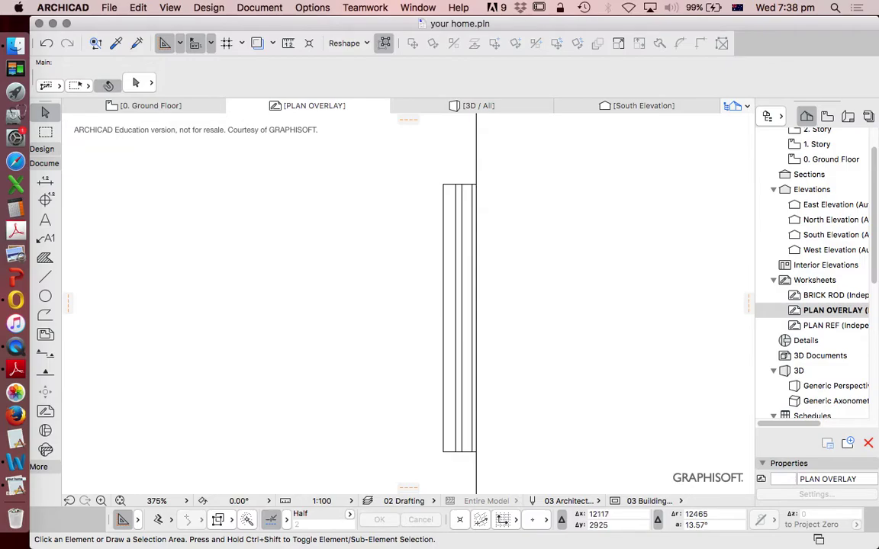
{"action": "scroll", "coordinate": [494, 315], "scroll_direction": "down", "scroll_amount": 2}
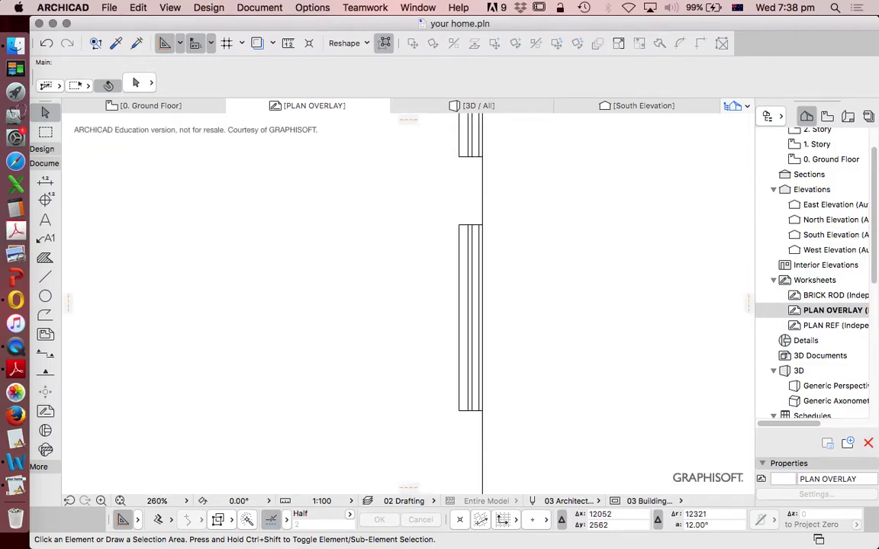
{"action": "scroll", "coordinate": [288, 305], "scroll_direction": "down", "scroll_amount": 6}
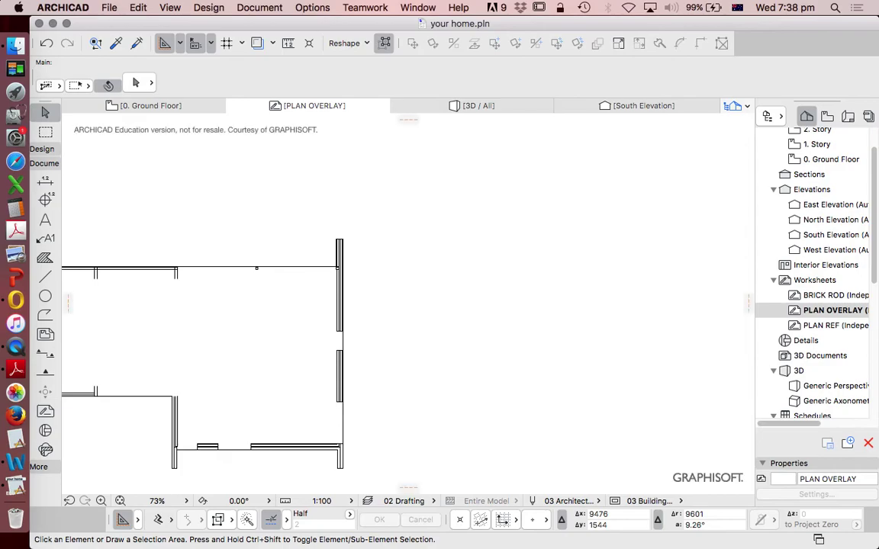
{"action": "scroll", "coordinate": [343, 426], "scroll_direction": "up", "scroll_amount": 3}
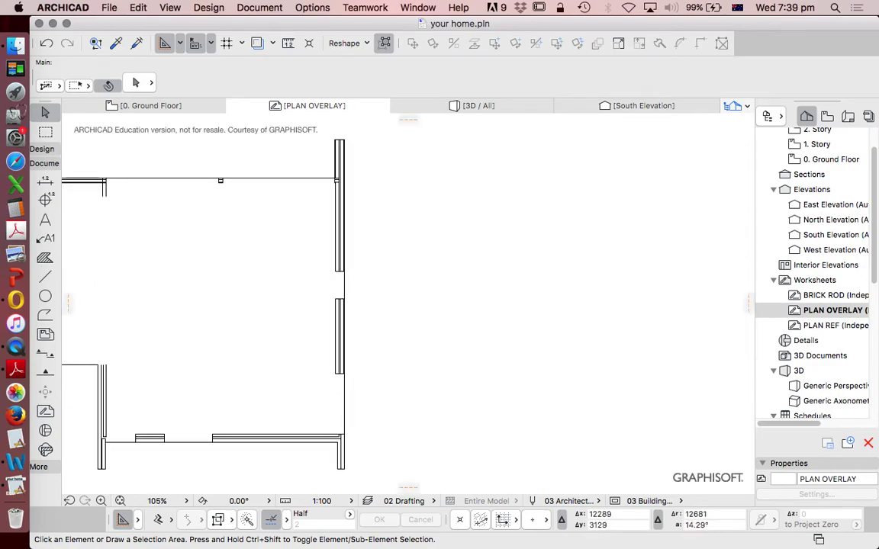
{"action": "scroll", "coordinate": [341, 340], "scroll_direction": "down", "scroll_amount": 1}
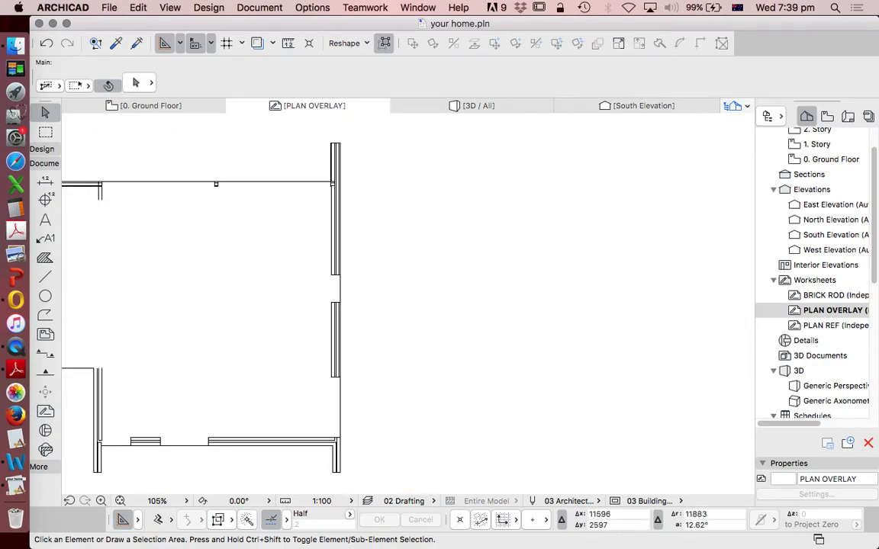
{"action": "scroll", "coordinate": [341, 339], "scroll_direction": "up", "scroll_amount": 4}
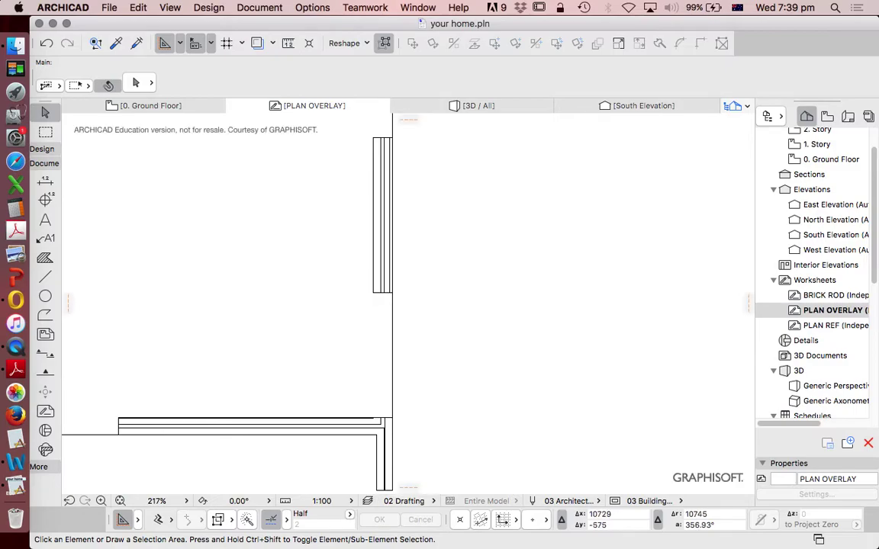
{"action": "scroll", "coordinate": [366, 339], "scroll_direction": "down", "scroll_amount": 1}
{"action": "scroll", "coordinate": [366, 340], "scroll_direction": "up", "scroll_amount": 4}
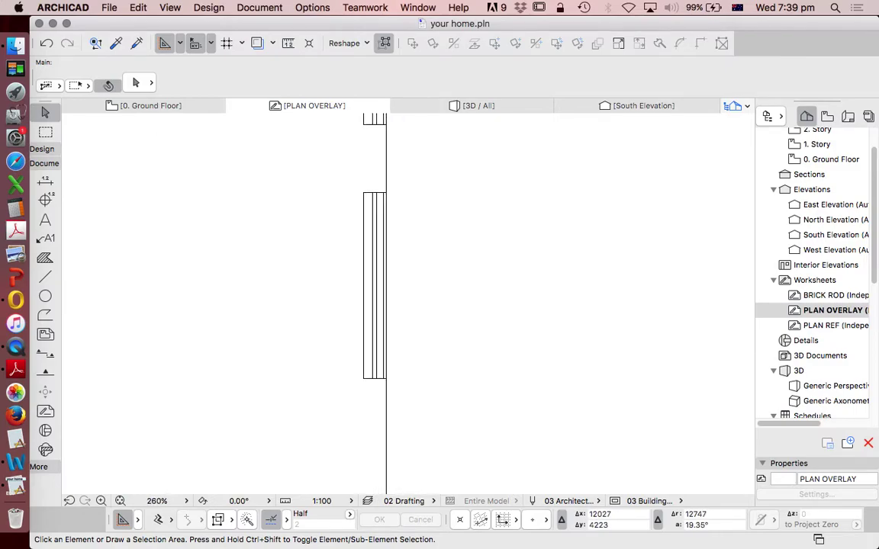
{"action": "scroll", "coordinate": [380, 164], "scroll_direction": "down", "scroll_amount": 1}
{"action": "scroll", "coordinate": [380, 328], "scroll_direction": "up", "scroll_amount": 1}
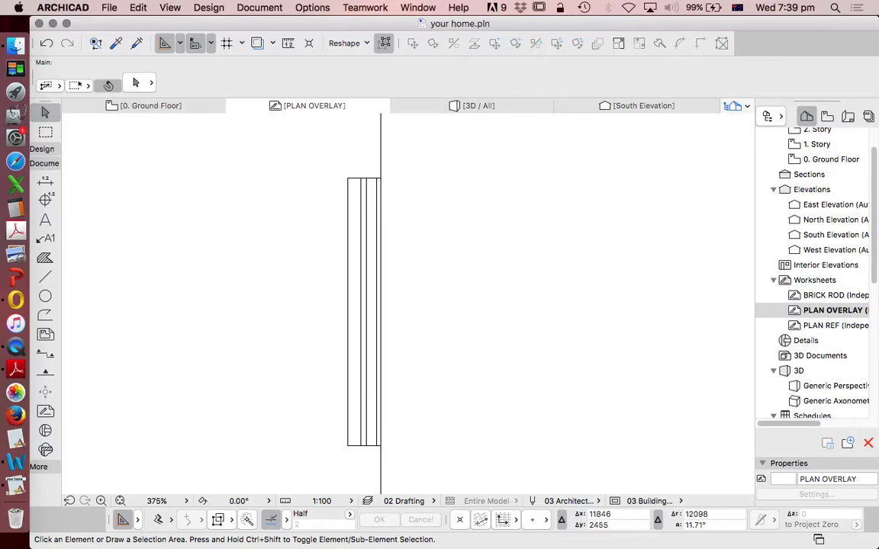
Step: Open the Fill tool's default settings and switch the fill category to drafting fills
{"action": "left_click", "coordinate": [45, 258]}
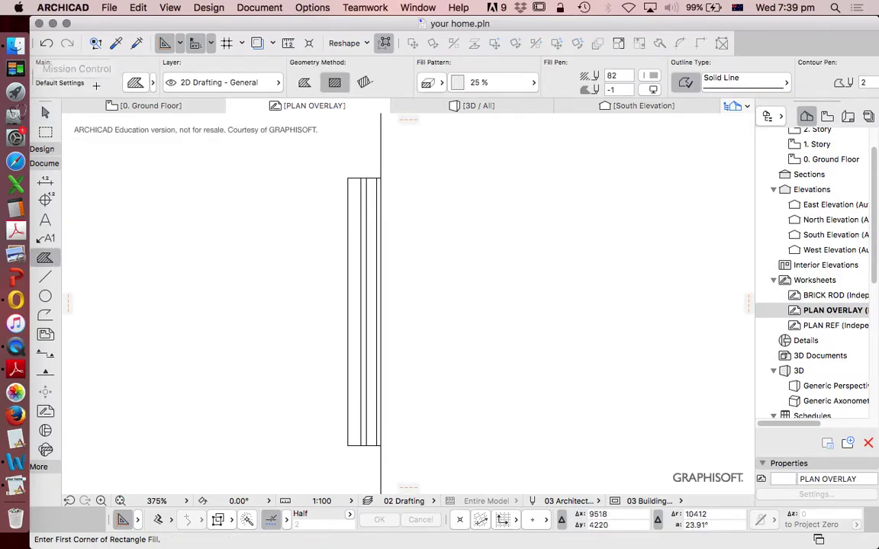
{"action": "left_click", "coordinate": [135, 83]}
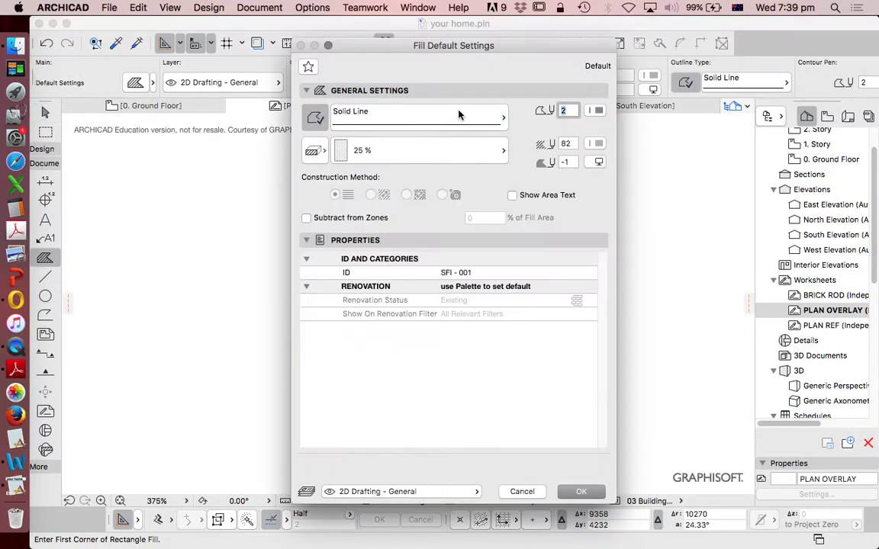
{"action": "left_click", "coordinate": [313, 150]}
{"action": "left_click", "coordinate": [385, 107]}
Step: Browse the available solid, gradient, vectorial and symbol fill patterns for the default fill
{"action": "left_click", "coordinate": [408, 152]}
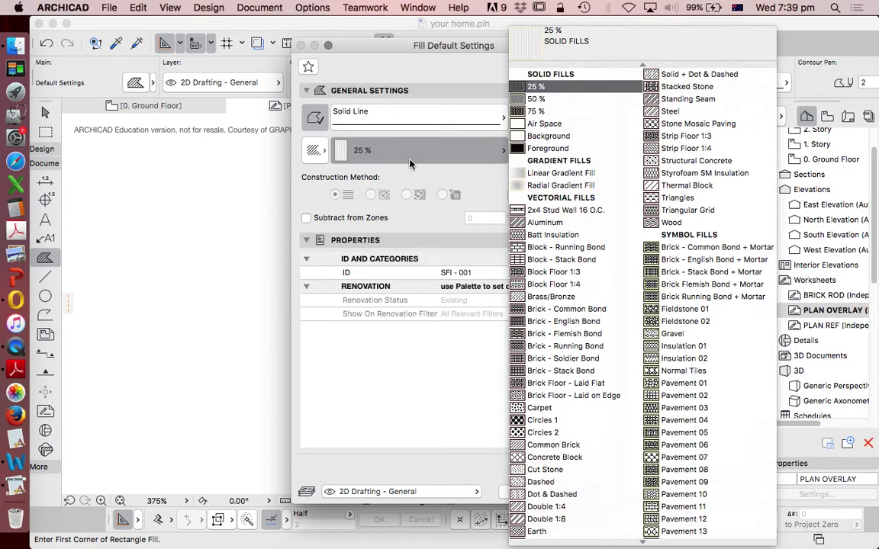
{"action": "scroll", "coordinate": [621, 159], "scroll_direction": "down", "scroll_amount": 10}
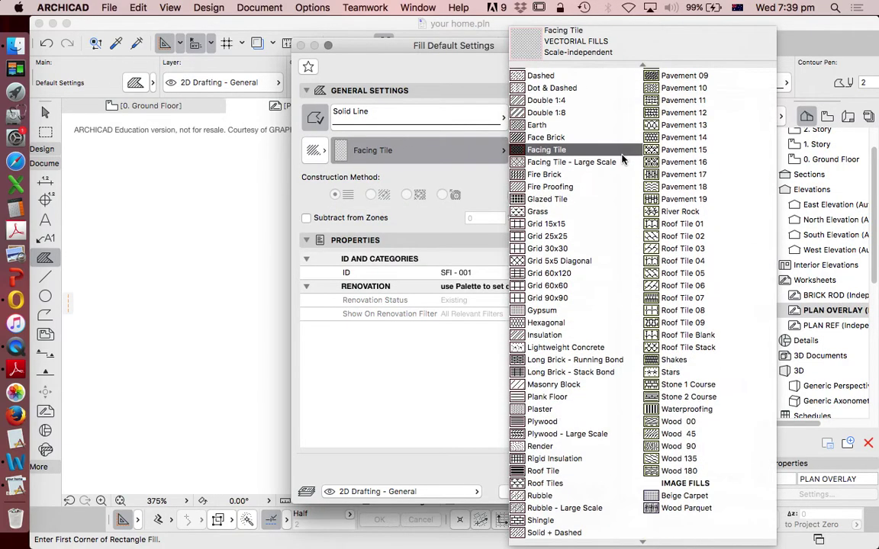
{"action": "scroll", "coordinate": [621, 158], "scroll_direction": "up", "scroll_amount": 10}
{"action": "scroll", "coordinate": [622, 159], "scroll_direction": "down", "scroll_amount": 10}
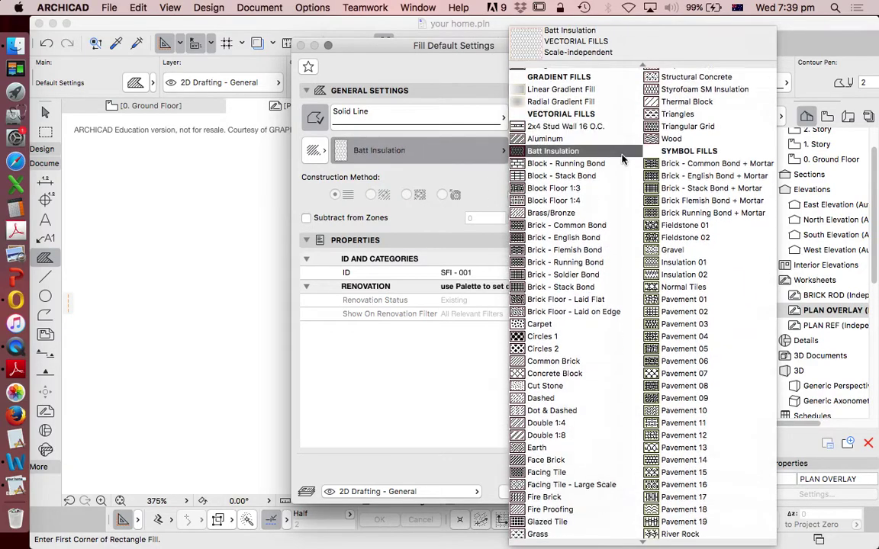
{"action": "scroll", "coordinate": [621, 159], "scroll_direction": "up", "scroll_amount": 10}
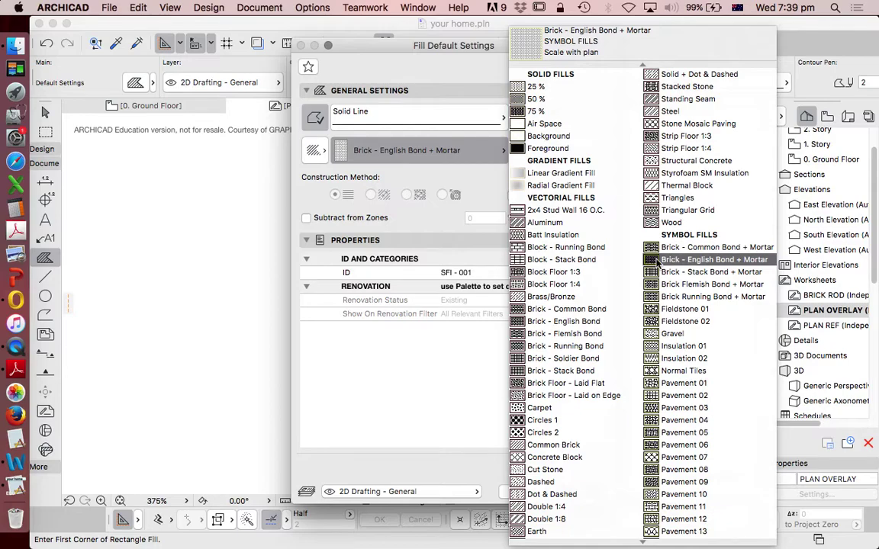
{"action": "left_click", "coordinate": [381, 183]}
{"action": "left_click", "coordinate": [386, 153]}
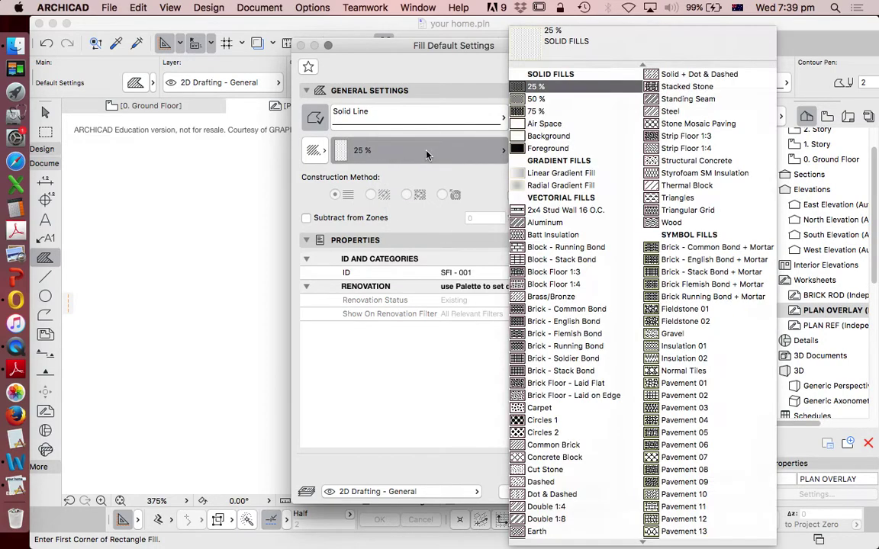
{"action": "left_click", "coordinate": [377, 167]}
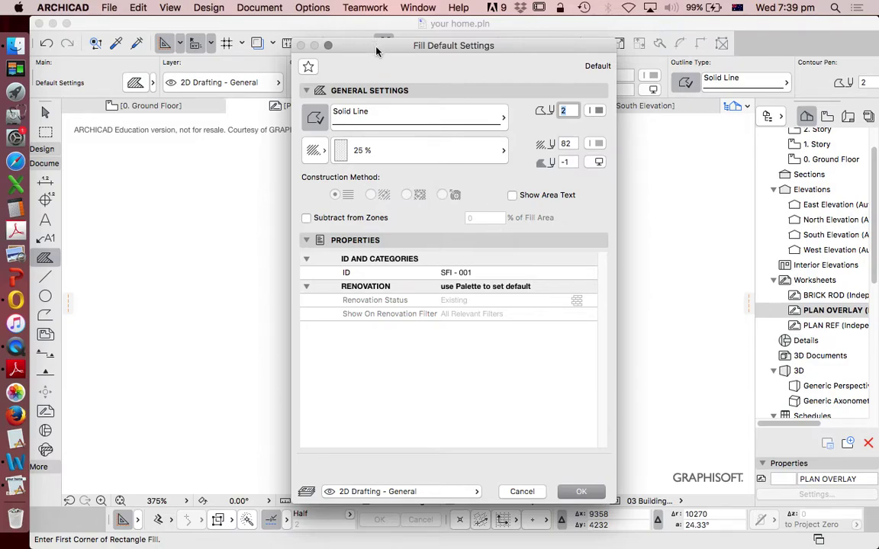
Step: Set the default fill pattern to Double 1:4, moving the settings dialog out of the way
{"action": "left_click_drag", "start_coordinate": [376, 51], "coordinate": [353, 85]}
{"action": "left_click", "coordinate": [368, 172]}
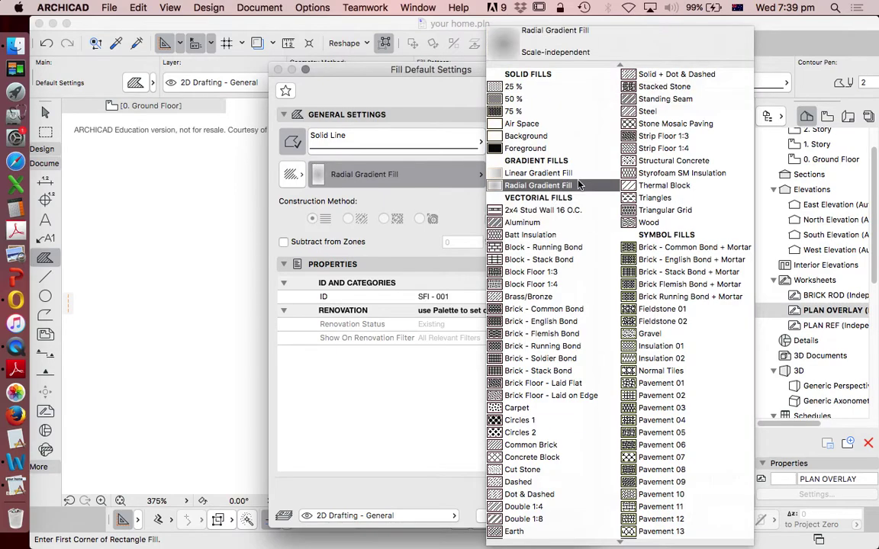
{"action": "scroll", "coordinate": [623, 174], "scroll_direction": "down", "scroll_amount": 5}
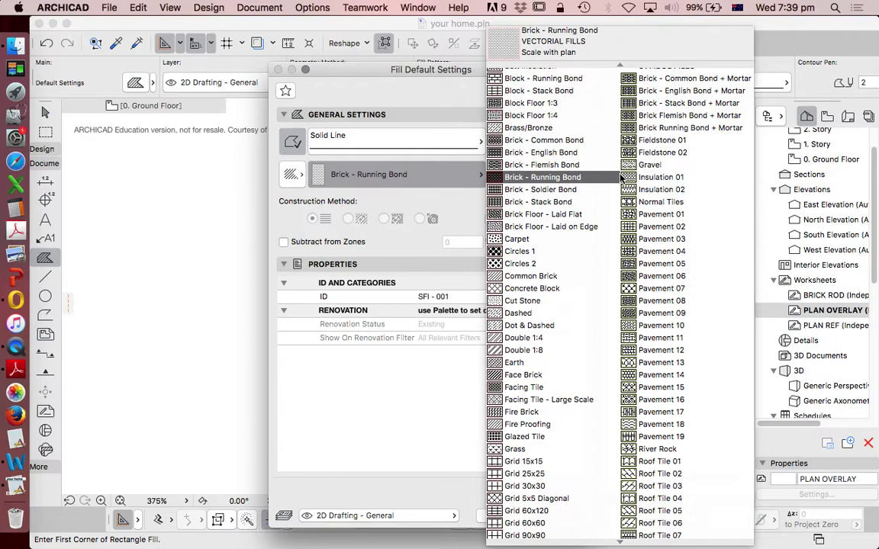
{"action": "left_click", "coordinate": [533, 338]}
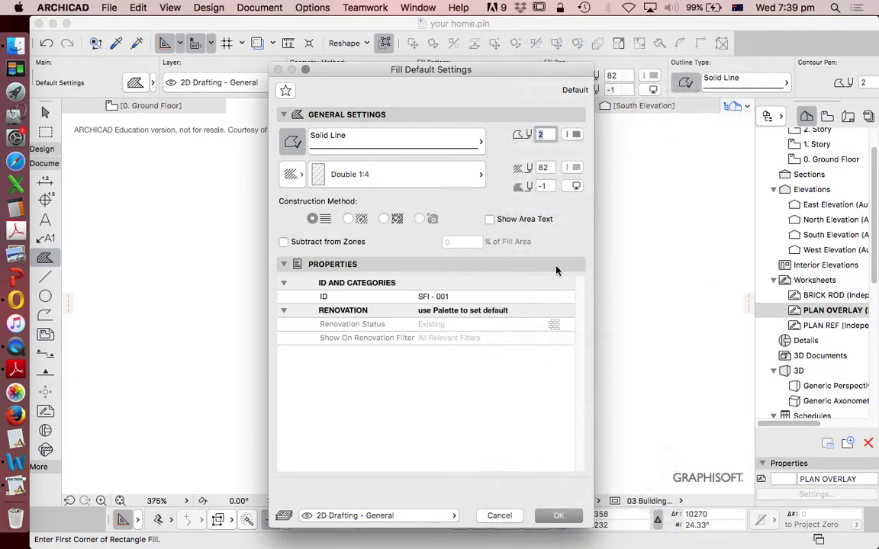
Step: Set the fill foreground pen to 3 and turn off the contour line in the fill defaults
{"action": "left_click", "coordinate": [576, 167]}
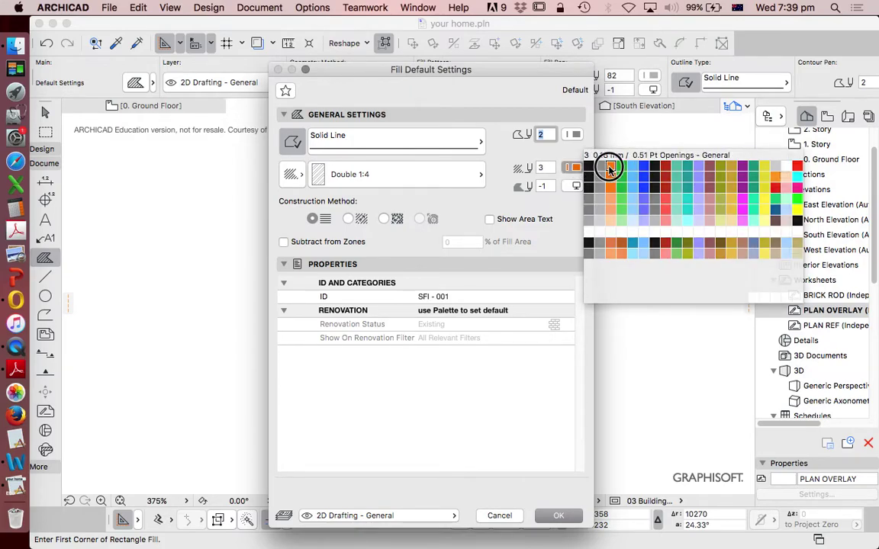
{"action": "left_click", "coordinate": [609, 168]}
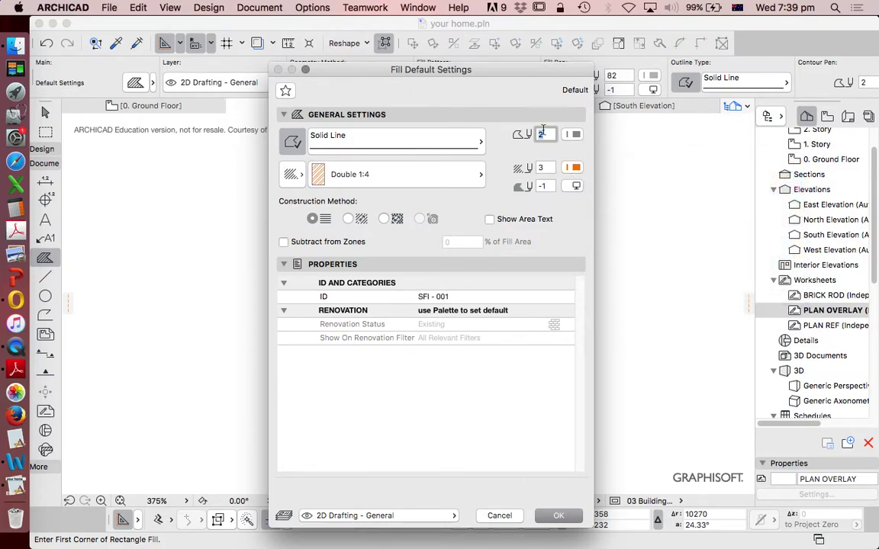
{"action": "left_click", "coordinate": [294, 143]}
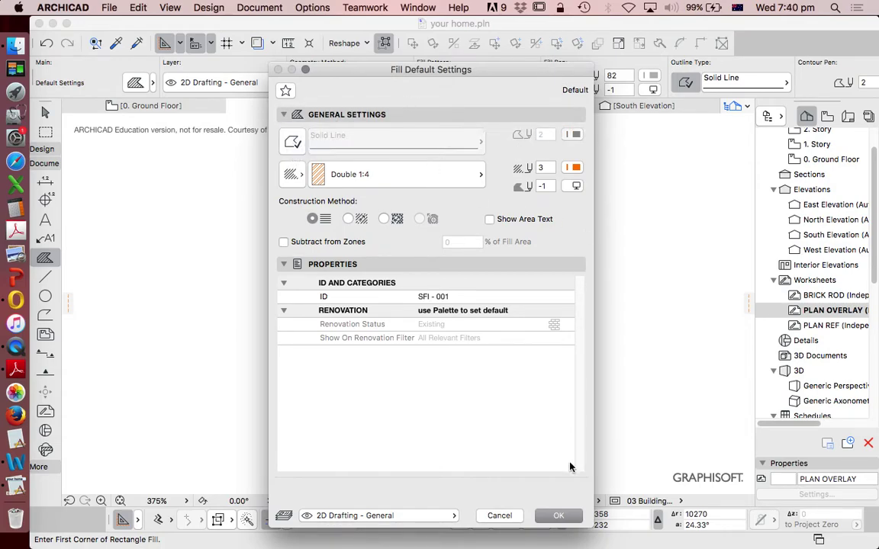
{"action": "left_click", "coordinate": [562, 516]}
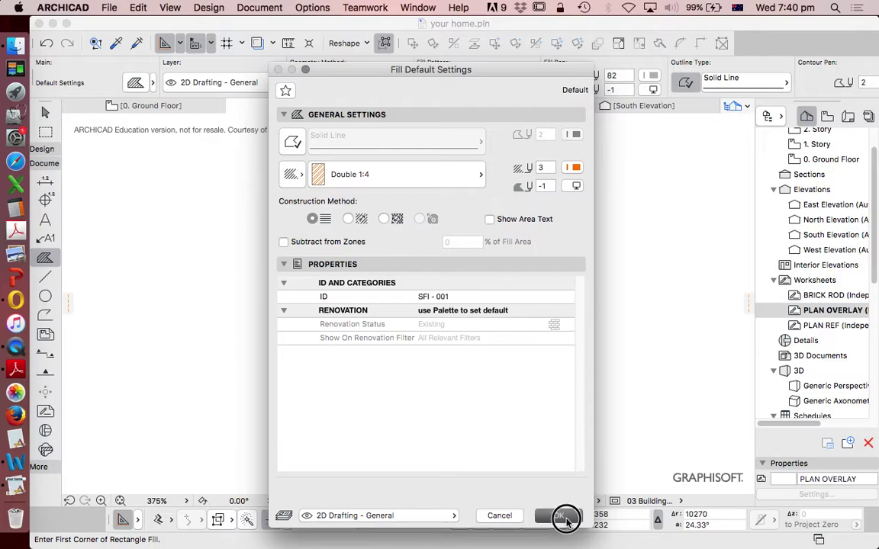
Step: Fill the innermost leaf of the short vertical wall segment between the two openings using the Magic Wand
{"action": "scroll", "coordinate": [389, 268], "scroll_direction": "up", "scroll_amount": 5}
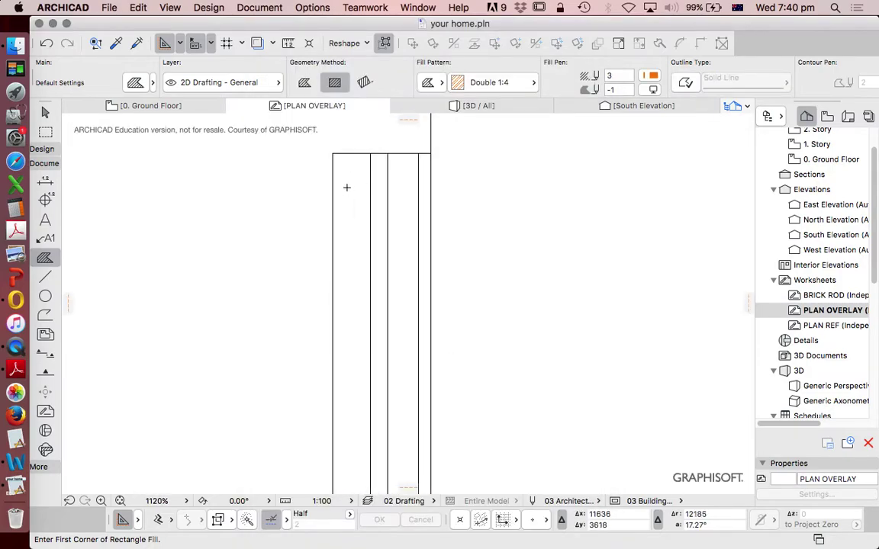
{"action": "scroll", "coordinate": [353, 176], "scroll_direction": "down", "scroll_amount": 1}
{"action": "scroll", "coordinate": [353, 176], "scroll_direction": "down", "scroll_amount": 5}
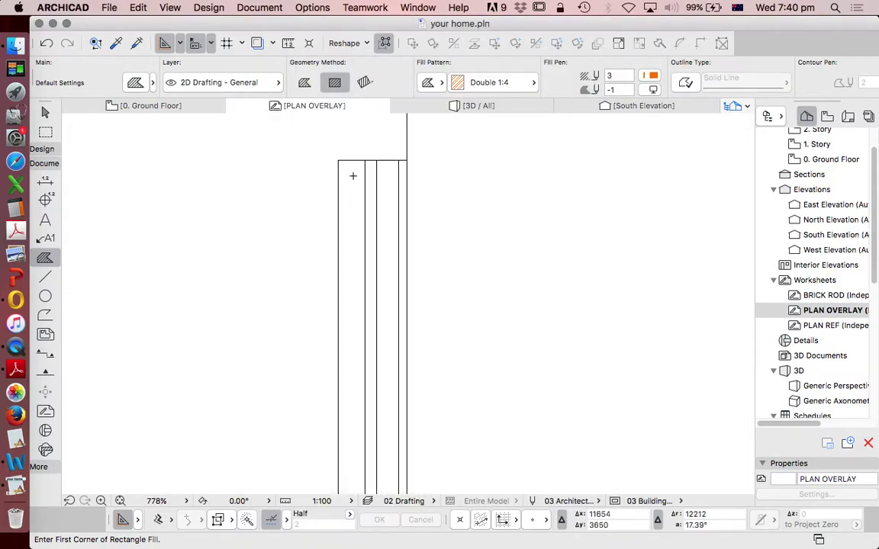
{"action": "key", "text": "space"}
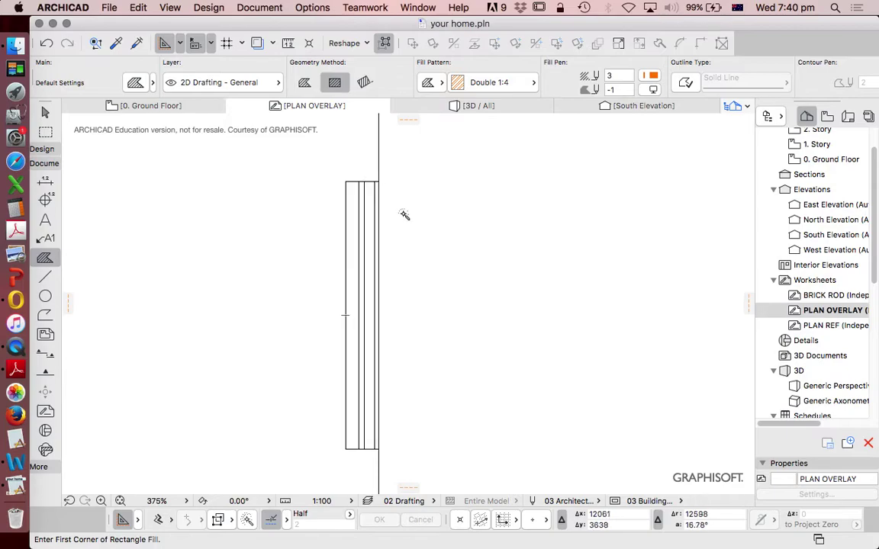
{"action": "left_click", "coordinate": [352, 241]}
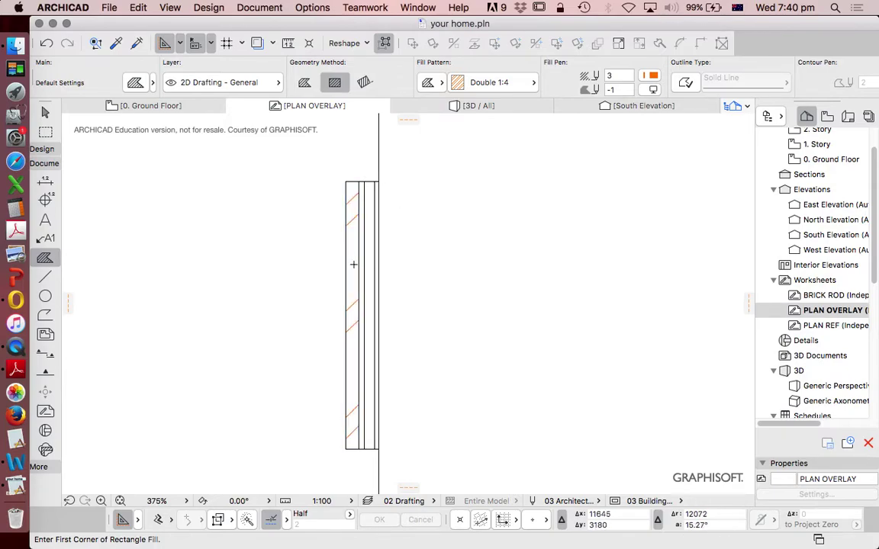
{"action": "scroll", "coordinate": [355, 259], "scroll_direction": "up", "scroll_amount": 3}
{"action": "scroll", "coordinate": [357, 286], "scroll_direction": "down", "scroll_amount": 5}
{"action": "scroll", "coordinate": [357, 286], "scroll_direction": "down", "scroll_amount": 3}
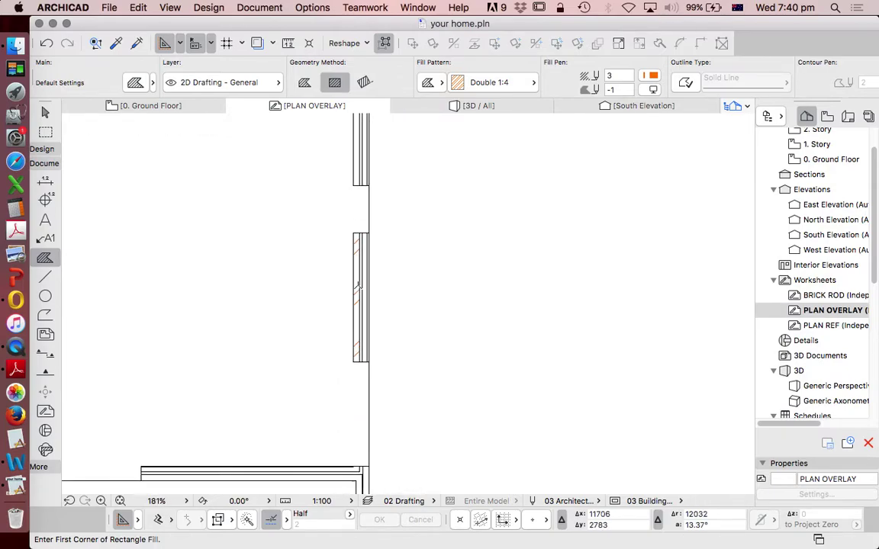
Step: Try the Double 1:8 pattern on the fill in the short wall segment's innermost leaf and undo the change
{"action": "scroll", "coordinate": [356, 305], "scroll_direction": "up", "scroll_amount": 2}
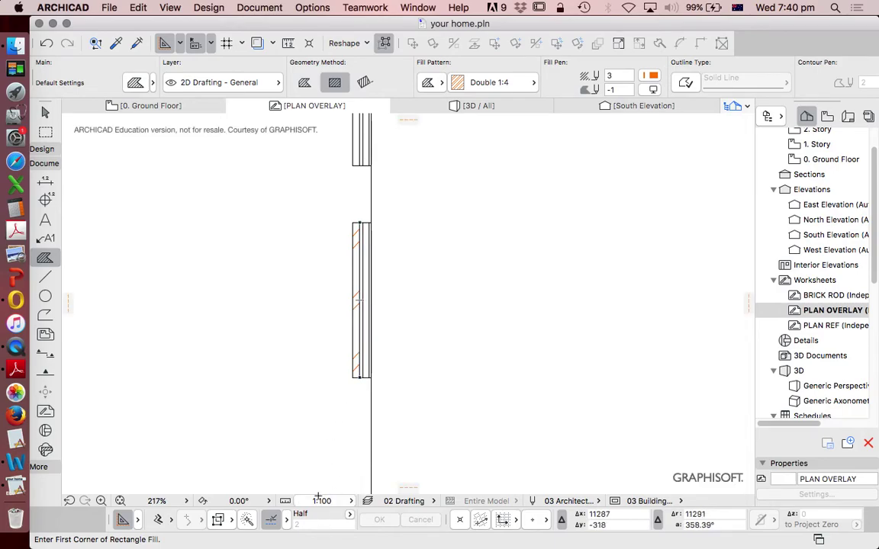
{"action": "scroll", "coordinate": [366, 325], "scroll_direction": "up", "scroll_amount": 3}
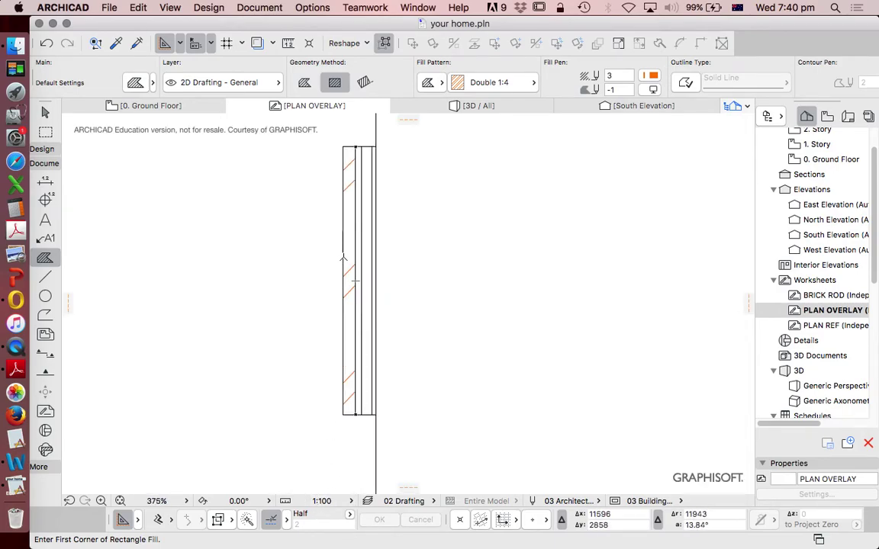
{"action": "scroll", "coordinate": [347, 256], "scroll_direction": "up", "scroll_amount": 2}
{"action": "key", "text": "Escape"}
{"action": "left_click", "coordinate": [353, 192]}
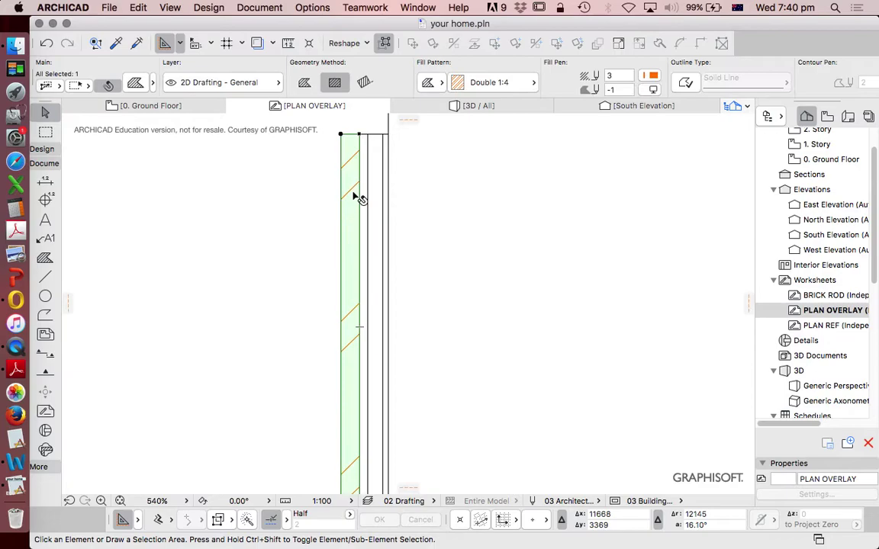
{"action": "left_click", "coordinate": [489, 81]}
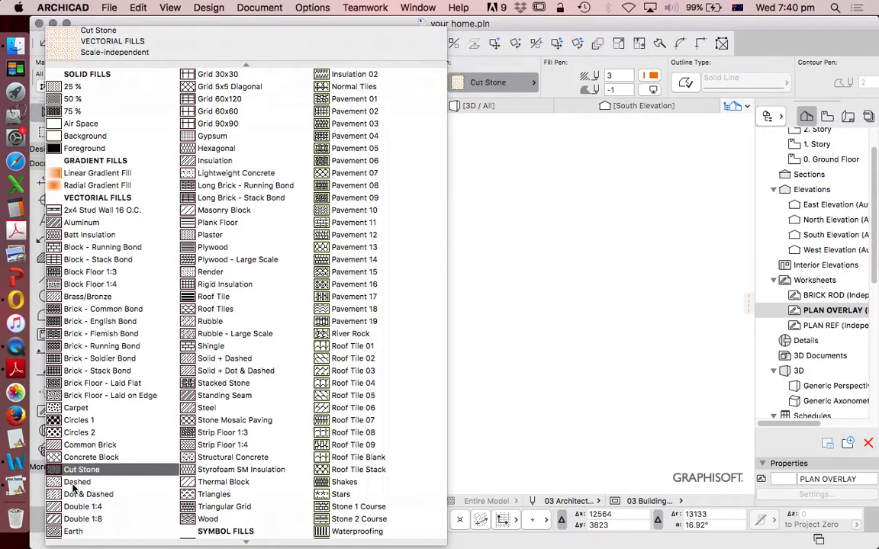
{"action": "left_click", "coordinate": [83, 519]}
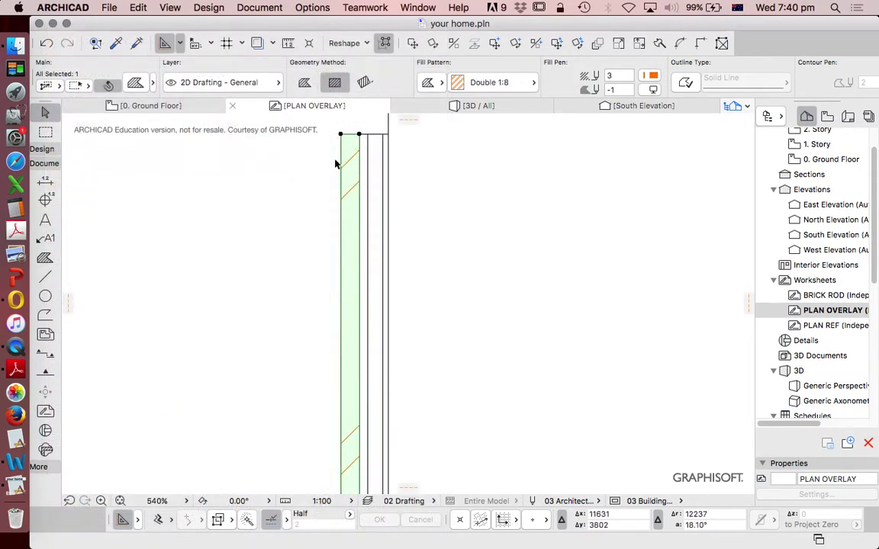
{"action": "key", "text": "super+z"}
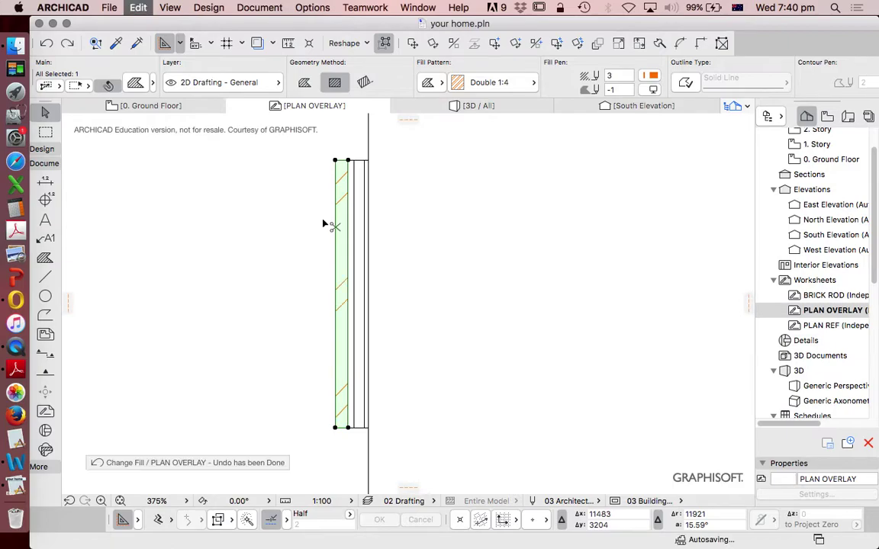
Step: Try the Common Brick pattern on the selected leaf fill and undo the change
{"action": "left_click", "coordinate": [497, 83]}
{"action": "scroll", "coordinate": [306, 290], "scroll_direction": "down", "scroll_amount": 3}
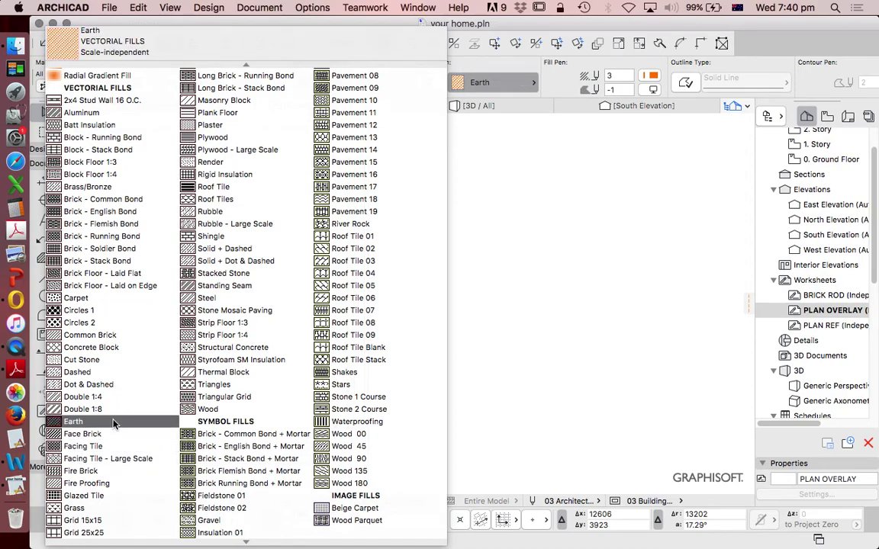
{"action": "left_click", "coordinate": [112, 336]}
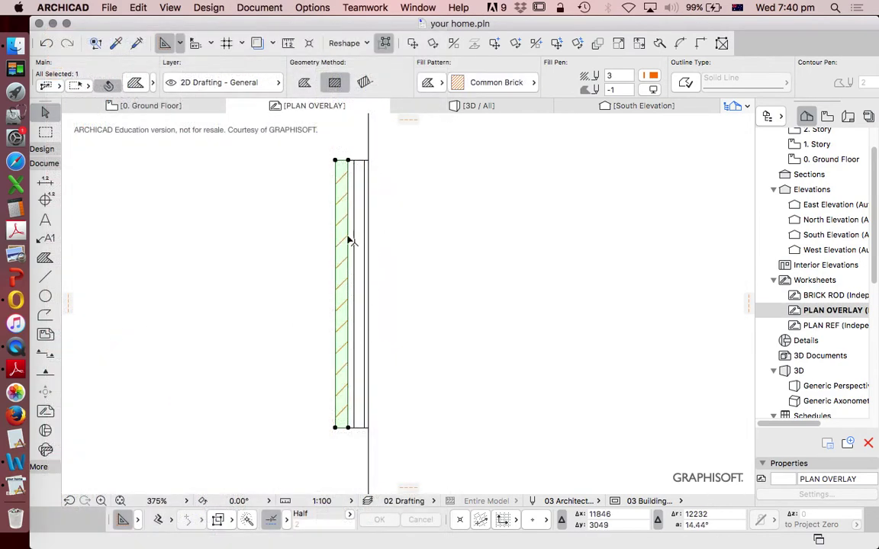
{"action": "key", "text": "super+z"}
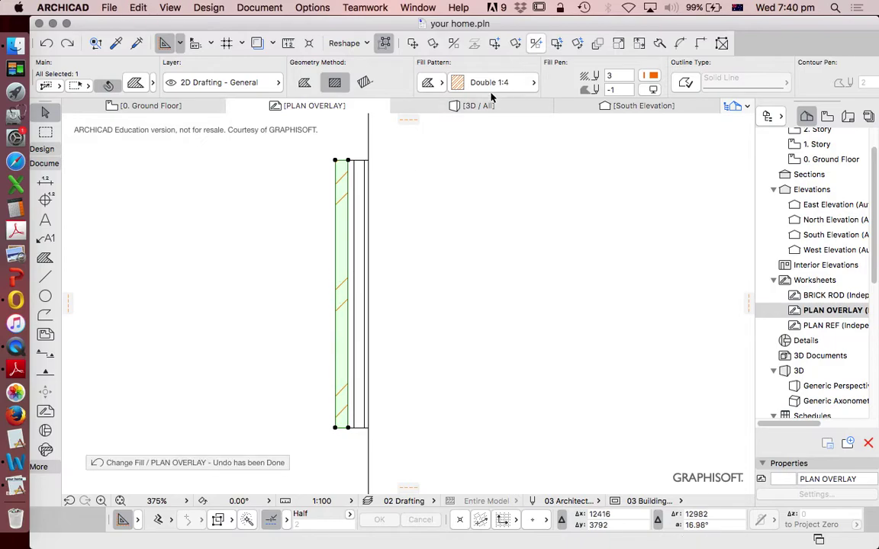
Step: Try the Insulation pattern on the selected leaf fill, return it to Double 1:4 and deselect it
{"action": "left_click", "coordinate": [442, 81]}
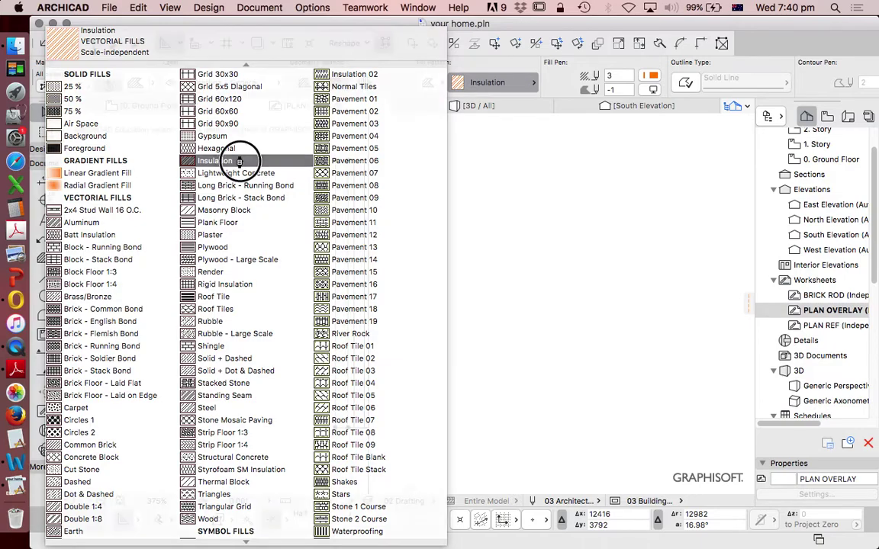
{"action": "left_click", "coordinate": [240, 161]}
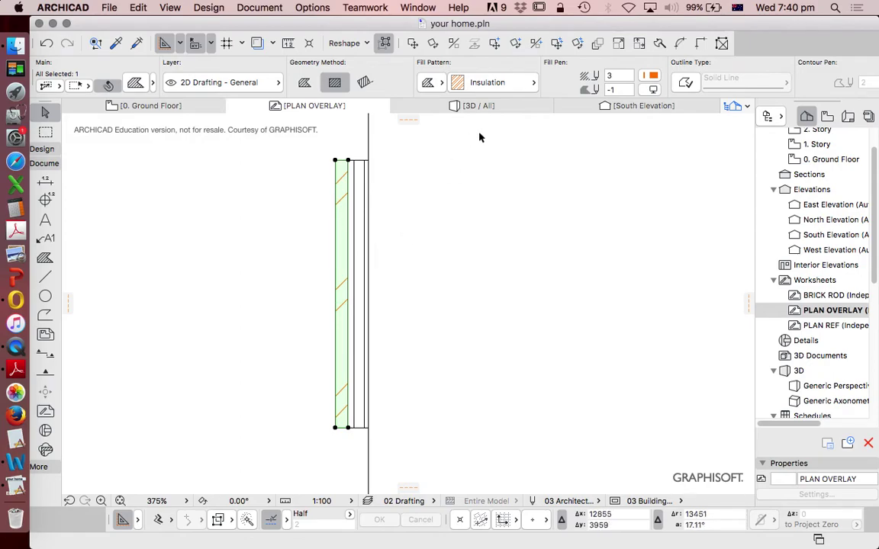
{"action": "left_click", "coordinate": [450, 81]}
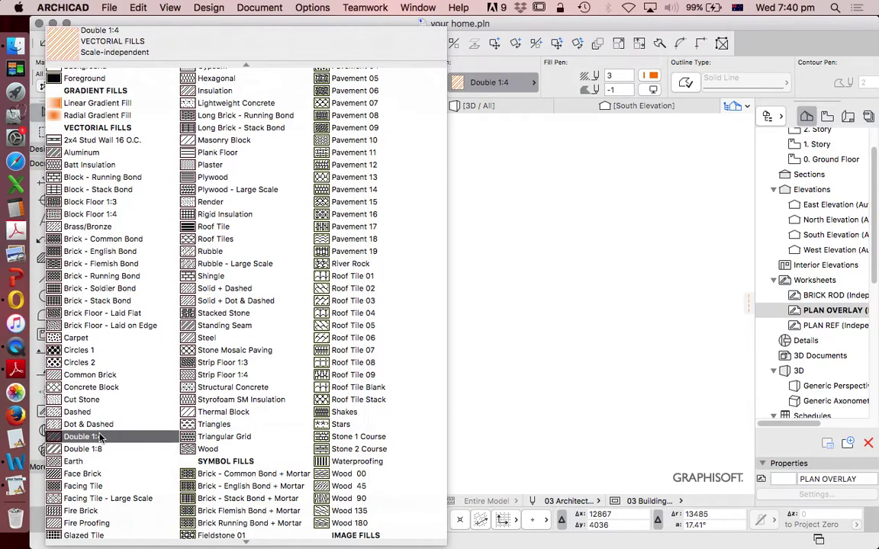
{"action": "left_click", "coordinate": [100, 436]}
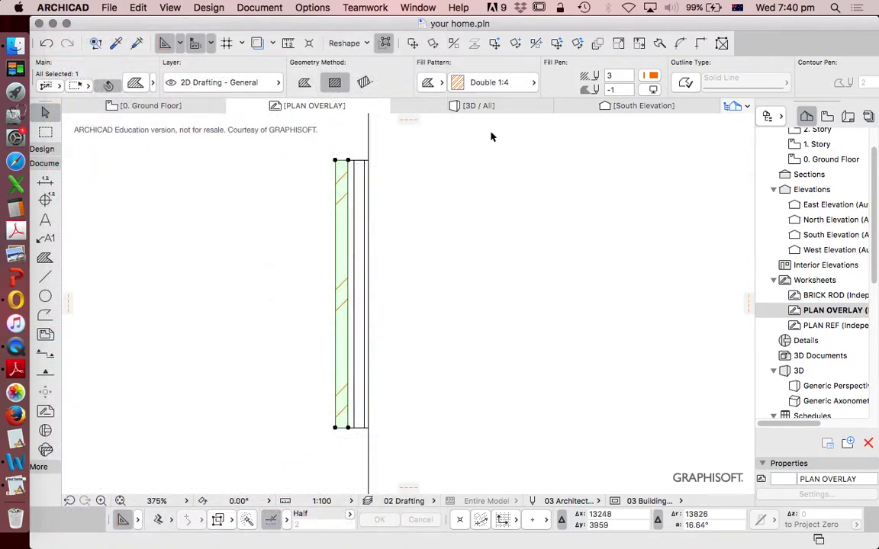
{"action": "key", "text": "Escape"}
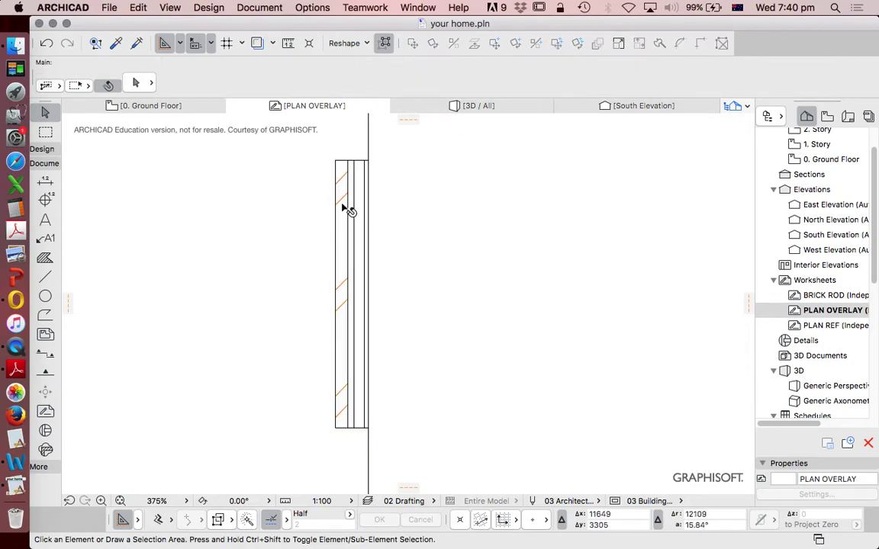
Step: Pick up the leaf fill's settings and set the Double 1:4 fill type's spacing to 0.30 mm horizontally and 0.60 mm vertically
{"action": "left_click", "coordinate": [348, 201], "text": "alt"}
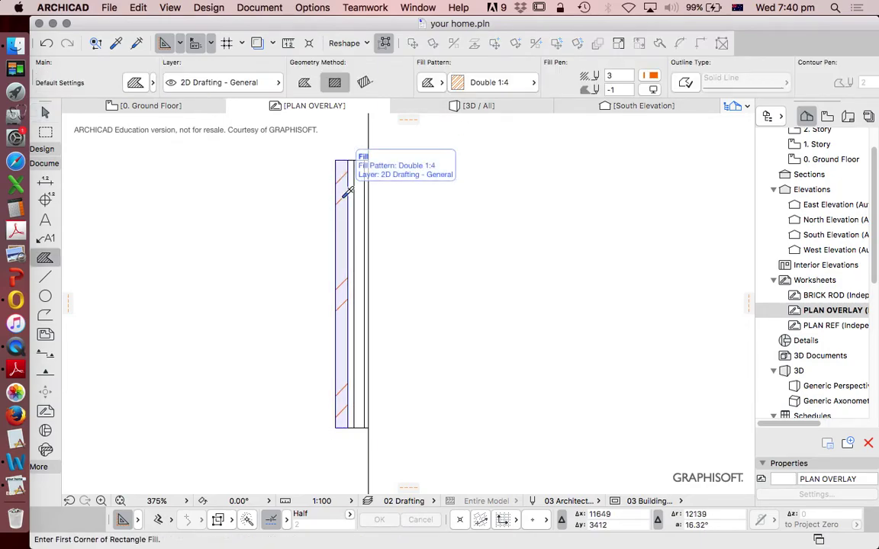
{"action": "left_click", "coordinate": [312, 7]}
{"action": "mouse_move", "coordinate": [335, 24]}
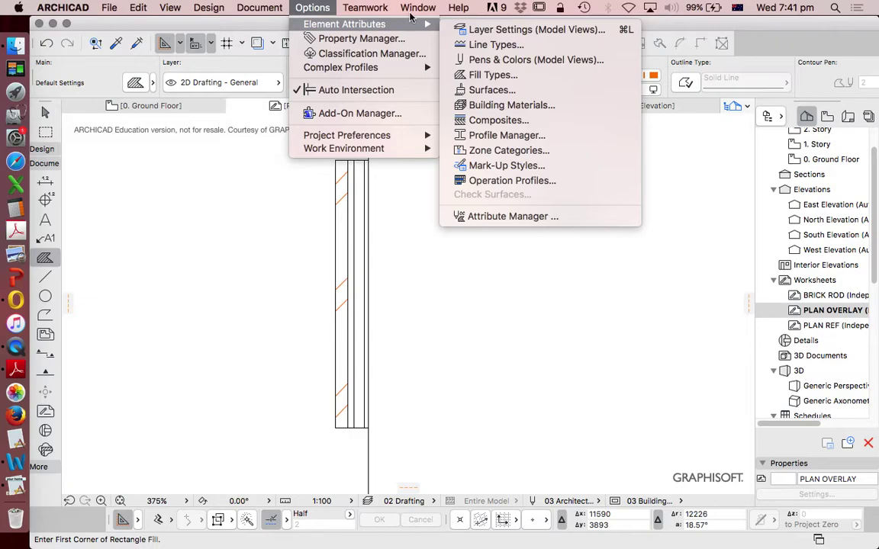
{"action": "left_click", "coordinate": [489, 74]}
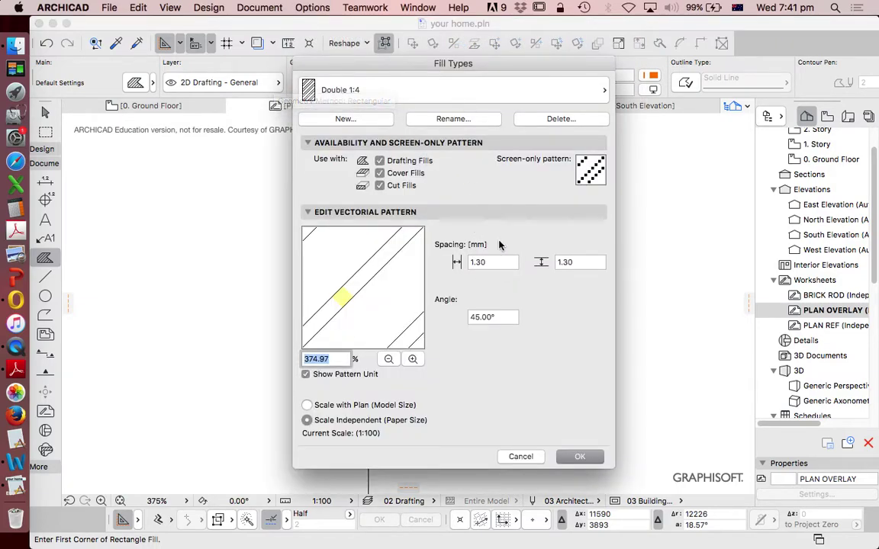
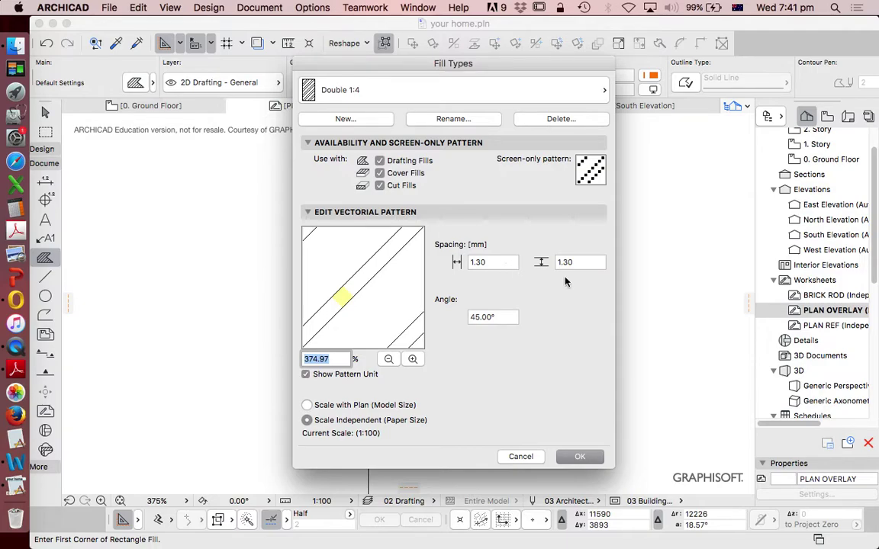
{"action": "left_click", "coordinate": [502, 260]}
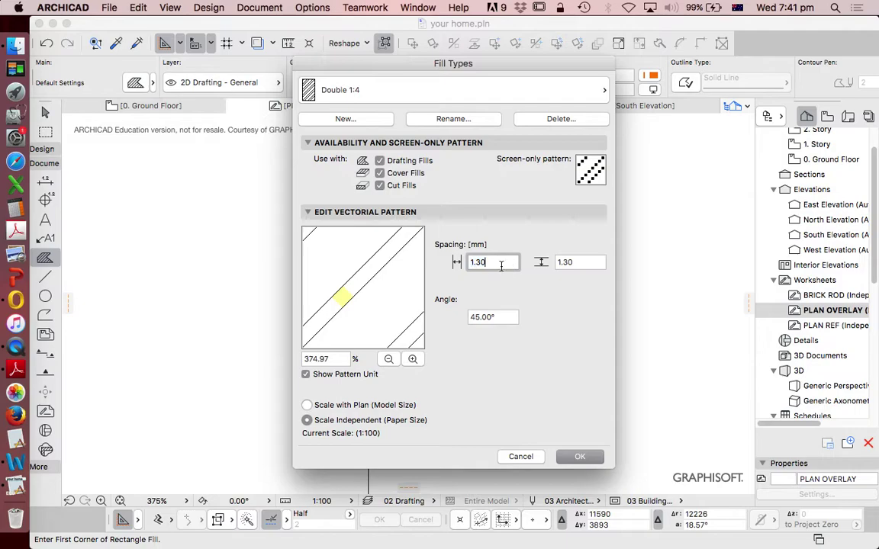
{"action": "left_click_drag", "start_coordinate": [501, 266], "coordinate": [405, 241]}
{"action": "type", "text": ".3"}
{"action": "left_click", "coordinate": [571, 260]}
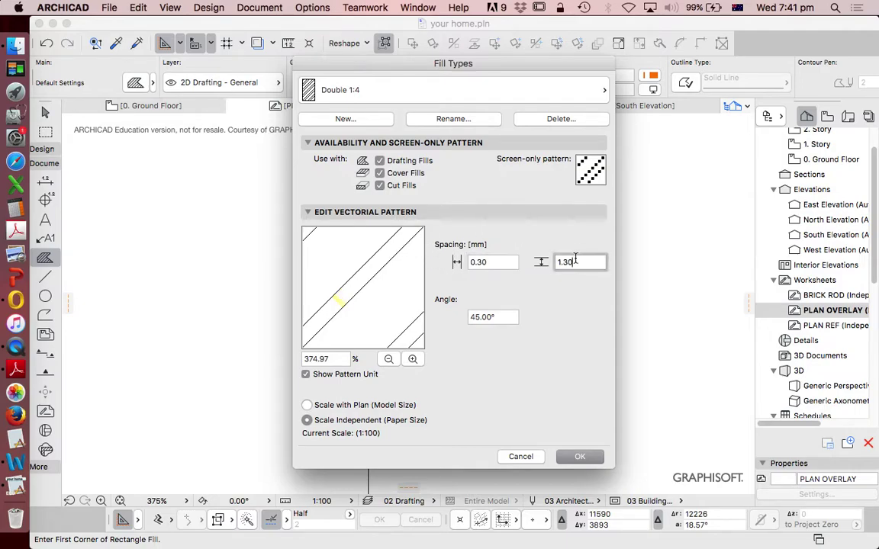
{"action": "double_click", "coordinate": [580, 260]}
{"action": "type", "text": ".6"}
{"action": "key", "text": "Return"}
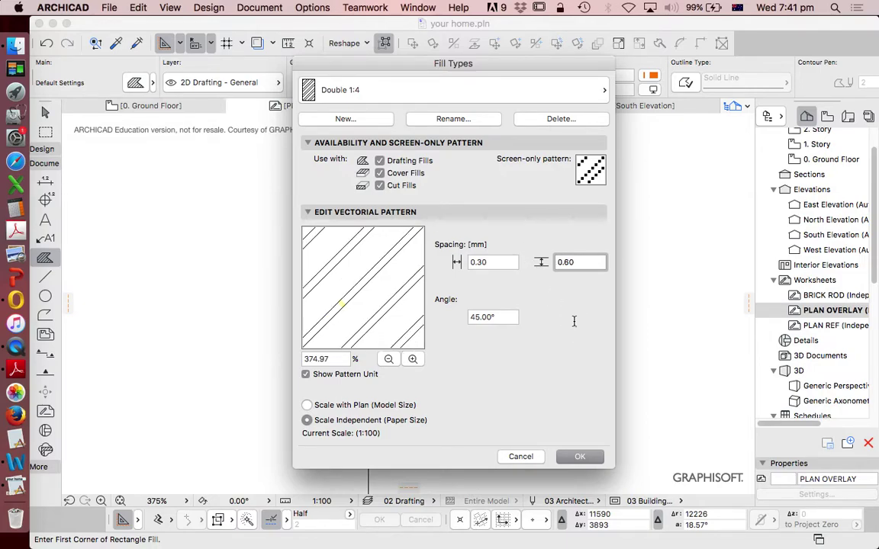
{"action": "left_click", "coordinate": [586, 456]}
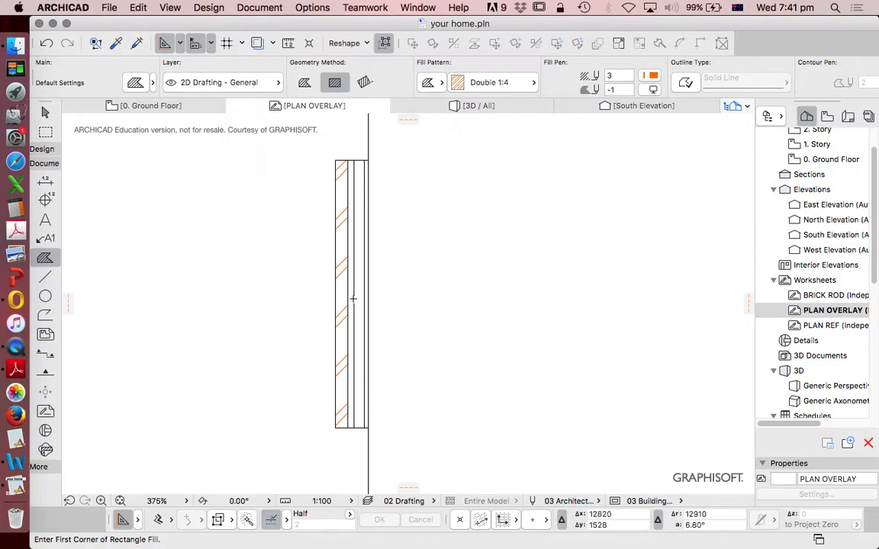
Step: Examine the revised Double 1:4 hatch density in the wall segment both close up and from further out
{"action": "scroll", "coordinate": [359, 284], "scroll_direction": "up", "scroll_amount": 5}
{"action": "scroll", "coordinate": [362, 281], "scroll_direction": "down", "scroll_amount": 2}
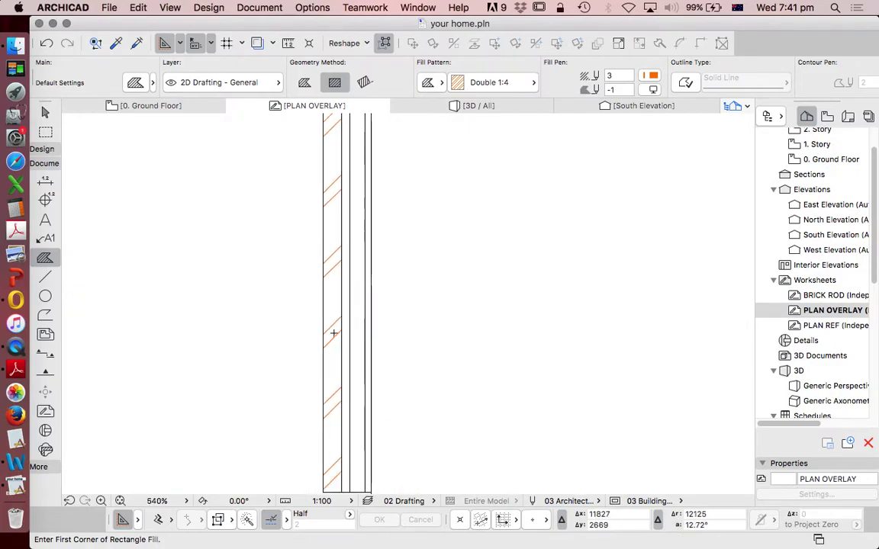
{"action": "scroll", "coordinate": [392, 286], "scroll_direction": "down", "scroll_amount": 2}
{"action": "scroll", "coordinate": [392, 286], "scroll_direction": "down", "scroll_amount": 3}
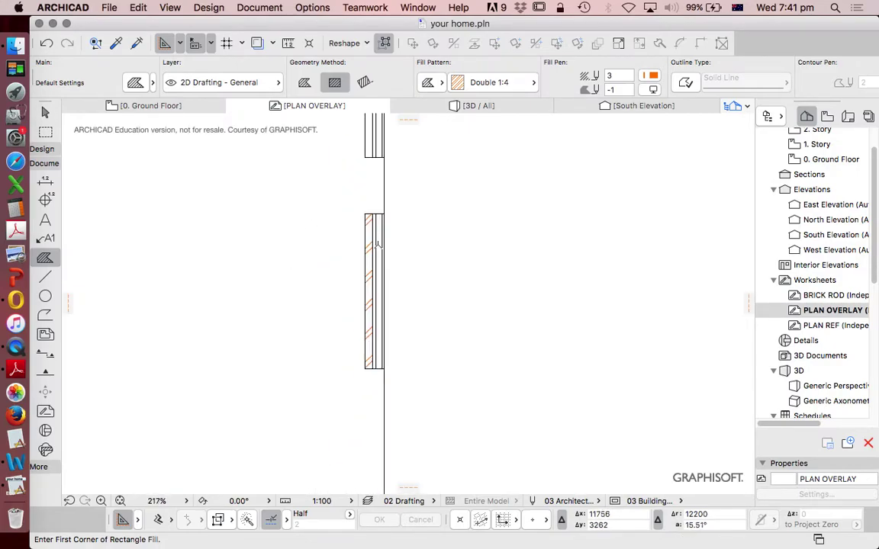
{"action": "scroll", "coordinate": [377, 244], "scroll_direction": "up", "scroll_amount": 10}
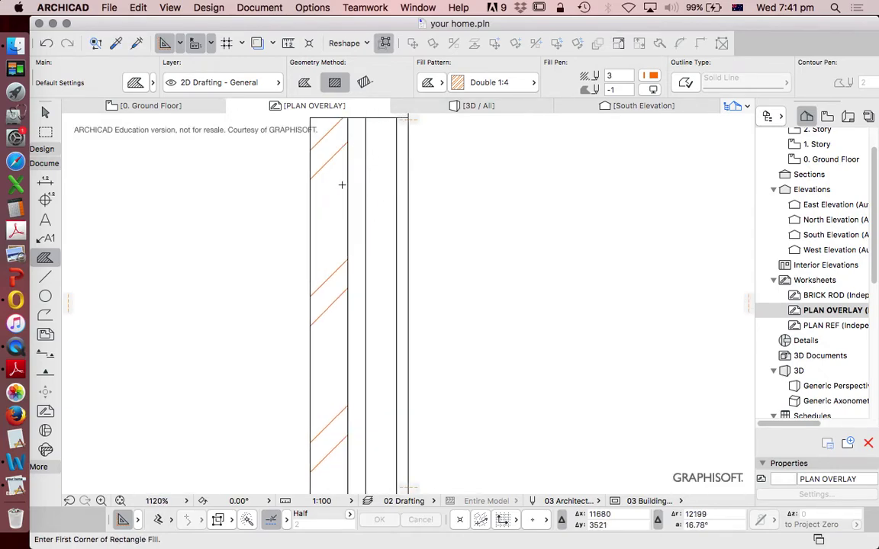
{"action": "scroll", "coordinate": [402, 182], "scroll_direction": "down", "scroll_amount": 2}
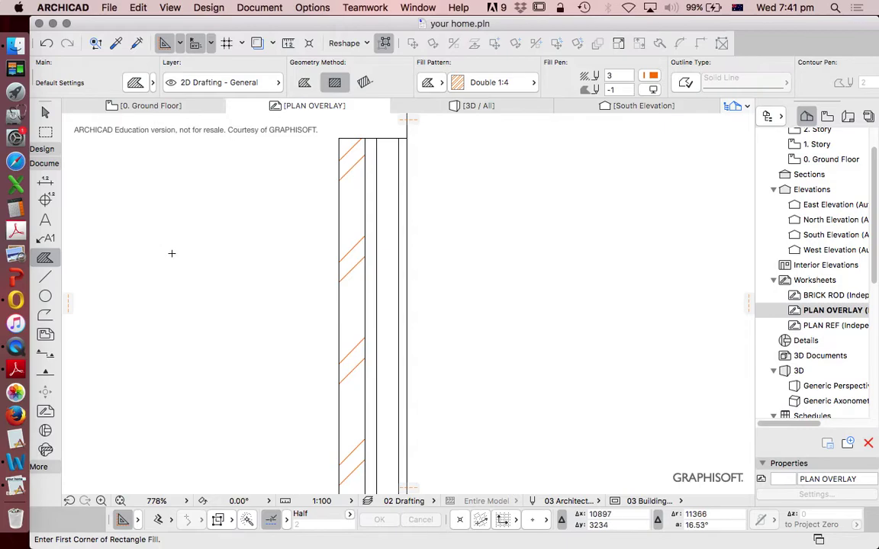
{"action": "scroll", "coordinate": [172, 254], "scroll_direction": "down", "scroll_amount": 3}
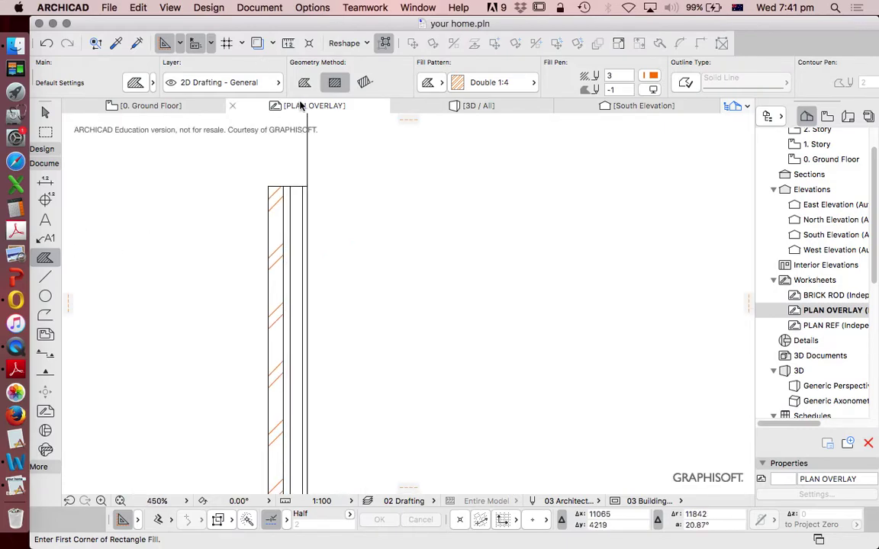
Step: Set the default fill pattern to Batt Insulation
{"action": "left_click", "coordinate": [133, 83]}
{"action": "left_click", "coordinate": [417, 183]}
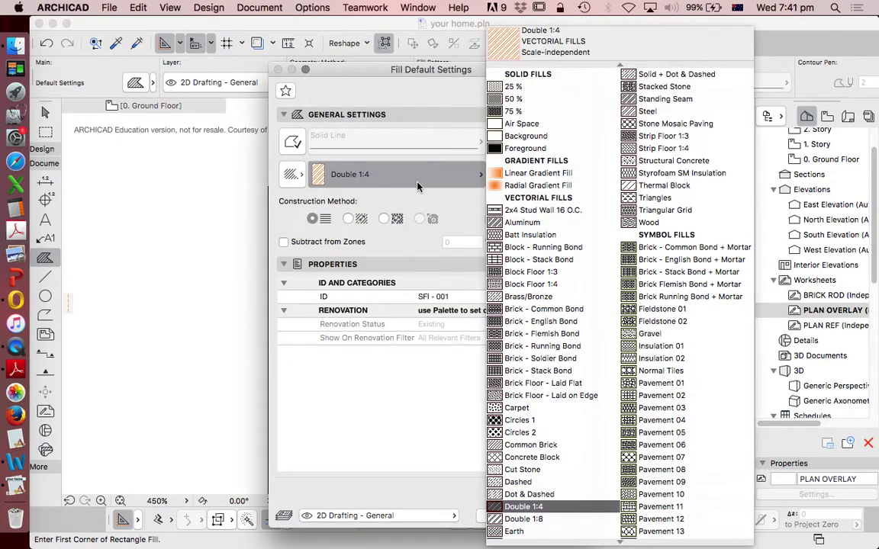
{"action": "left_click", "coordinate": [636, 174]}
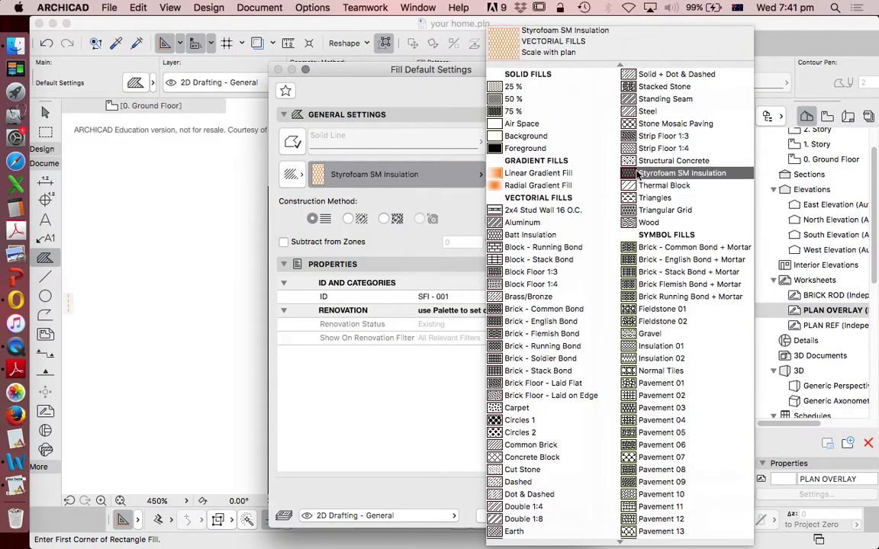
{"action": "left_click", "coordinate": [556, 237]}
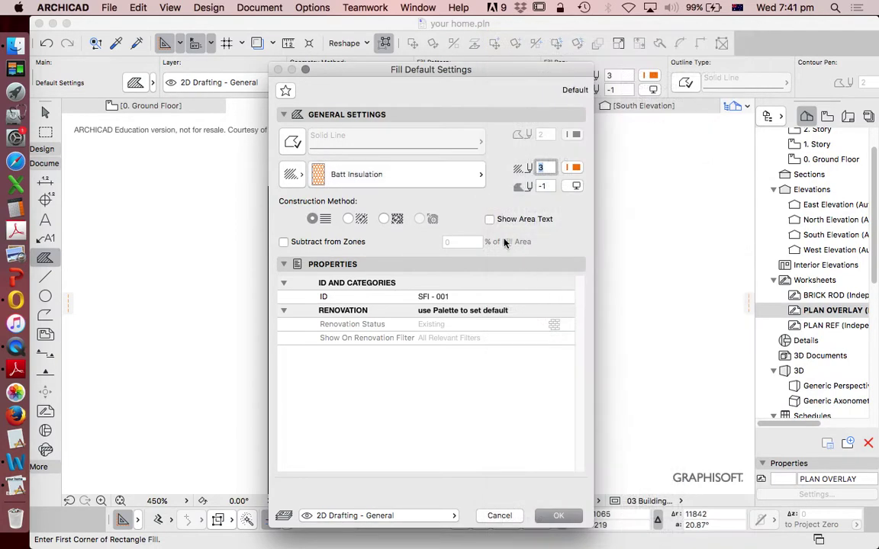
{"action": "left_click", "coordinate": [559, 517]}
Step: Fill the wider leaf near the wall segment's outer face with Batt Insulation using the Magic Wand, and select the new fill
{"action": "scroll", "coordinate": [313, 208], "scroll_direction": "up", "scroll_amount": 5}
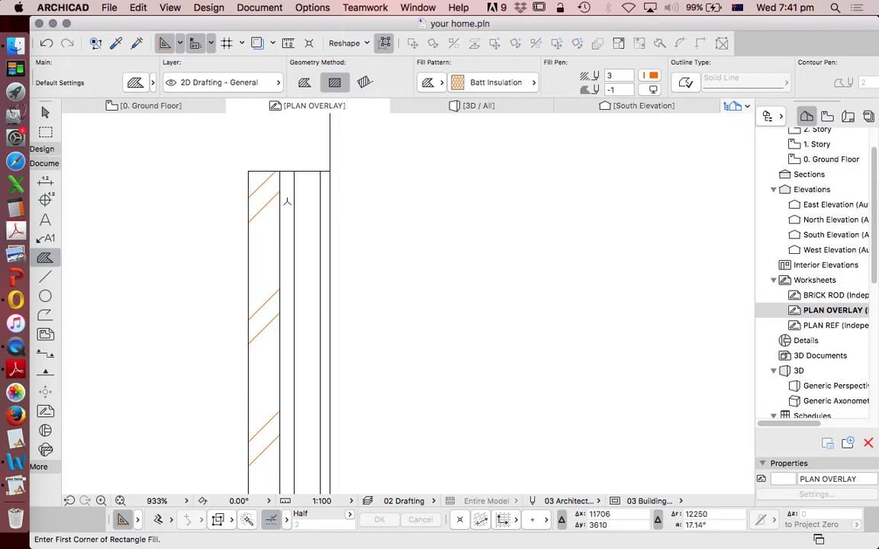
{"action": "scroll", "coordinate": [356, 206], "scroll_direction": "down", "scroll_amount": 7}
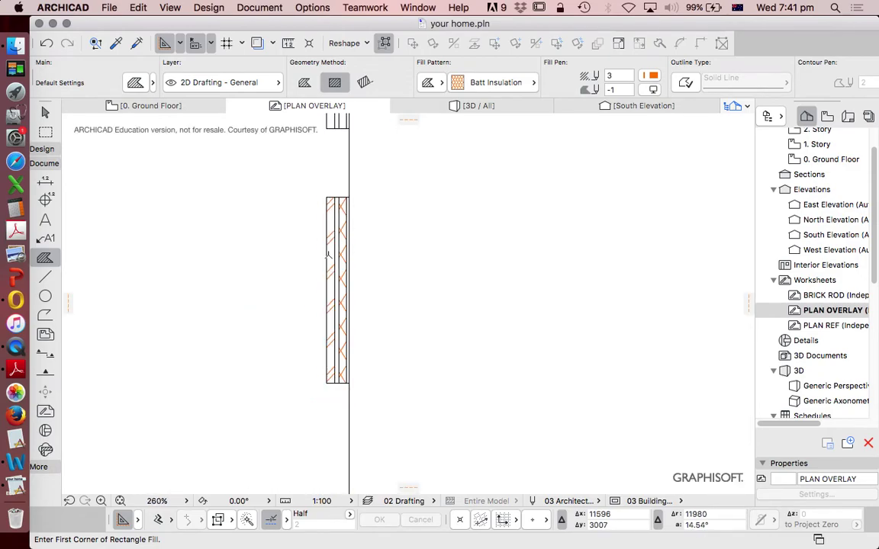
{"action": "scroll", "coordinate": [329, 254], "scroll_direction": "up", "scroll_amount": 5}
{"action": "left_click", "coordinate": [364, 249], "text": "shift"}
{"action": "left_click", "coordinate": [369, 251]}
{"action": "scroll", "coordinate": [368, 252], "scroll_direction": "down", "scroll_amount": 3}
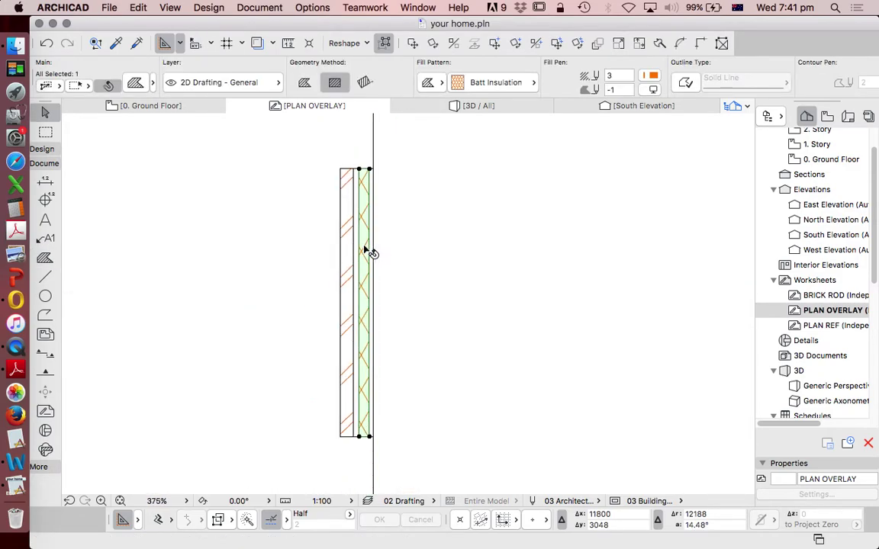
Step: Pick up the insulation fill's settings and set the Batt Insulation fill type's spacing to 0.60 mm horizontally and vertically
{"action": "key", "text": "Escape"}
{"action": "left_click", "coordinate": [364, 206], "text": "alt"}
{"action": "left_click", "coordinate": [312, 7]}
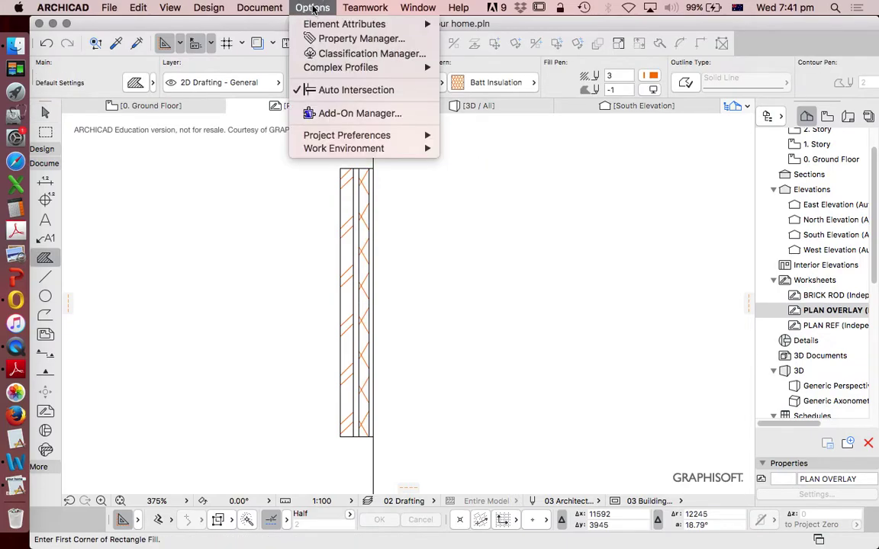
{"action": "mouse_move", "coordinate": [344, 24]}
{"action": "left_click", "coordinate": [495, 74]}
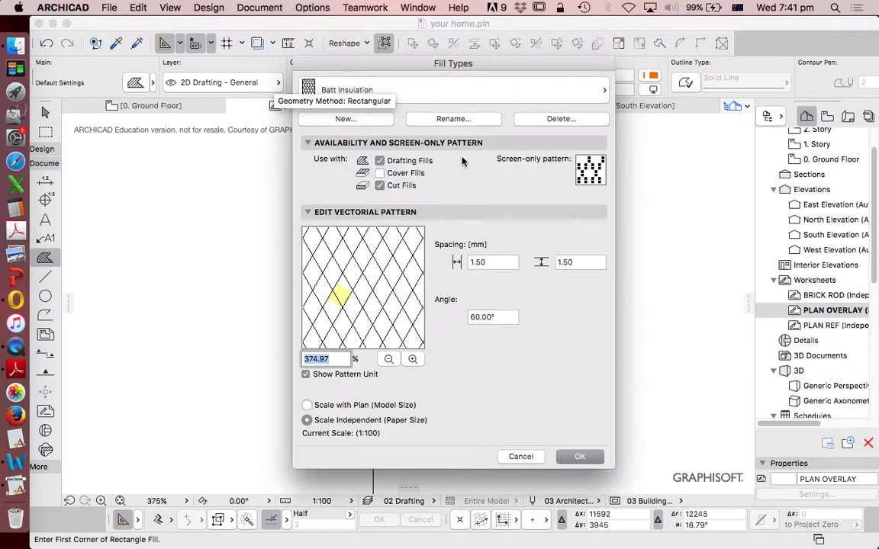
{"action": "left_click", "coordinate": [495, 263]}
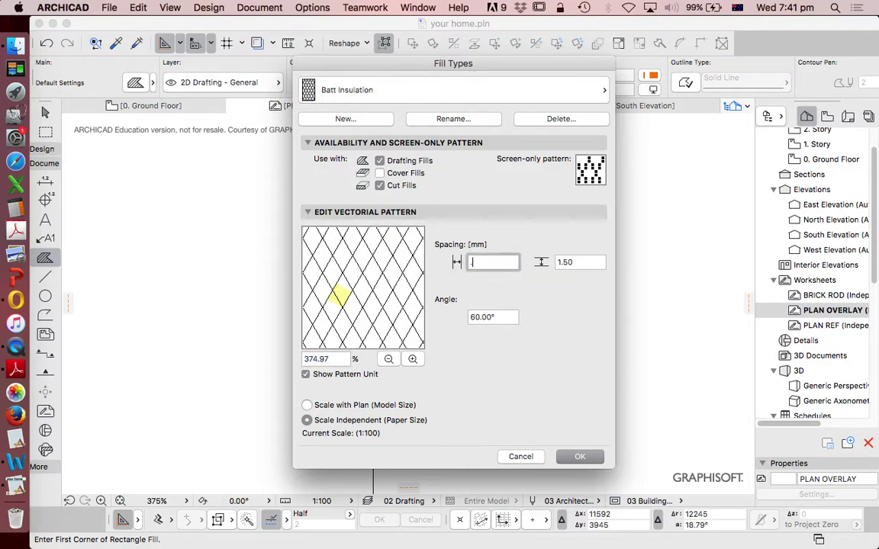
{"action": "key", "text": "Tab"}
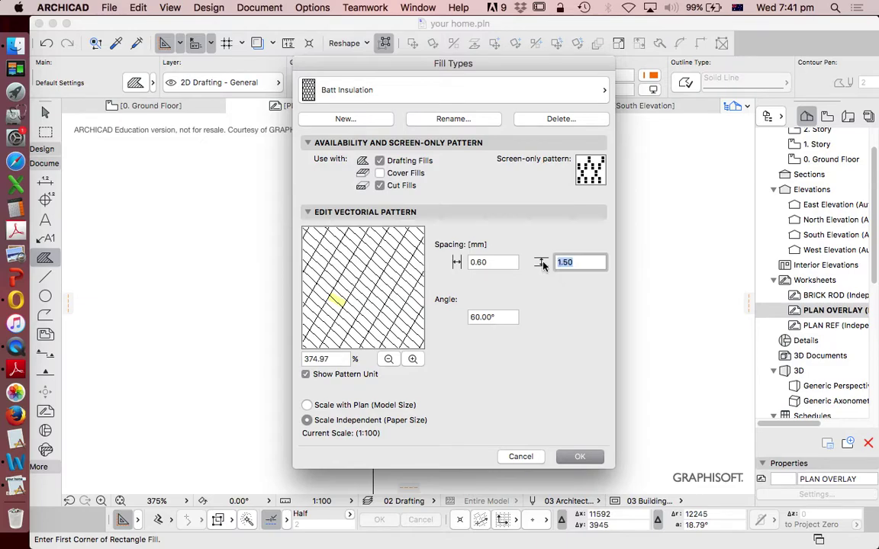
{"action": "left_click", "coordinate": [581, 456]}
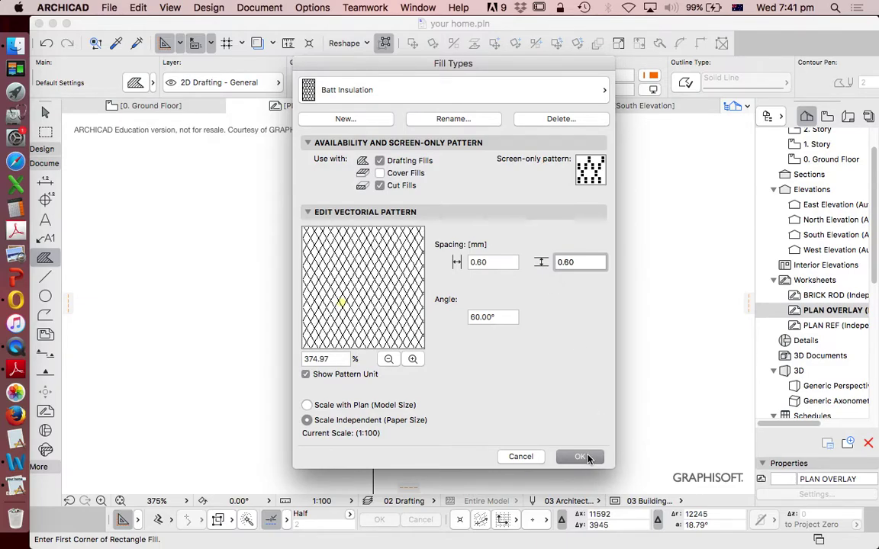
Step: Examine the revised Batt Insulation hatch in the wall segment and browse the alternative fill patterns without changing the fill
{"action": "scroll", "coordinate": [346, 229], "scroll_direction": "up", "scroll_amount": 3}
{"action": "scroll", "coordinate": [346, 229], "scroll_direction": "down", "scroll_amount": 5}
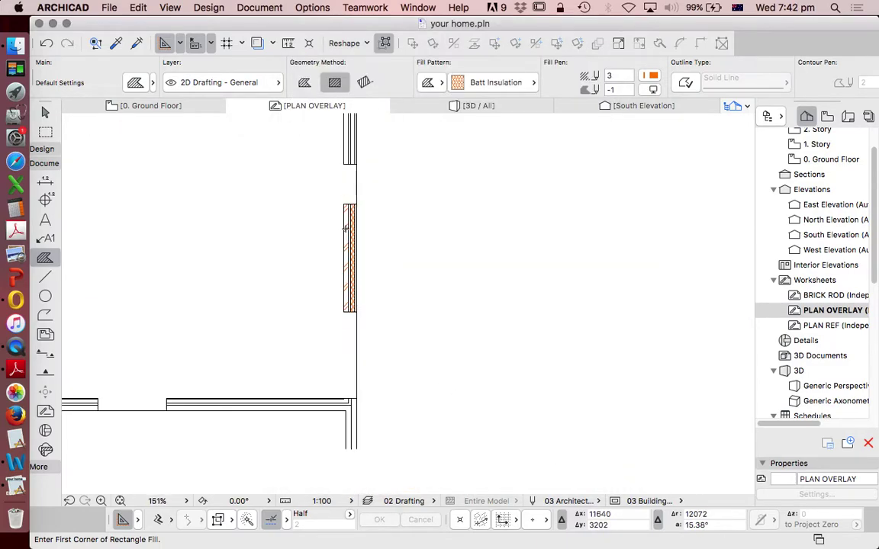
{"action": "scroll", "coordinate": [355, 213], "scroll_direction": "up", "scroll_amount": 6}
{"action": "key", "text": "Escape"}
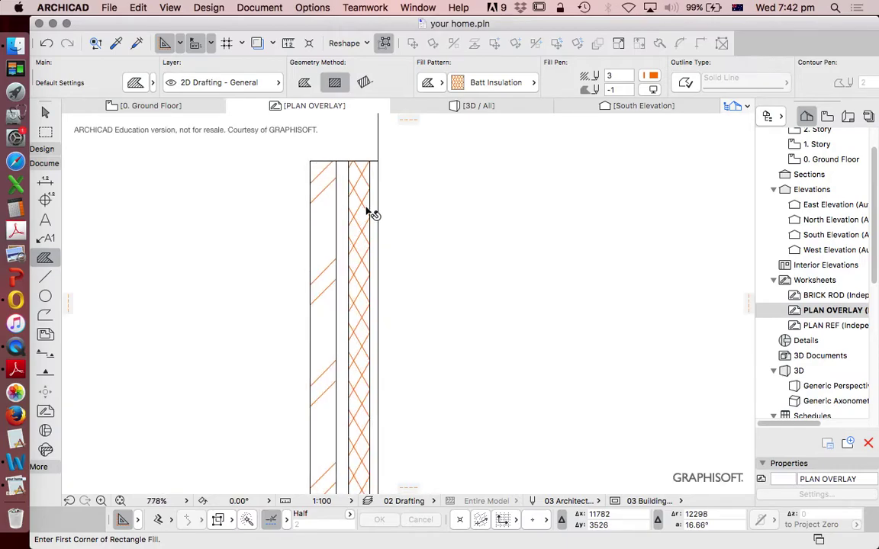
{"action": "left_click", "coordinate": [364, 207]}
{"action": "scroll", "coordinate": [363, 205], "scroll_direction": "down", "scroll_amount": 1}
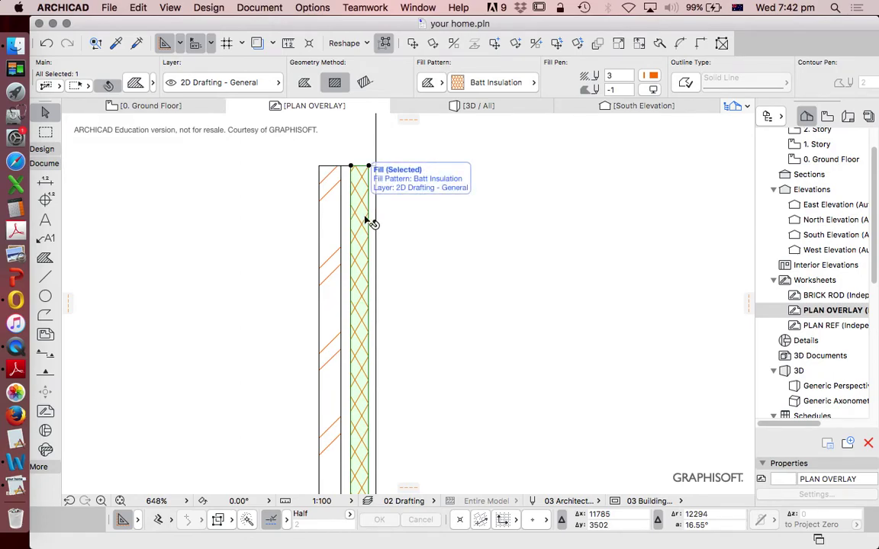
{"action": "left_click", "coordinate": [496, 82]}
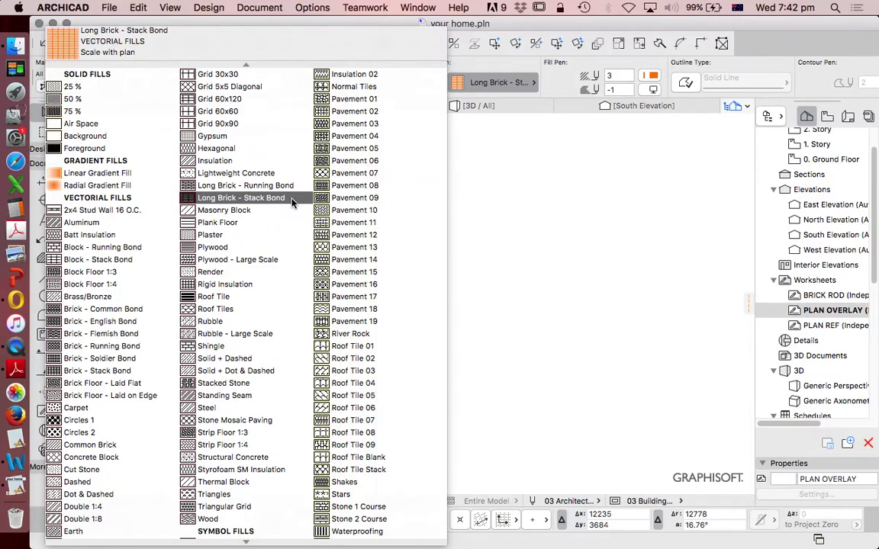
{"action": "scroll", "coordinate": [331, 183], "scroll_direction": "down", "scroll_amount": 5}
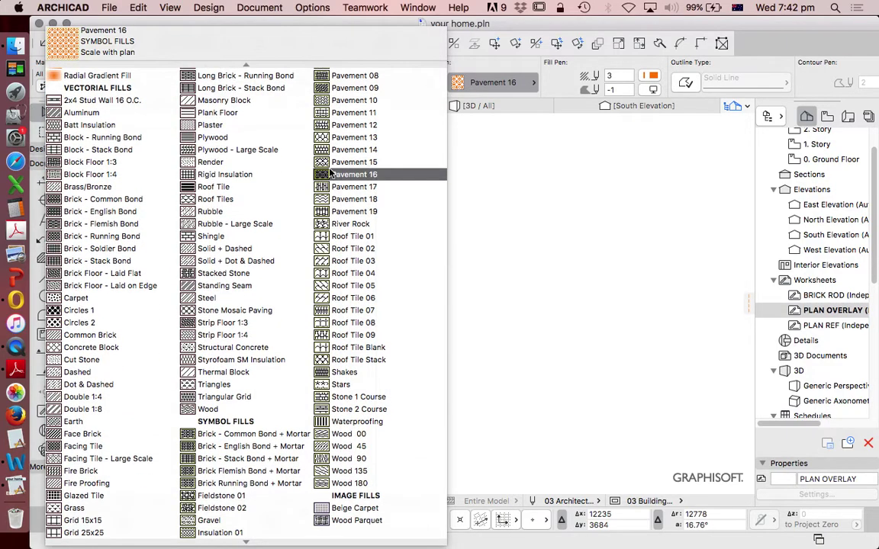
{"action": "left_click", "coordinate": [545, 217]}
{"action": "left_click", "coordinate": [453, 292]}
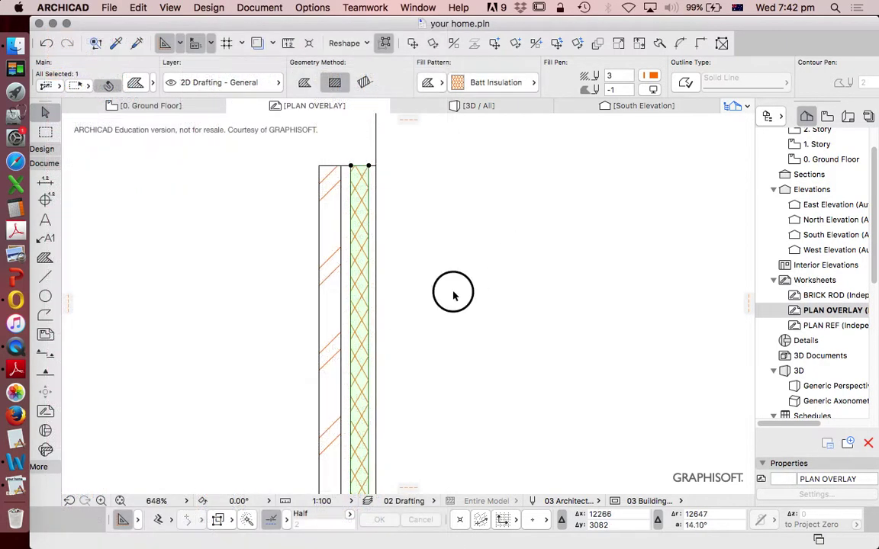
{"action": "left_click", "coordinate": [453, 296]}
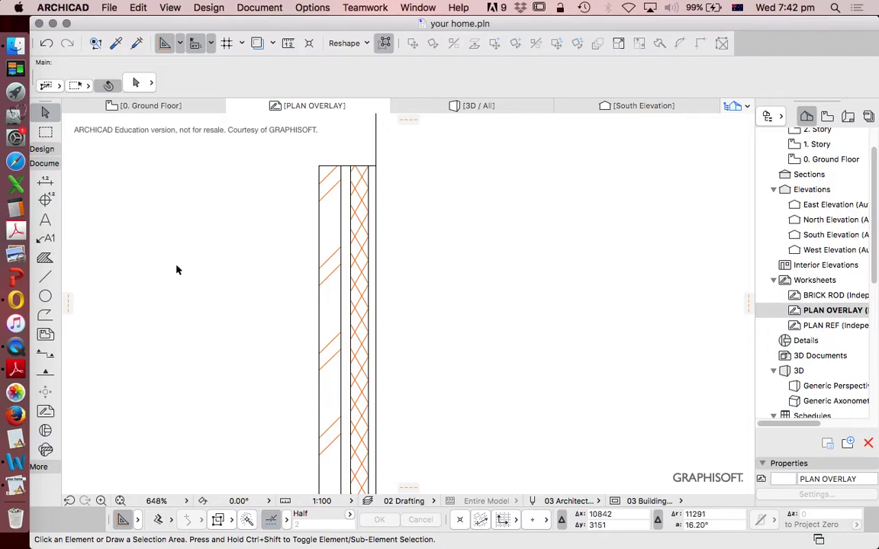
Step: Search the object library for INSU and set Fiber Insulation 21 as the default object
{"action": "scroll", "coordinate": [264, 224], "scroll_direction": "down", "scroll_amount": 2}
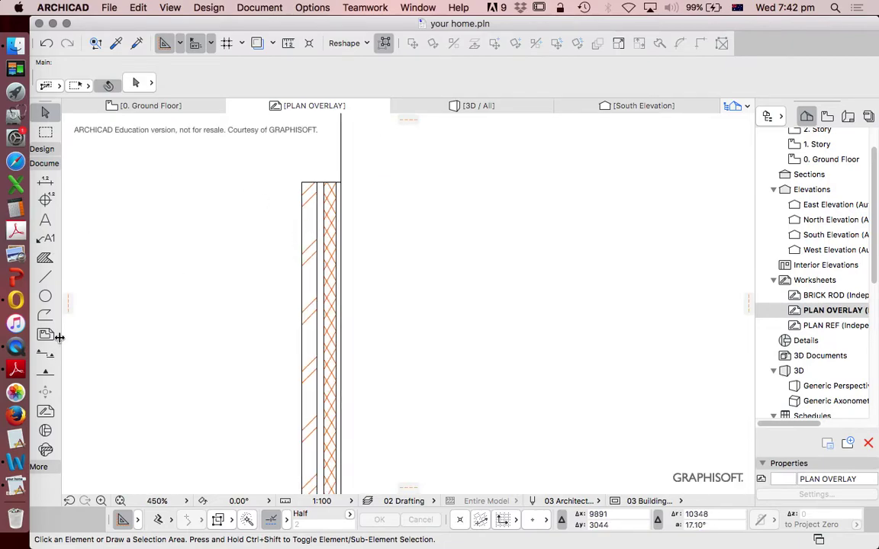
{"action": "left_click", "coordinate": [42, 149]}
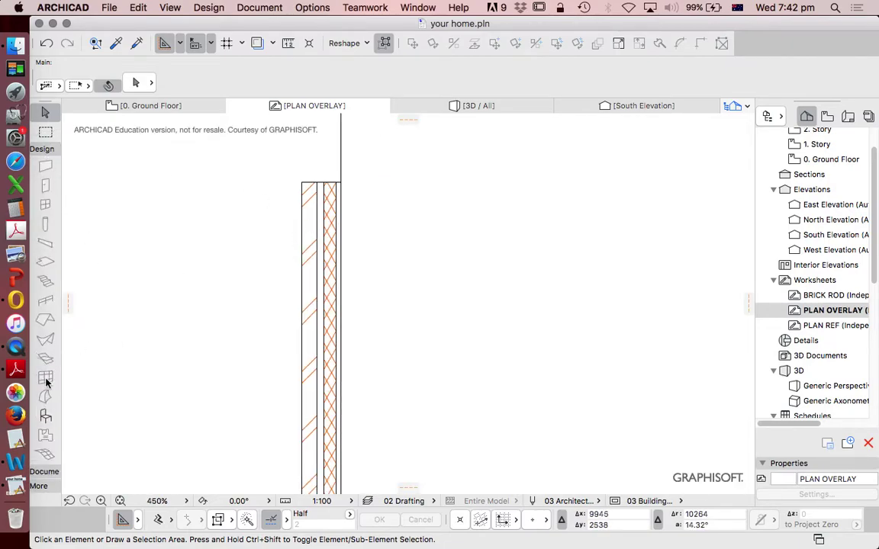
{"action": "left_click", "coordinate": [45, 416]}
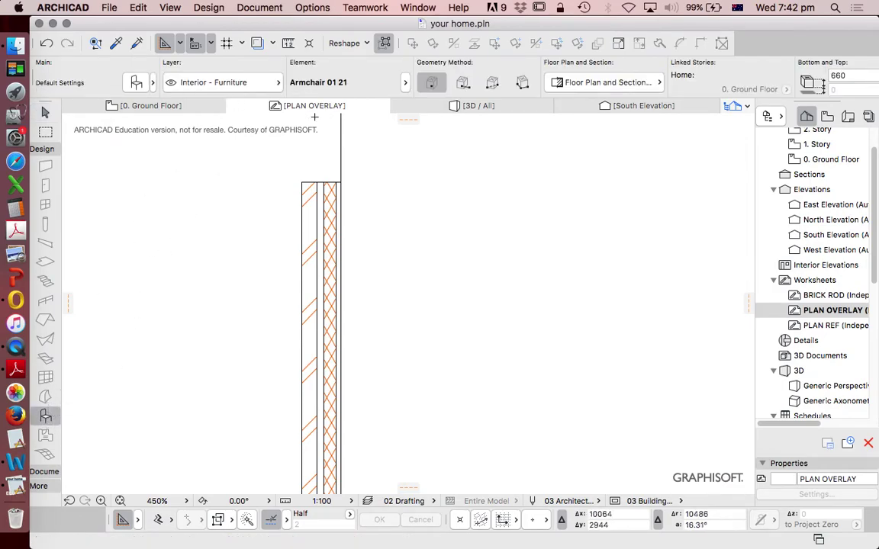
{"action": "left_click", "coordinate": [214, 78]}
{"action": "left_click", "coordinate": [178, 155]}
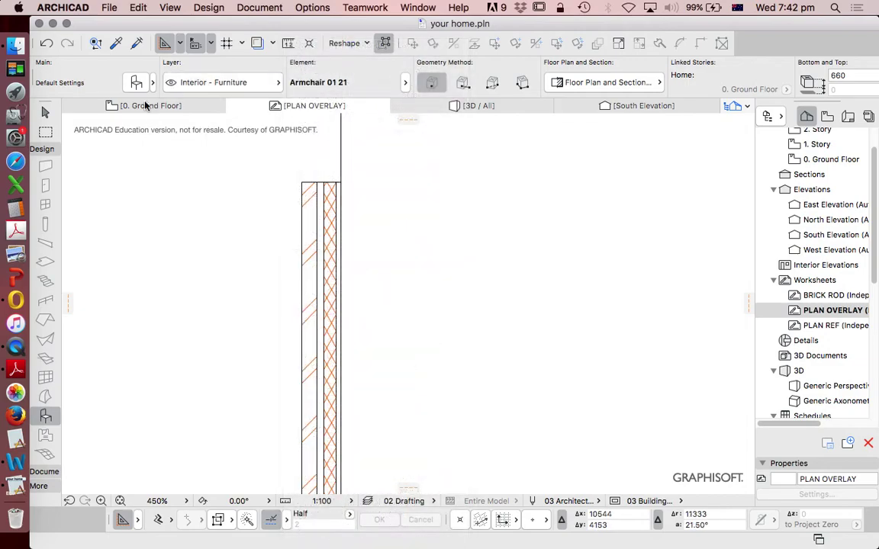
{"action": "left_click", "coordinate": [137, 82]}
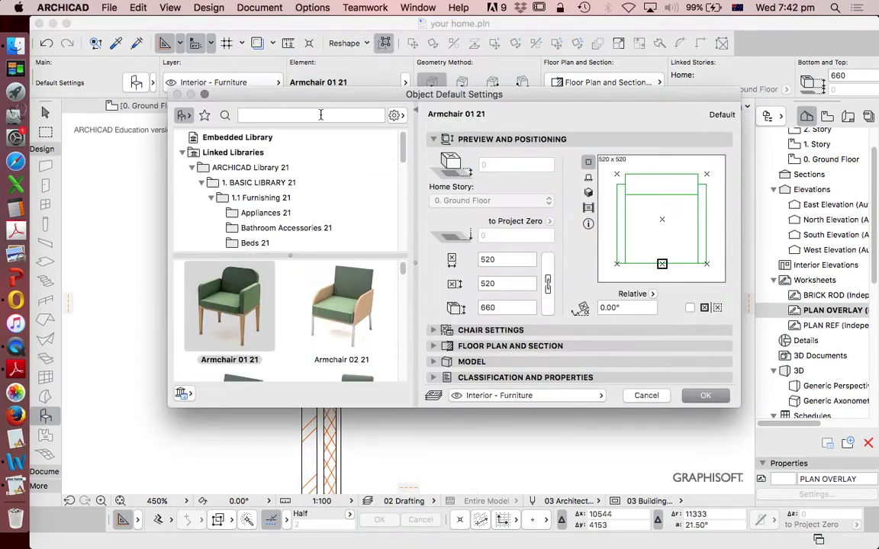
{"action": "left_click", "coordinate": [321, 115]}
{"action": "type", "text": "INSU"}
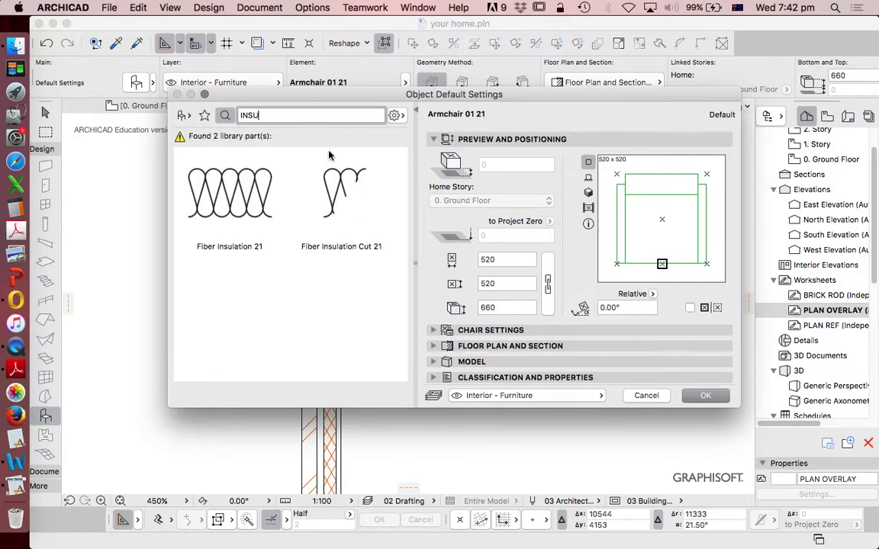
{"action": "left_click", "coordinate": [247, 200]}
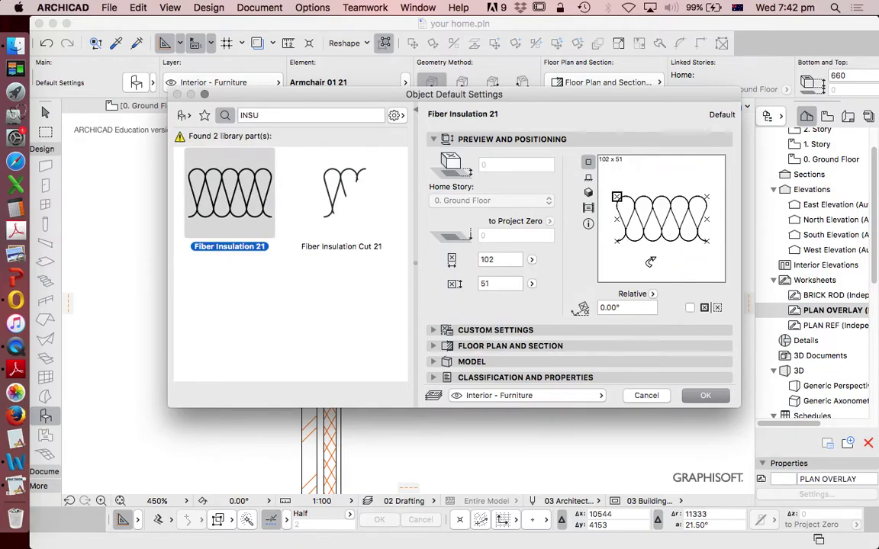
{"action": "left_click", "coordinate": [699, 397]}
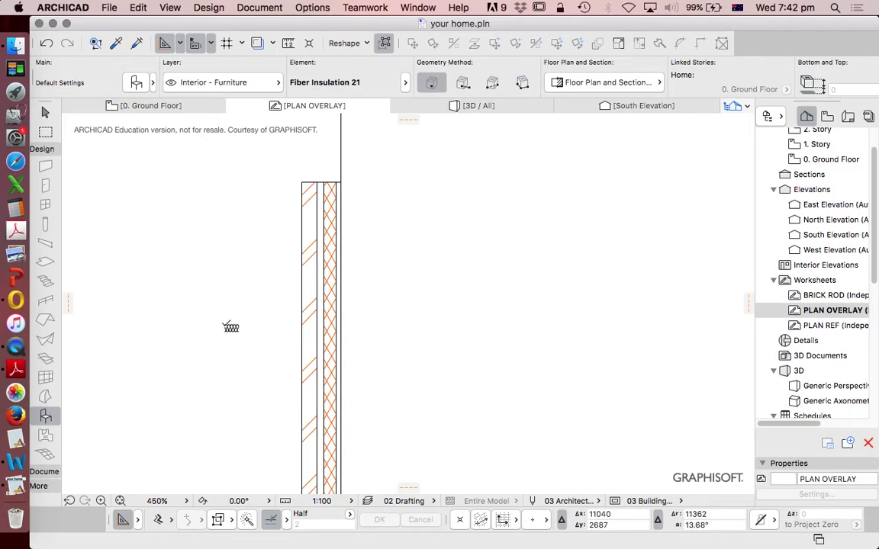
Step: Place a Fiber Insulation 21 object in the empty space beside the wall segment's inner face and rotate it 90° counterclockwise
{"action": "left_click", "coordinate": [231, 328]}
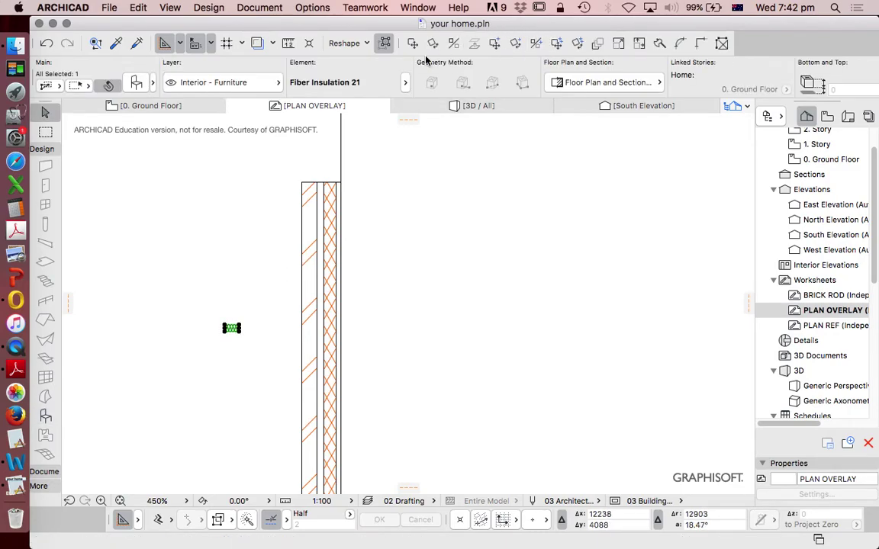
{"action": "left_click", "coordinate": [429, 44]}
{"action": "left_click", "coordinate": [234, 343]}
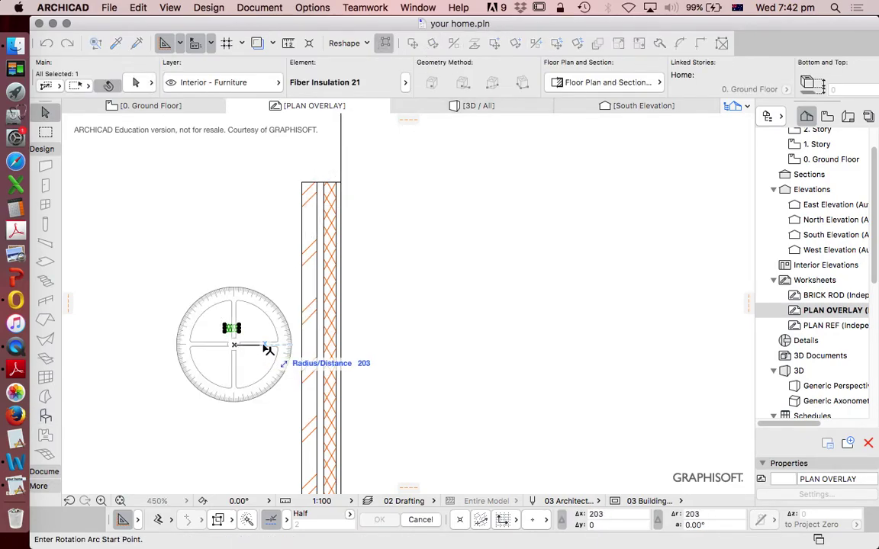
{"action": "left_click", "coordinate": [263, 344]}
{"action": "left_click", "coordinate": [234, 289]}
Step: Move the rotated insulation object to just outside the wall segment's outer face, near its upper end
{"action": "left_click", "coordinate": [412, 44]}
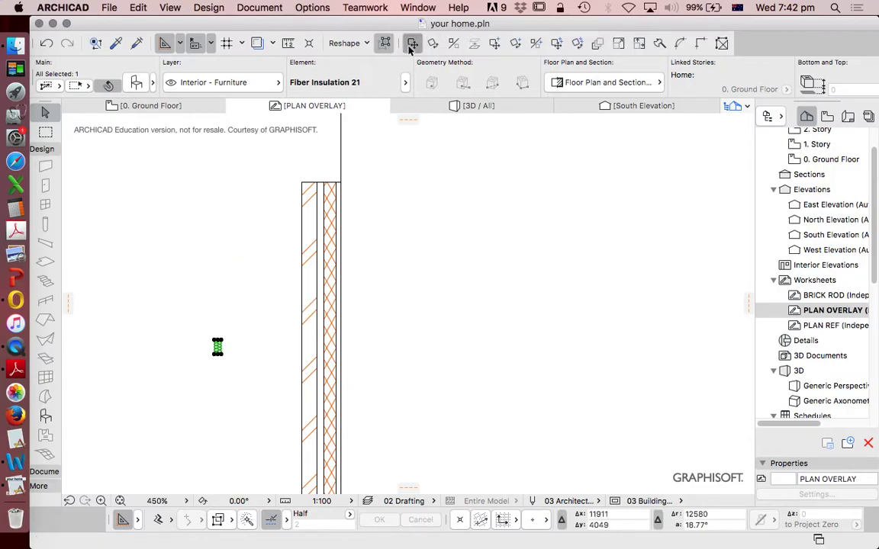
{"action": "left_click", "coordinate": [219, 348]}
{"action": "scroll", "coordinate": [345, 197], "scroll_direction": "up", "scroll_amount": 5}
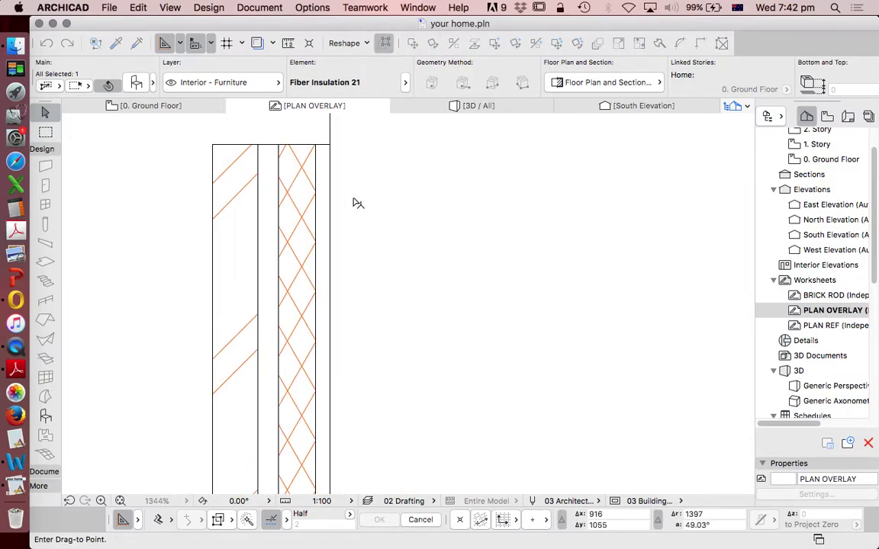
{"action": "left_click", "coordinate": [359, 202]}
Step: Delete the Batt Insulation fill and move the insulation object into the upper end of the emptied leaf
{"action": "left_click", "coordinate": [299, 176]}
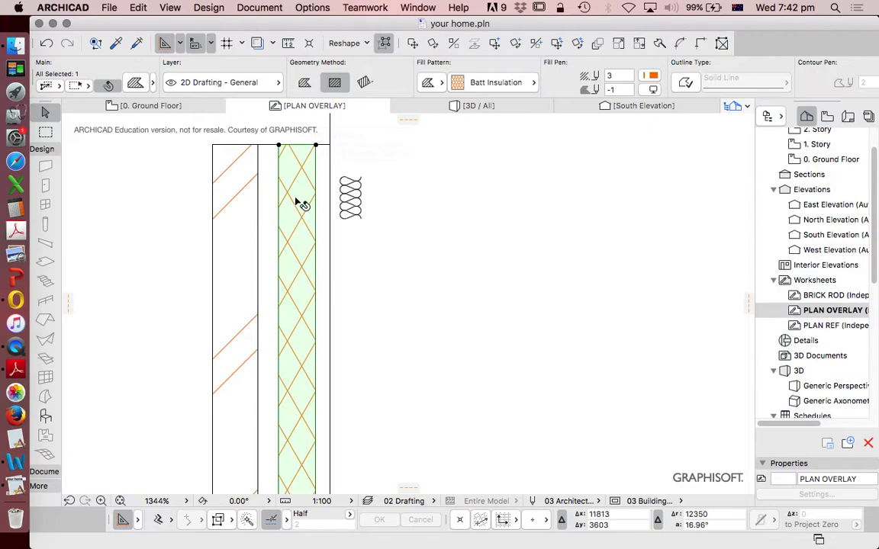
{"action": "key", "text": "Delete"}
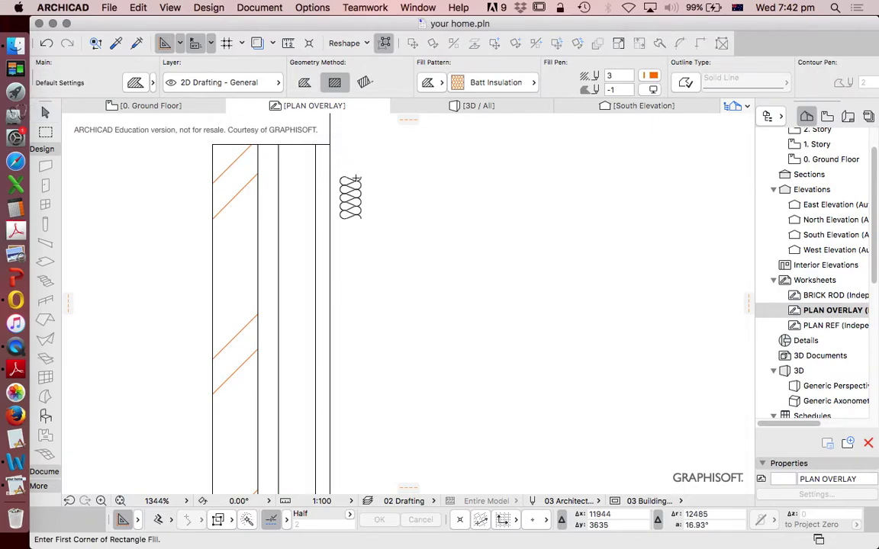
{"action": "left_click_drag", "start_coordinate": [353, 180], "coordinate": [298, 150]}
{"action": "scroll", "coordinate": [308, 141], "scroll_direction": "up", "scroll_amount": 4}
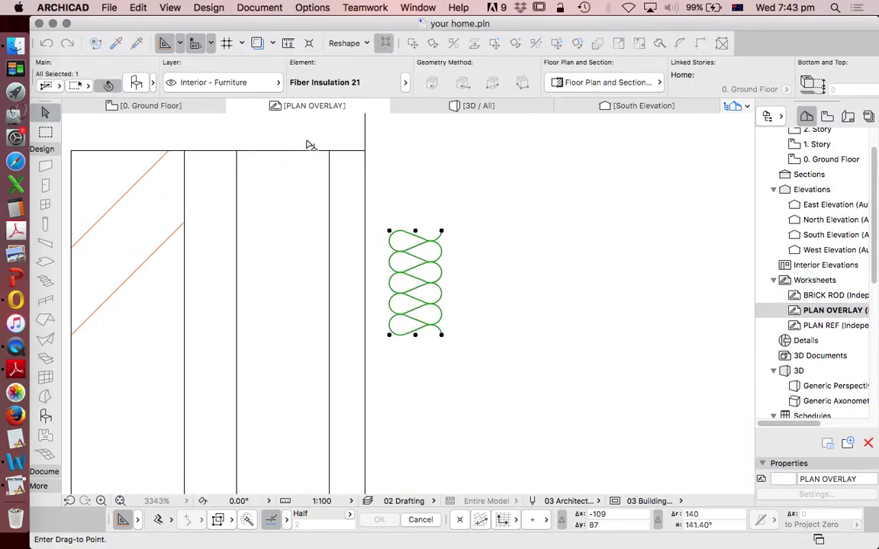
{"action": "left_click", "coordinate": [270, 160]}
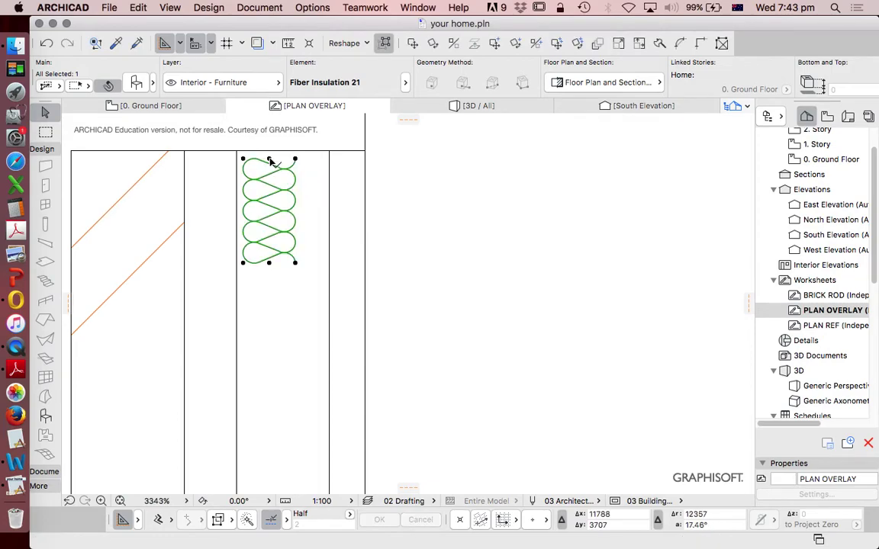
Step: Stretch the insulation object to about 78 mm wide, and lengthen it by about 2295 mm to near the wall segment's lower end
{"action": "left_click", "coordinate": [296, 263]}
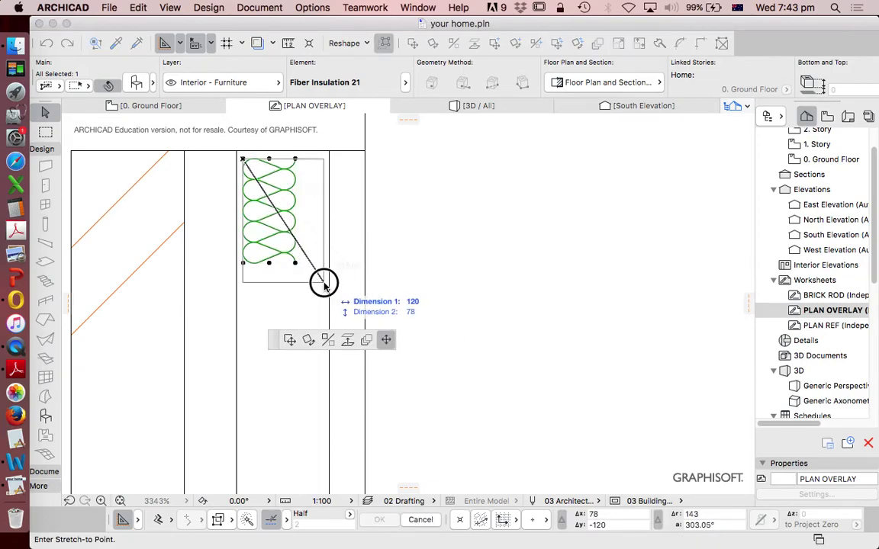
{"action": "left_click", "coordinate": [324, 282]}
{"action": "left_click", "coordinate": [284, 283]}
{"action": "scroll", "coordinate": [290, 274], "scroll_direction": "down", "scroll_amount": 15}
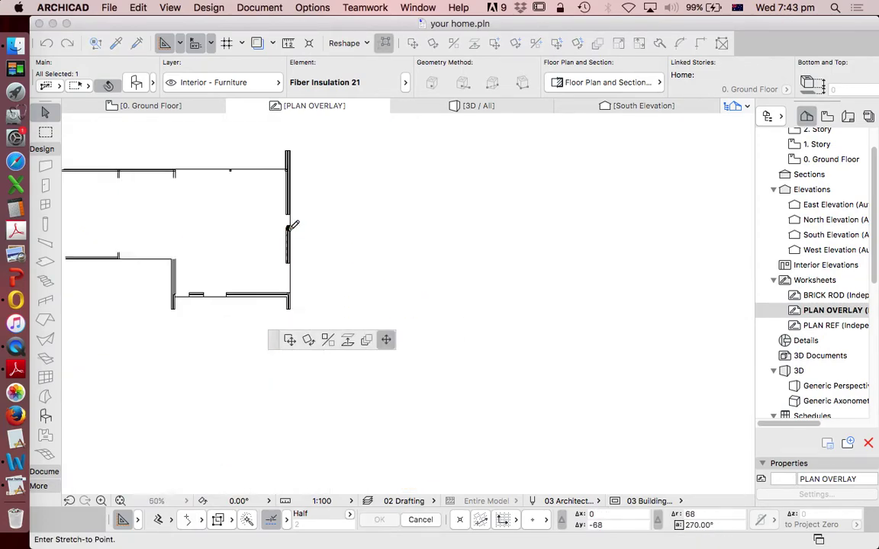
{"action": "scroll", "coordinate": [292, 245], "scroll_direction": "up", "scroll_amount": 15}
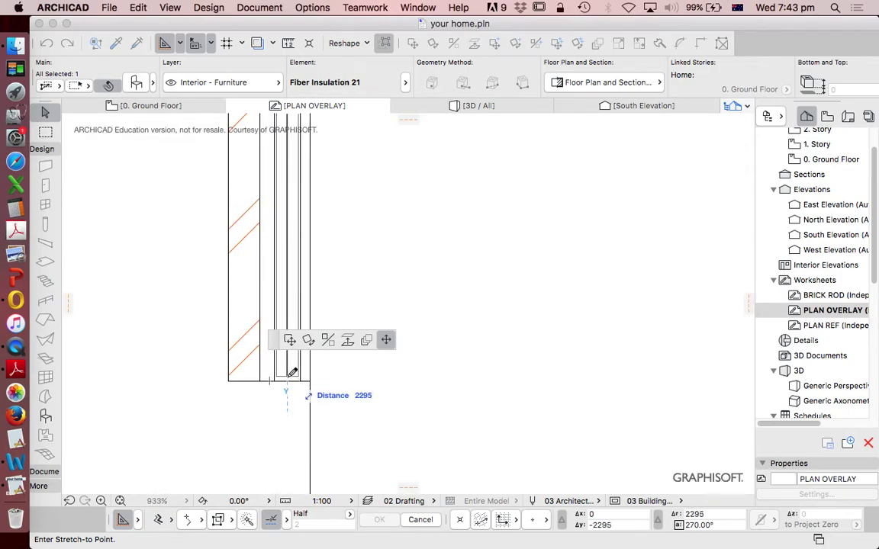
{"action": "left_click", "coordinate": [290, 375]}
{"action": "scroll", "coordinate": [348, 377], "scroll_direction": "down", "scroll_amount": 7}
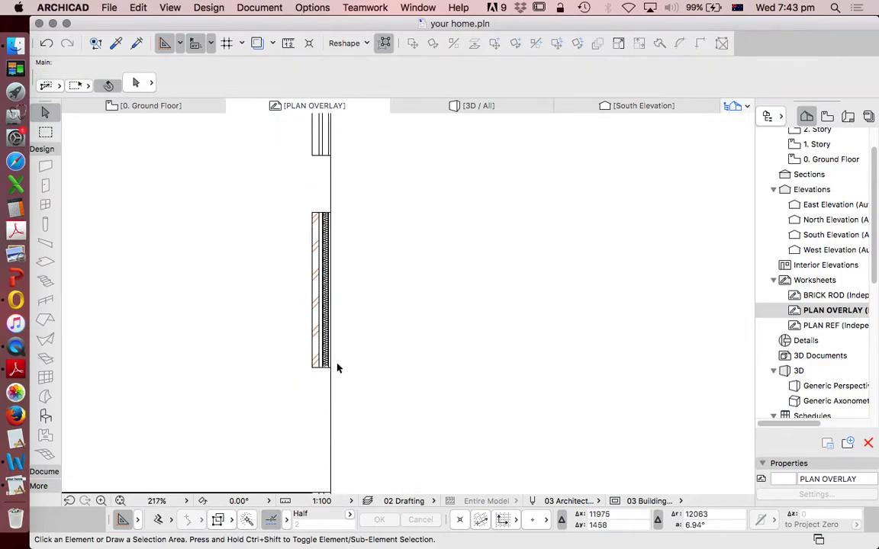
{"action": "scroll", "coordinate": [333, 264], "scroll_direction": "up", "scroll_amount": 7}
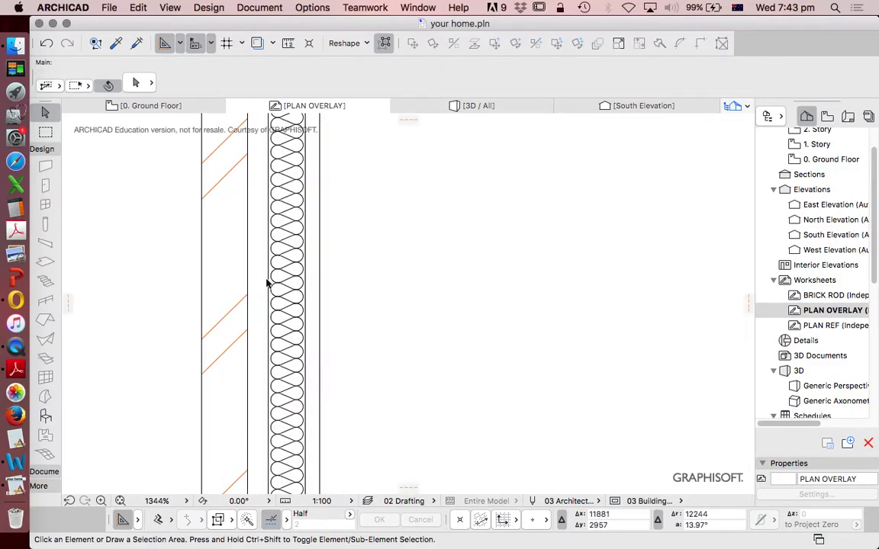
{"action": "scroll", "coordinate": [294, 259], "scroll_direction": "down", "scroll_amount": 10}
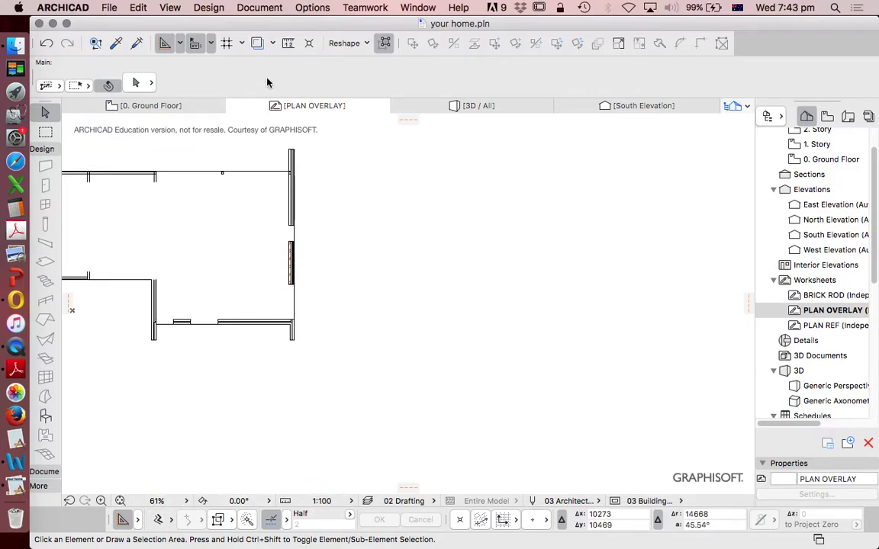
{"action": "scroll", "coordinate": [290, 244], "scroll_direction": "up", "scroll_amount": 11}
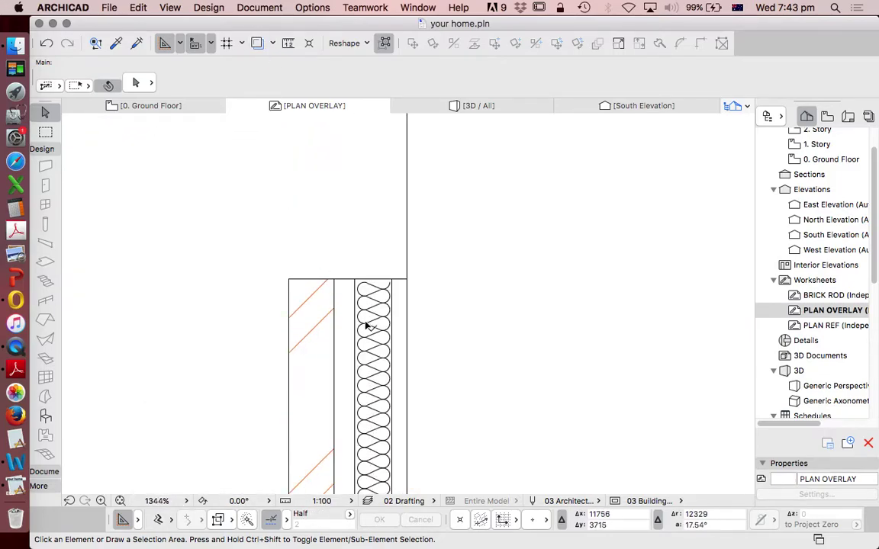
Step: Select the Fiber Insulation 21 object, examine how it fits the upper end of its wall leaf, and deselect it
{"action": "left_click", "coordinate": [376, 288]}
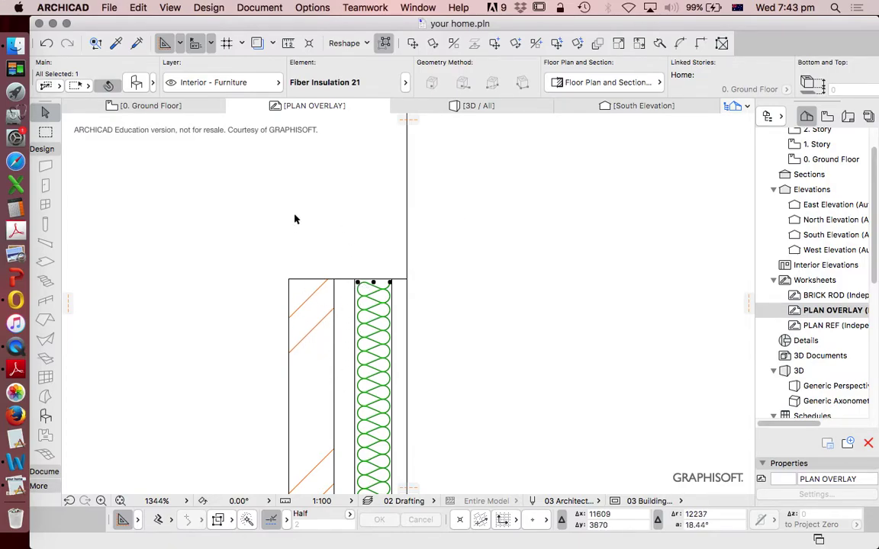
{"action": "scroll", "coordinate": [333, 229], "scroll_direction": "down", "scroll_amount": 3}
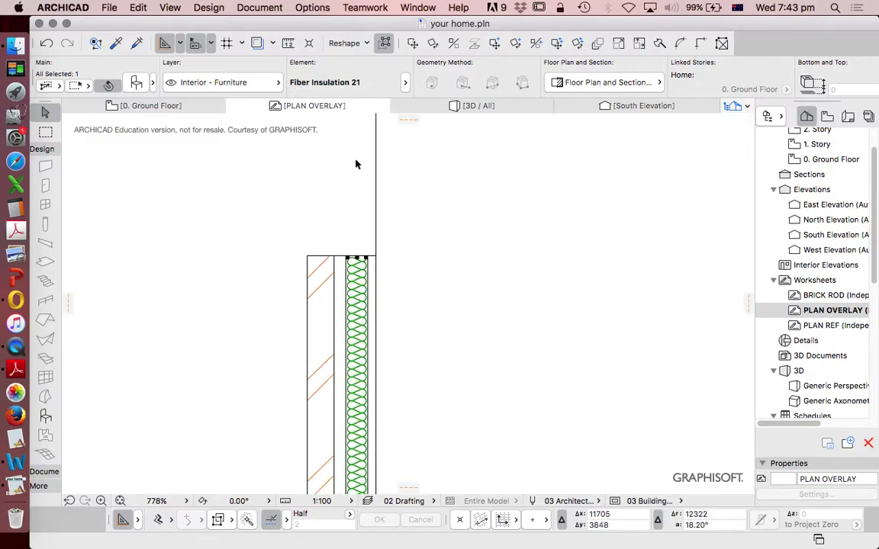
{"action": "scroll", "coordinate": [372, 221], "scroll_direction": "up", "scroll_amount": 1}
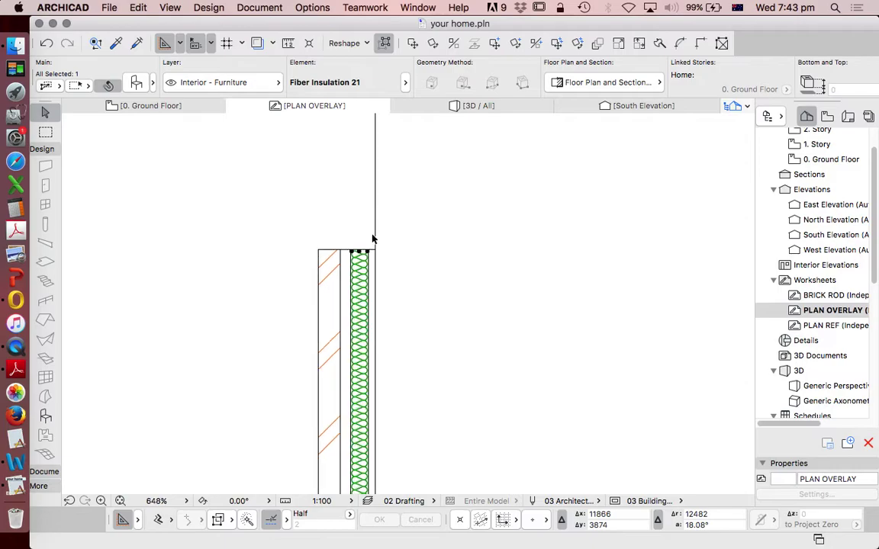
{"action": "scroll", "coordinate": [372, 286], "scroll_direction": "down", "scroll_amount": 1}
{"action": "scroll", "coordinate": [356, 265], "scroll_direction": "up", "scroll_amount": 2}
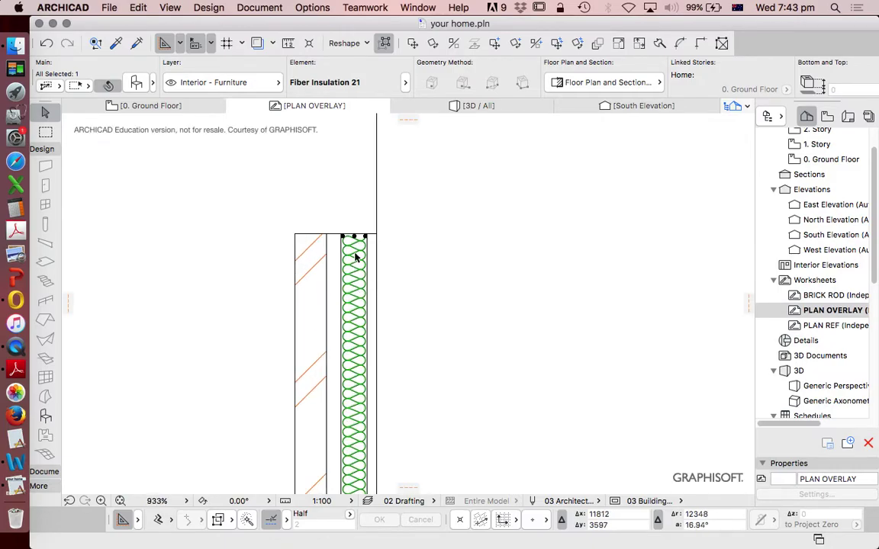
{"action": "scroll", "coordinate": [373, 210], "scroll_direction": "down", "scroll_amount": 2}
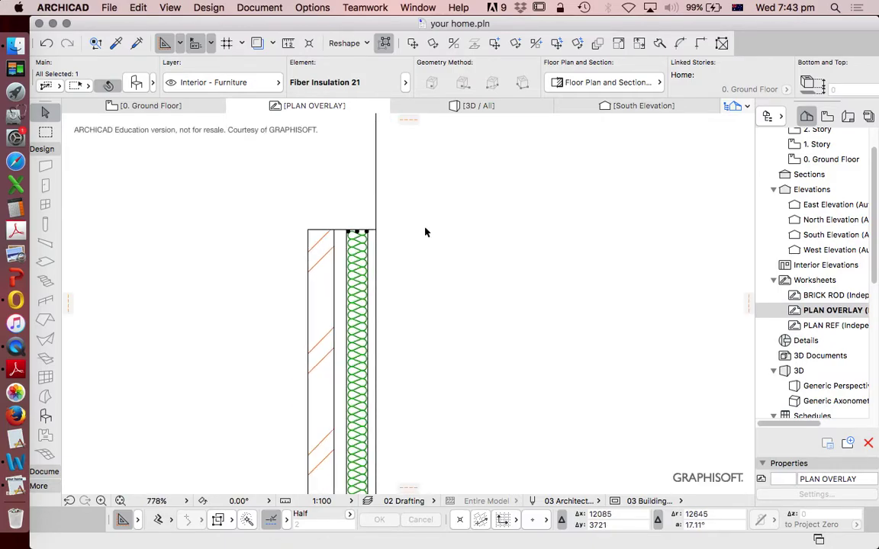
{"action": "left_click", "coordinate": [426, 251]}
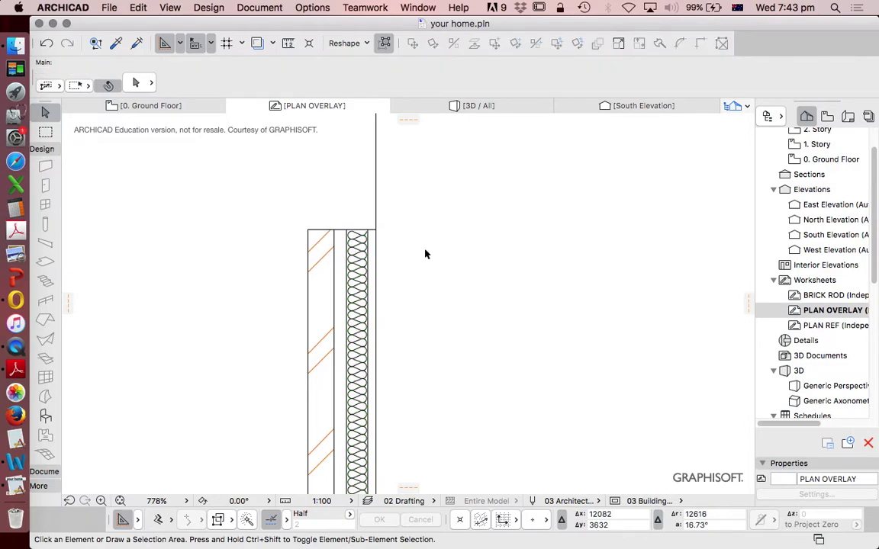
Step: Examine the hatched wall segment alongside the unhatched segment above it and the surrounding walls
{"action": "scroll", "coordinate": [425, 254], "scroll_direction": "down", "scroll_amount": 5}
{"action": "scroll", "coordinate": [427, 193], "scroll_direction": "up", "scroll_amount": 3}
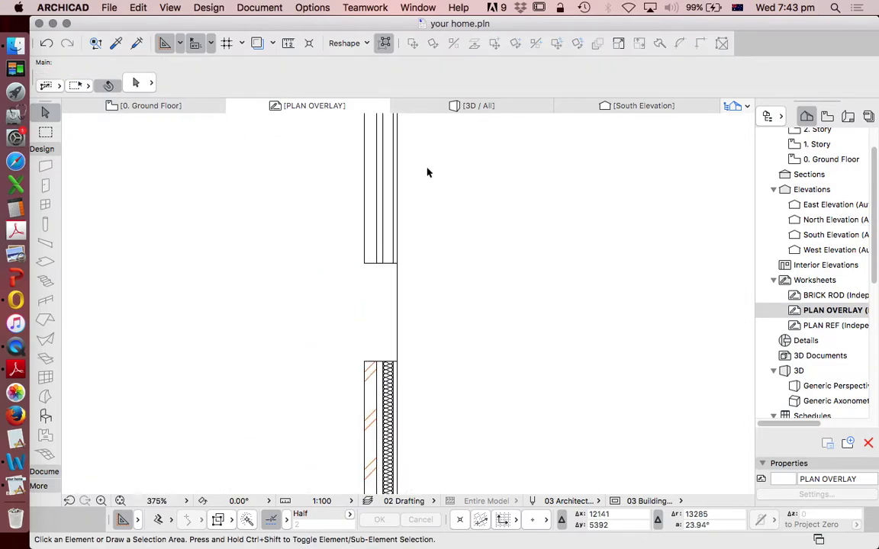
{"action": "scroll", "coordinate": [286, 251], "scroll_direction": "down", "scroll_amount": 3}
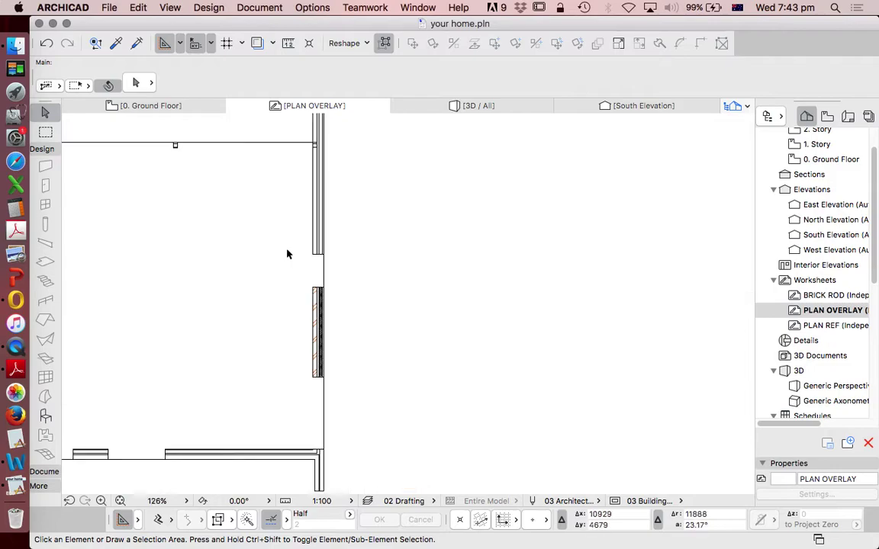
{"action": "scroll", "coordinate": [330, 353], "scroll_direction": "up", "scroll_amount": 1}
{"action": "scroll", "coordinate": [329, 203], "scroll_direction": "up", "scroll_amount": 4}
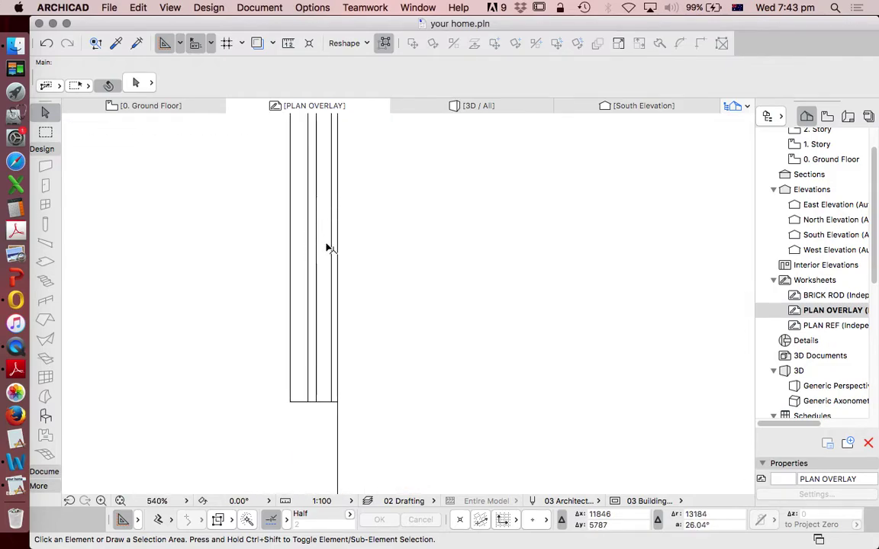
{"action": "scroll", "coordinate": [392, 244], "scroll_direction": "down", "scroll_amount": 5}
{"action": "scroll", "coordinate": [403, 252], "scroll_direction": "up", "scroll_amount": 2}
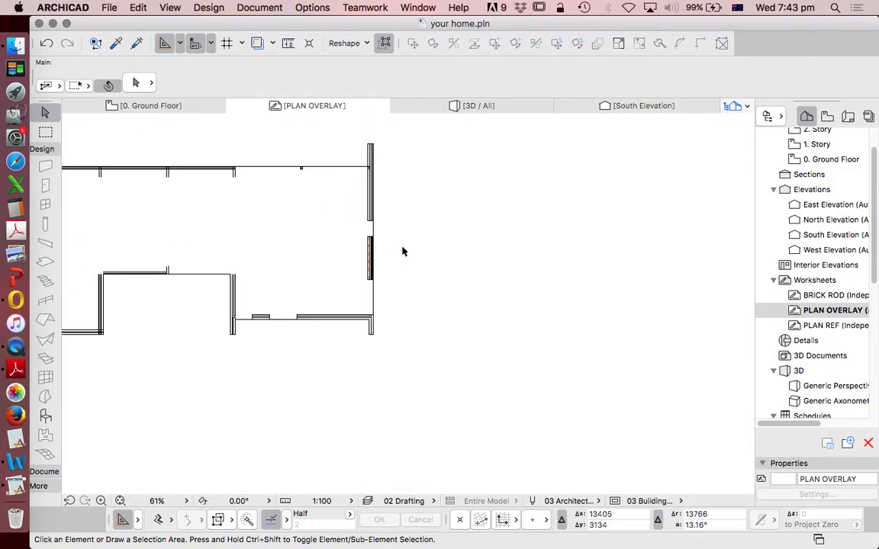
{"action": "scroll", "coordinate": [388, 298], "scroll_direction": "up", "scroll_amount": 3}
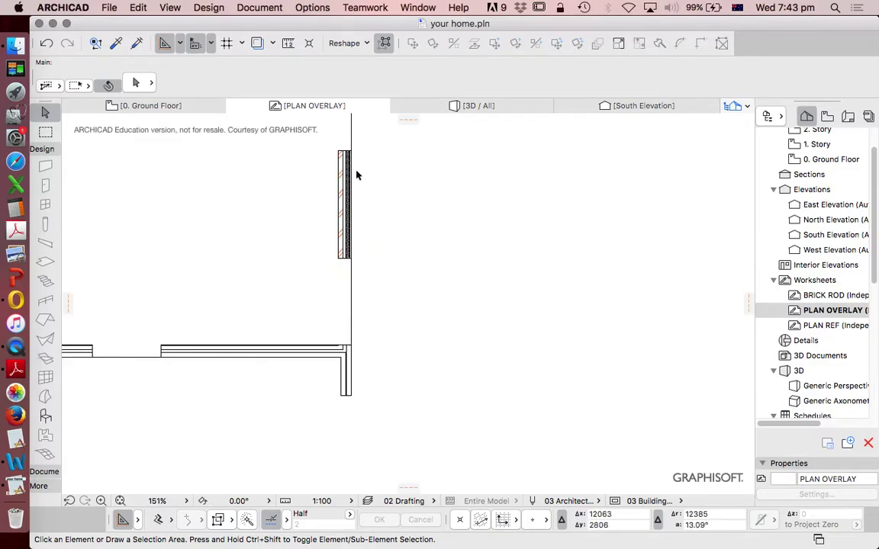
{"action": "scroll", "coordinate": [355, 175], "scroll_direction": "up", "scroll_amount": 2}
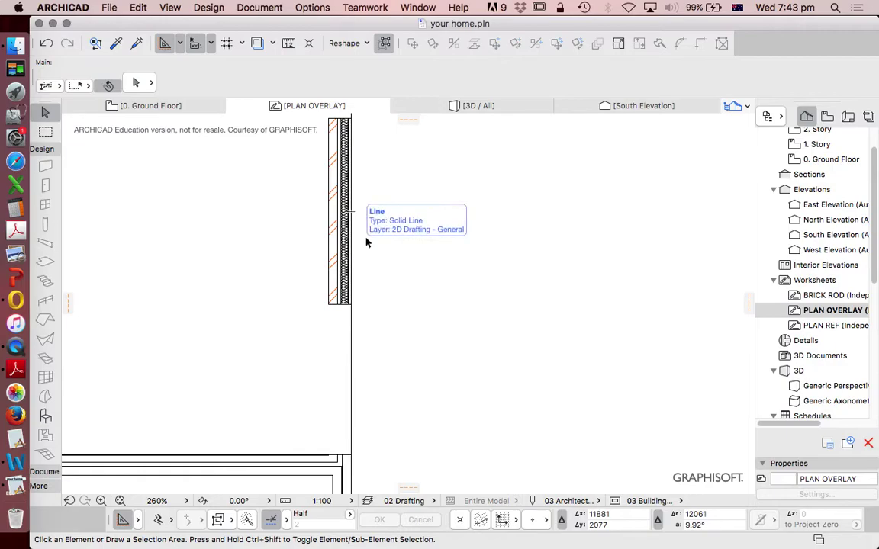
{"action": "scroll", "coordinate": [384, 277], "scroll_direction": "down", "scroll_amount": 1}
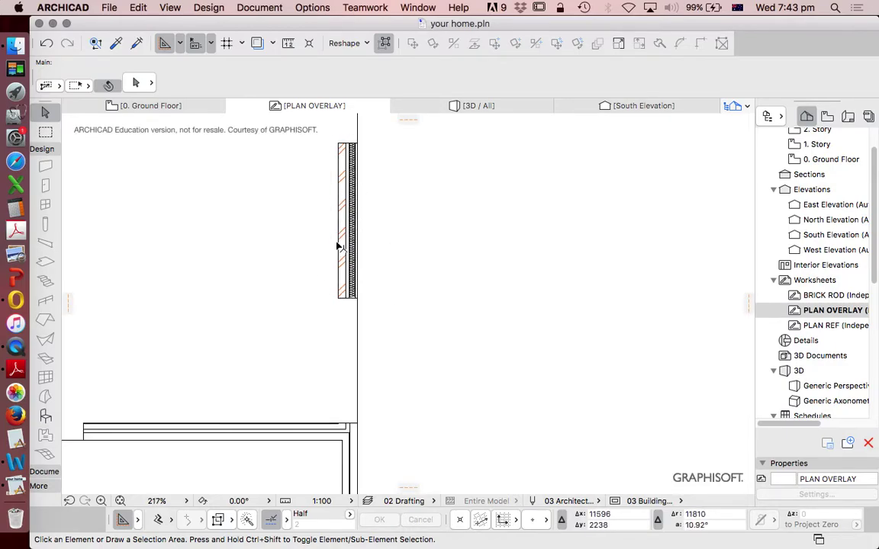
{"action": "scroll", "coordinate": [339, 247], "scroll_direction": "up", "scroll_amount": 2}
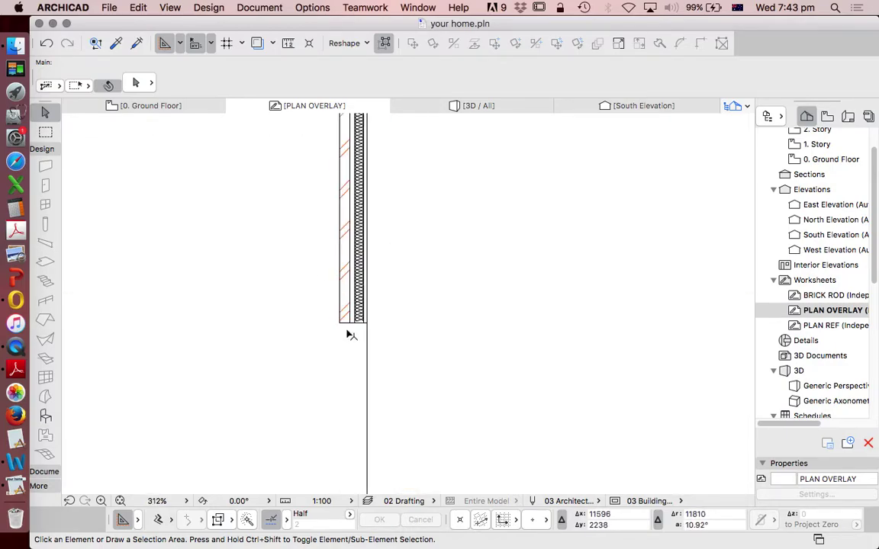
Step: Inspect the Double 1:4 fill in the wall segment's outlined leaf, deselect it, and review the walls across the whole plan
{"action": "left_click", "coordinate": [343, 184]}
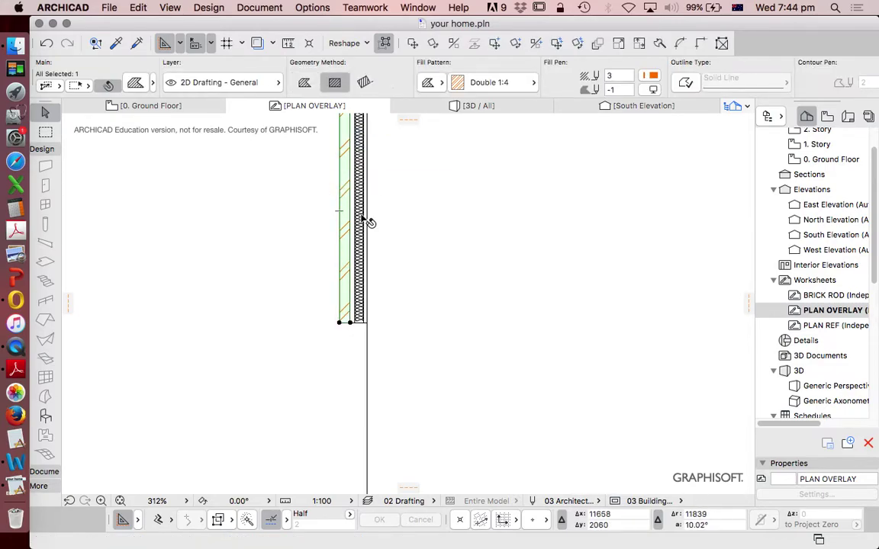
{"action": "scroll", "coordinate": [346, 221], "scroll_direction": "up", "scroll_amount": 2}
{"action": "scroll", "coordinate": [361, 353], "scroll_direction": "down", "scroll_amount": 4}
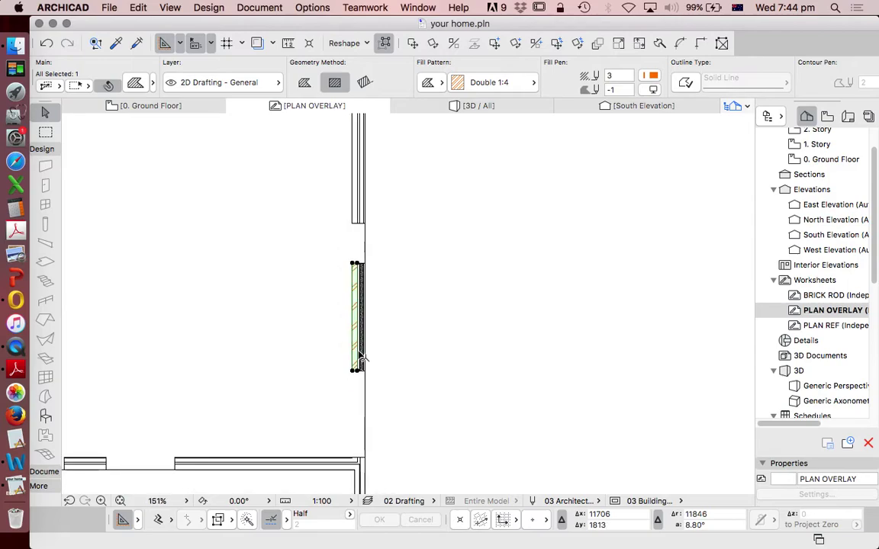
{"action": "left_click", "coordinate": [398, 316]}
{"action": "scroll", "coordinate": [399, 290], "scroll_direction": "down", "scroll_amount": 2}
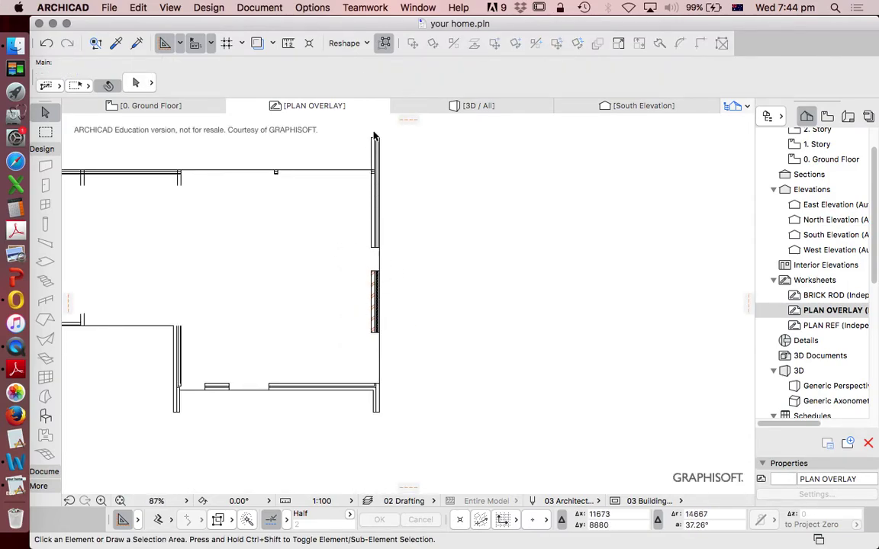
{"action": "scroll", "coordinate": [413, 197], "scroll_direction": "down", "scroll_amount": 2}
{"action": "scroll", "coordinate": [383, 186], "scroll_direction": "down", "scroll_amount": 1}
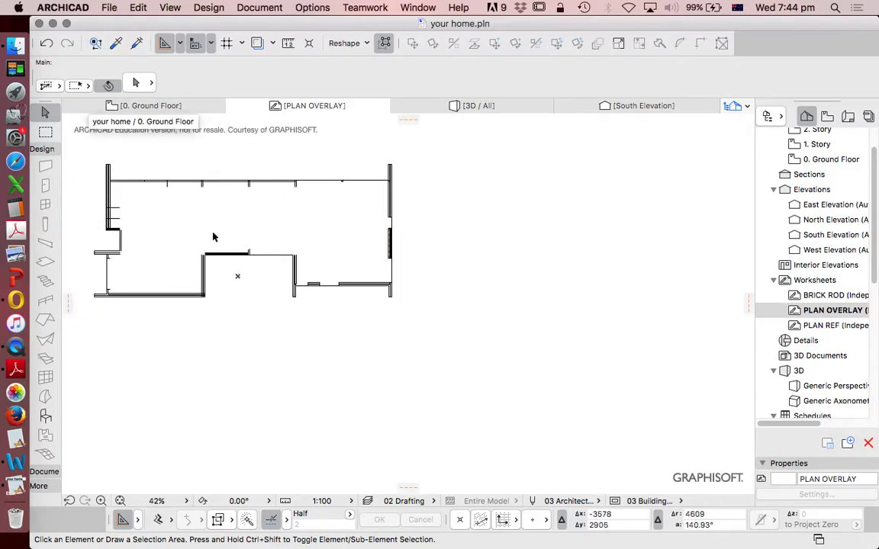
{"action": "scroll", "coordinate": [279, 243], "scroll_direction": "up", "scroll_amount": 3}
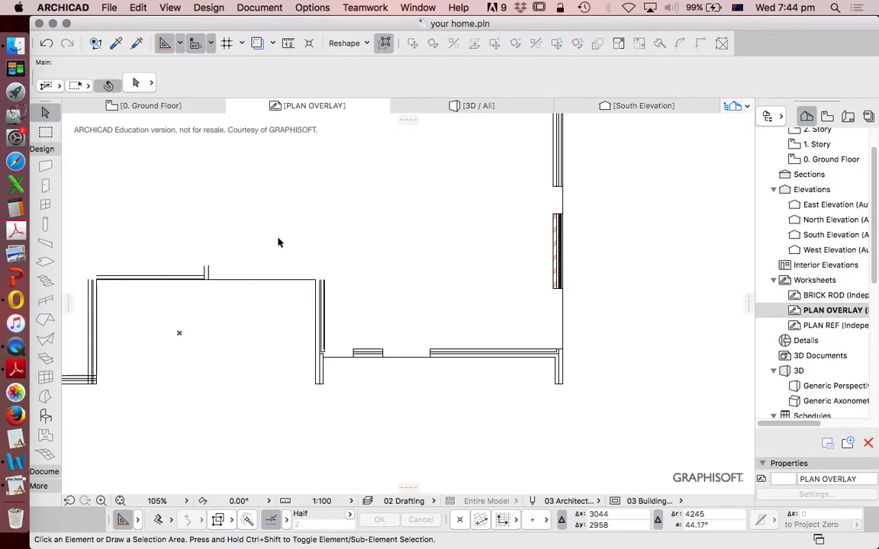
{"action": "scroll", "coordinate": [279, 242], "scroll_direction": "down", "scroll_amount": 2}
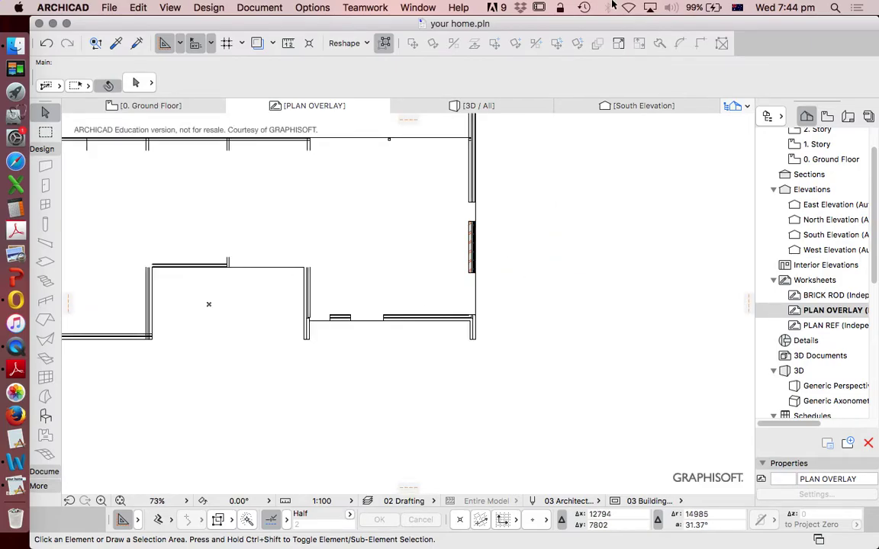